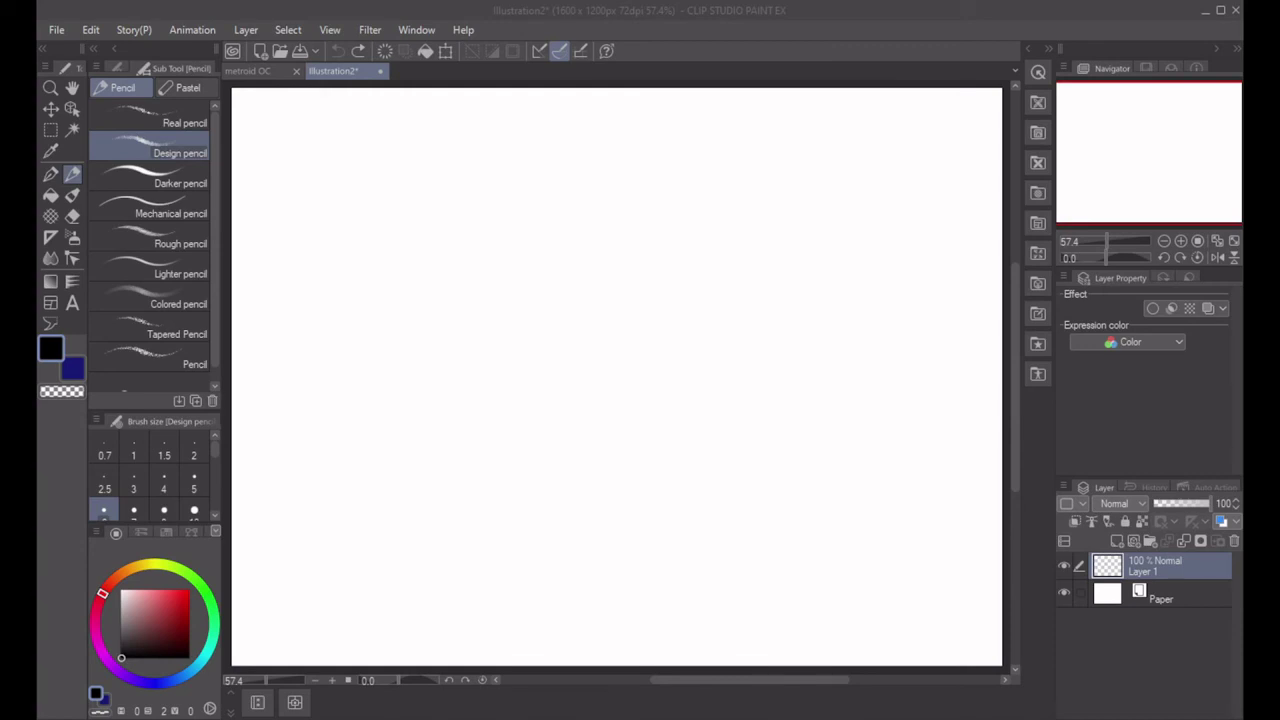
mouse_move(662, 298)
left_mouse_down()
mouse_move(731, 311)
mouse_move(864, 240)
mouse_move(864, 265)
left_mouse_up()
key("ctrl+z")
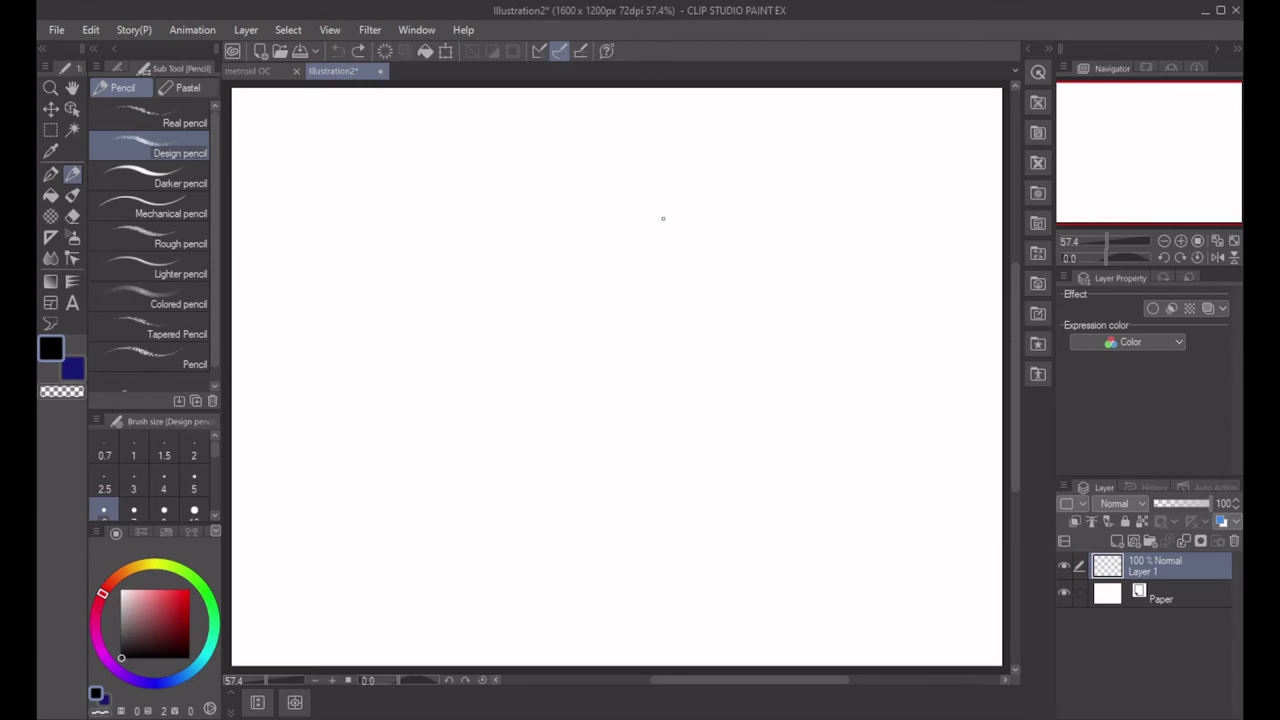
mouse_move(546, 236)
left_mouse_down()
mouse_move(622, 248)
mouse_move(804, 207)
left_mouse_up()
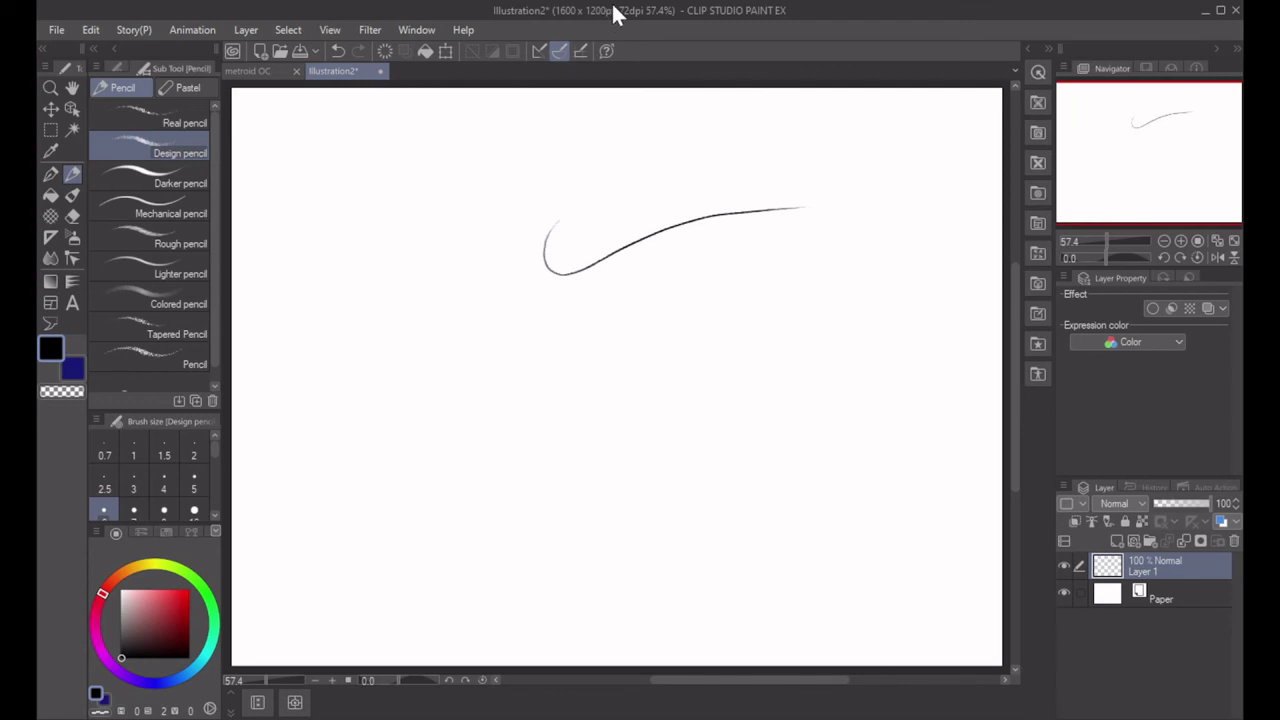
left_click_drag(624, 254, 712, 206)
key("ctrl+z")
key("ctrl+z")
left_click_drag(482, 312, 507, 264)
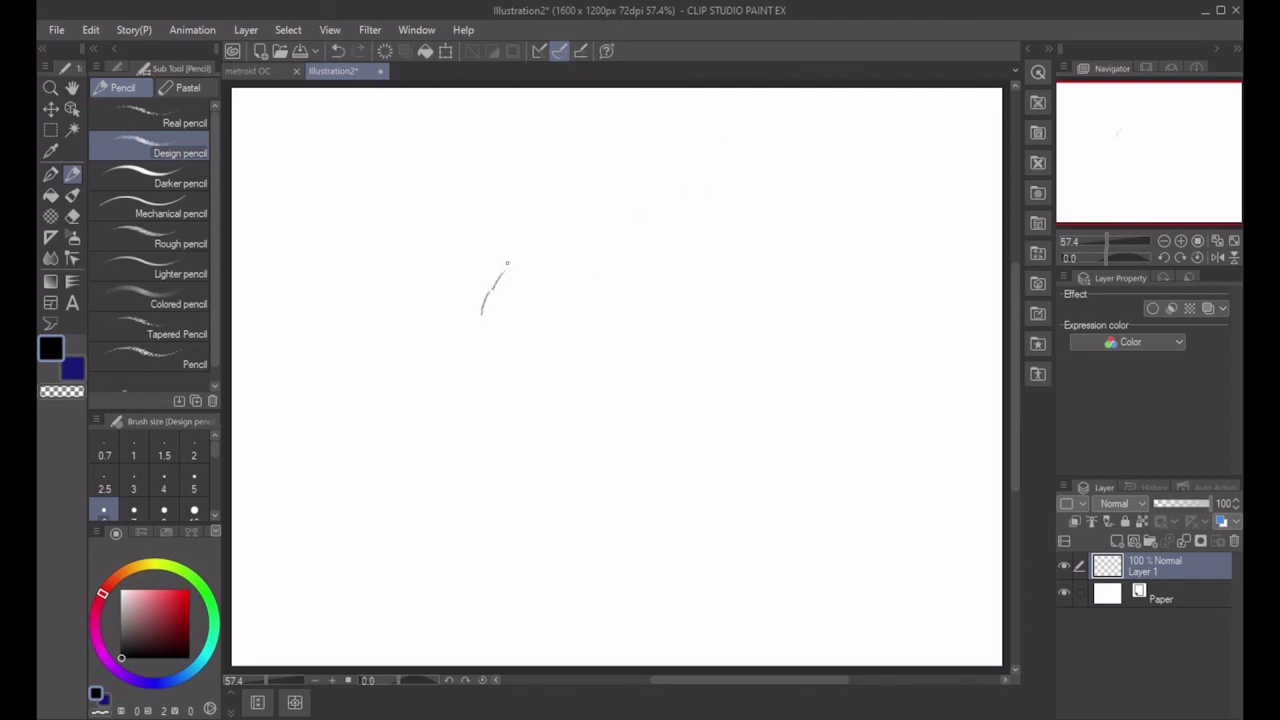
key("ctrl+z")
key("ctrl+z")
Sketch a sweeping S-shaped lower brow line with the Design pencil and add two oval eyes with small pupils beneath it.
mouse_move(489, 336)
left_mouse_down()
mouse_move(475, 282)
mouse_move(530, 326)
mouse_move(783, 230)
left_mouse_up()
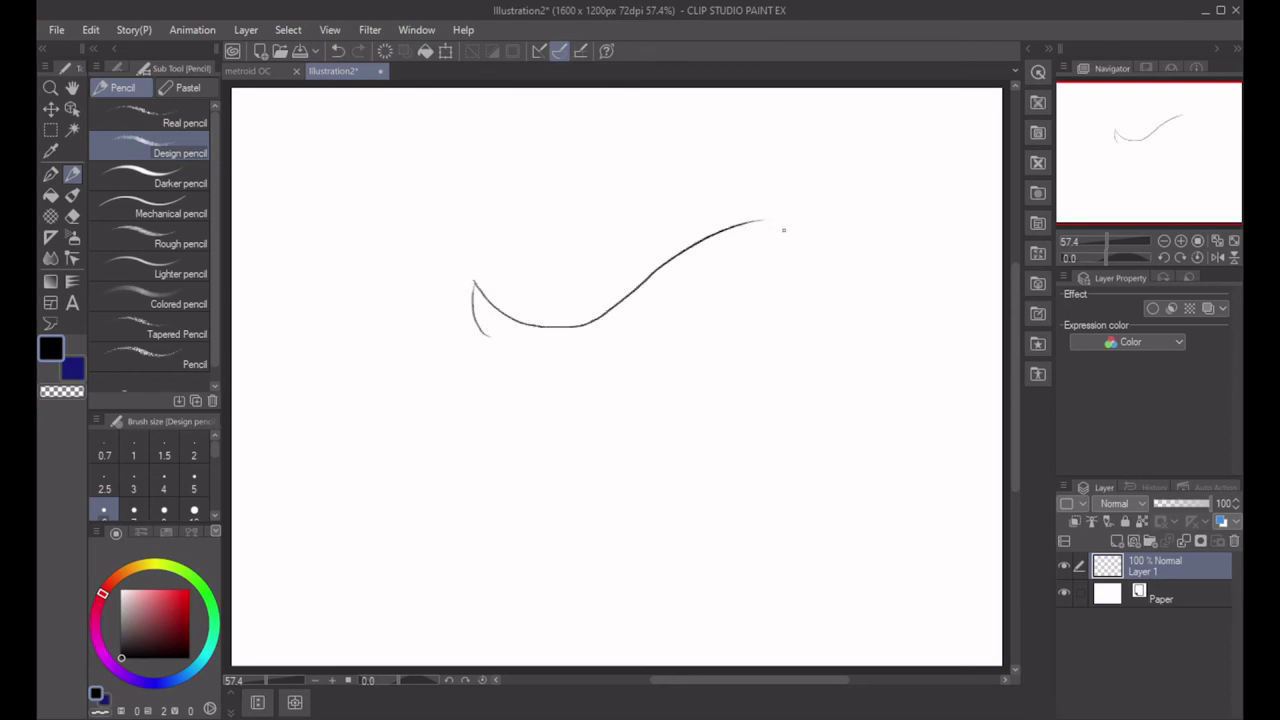
mouse_move(607, 312)
left_mouse_down()
mouse_move(600, 326)
mouse_move(672, 293)
mouse_move(650, 297)
left_mouse_up()
mouse_move(522, 319)
left_mouse_down()
mouse_move(459, 347)
mouse_move(551, 354)
mouse_move(487, 356)
left_mouse_up()
left_click_drag(632, 323, 629, 331)
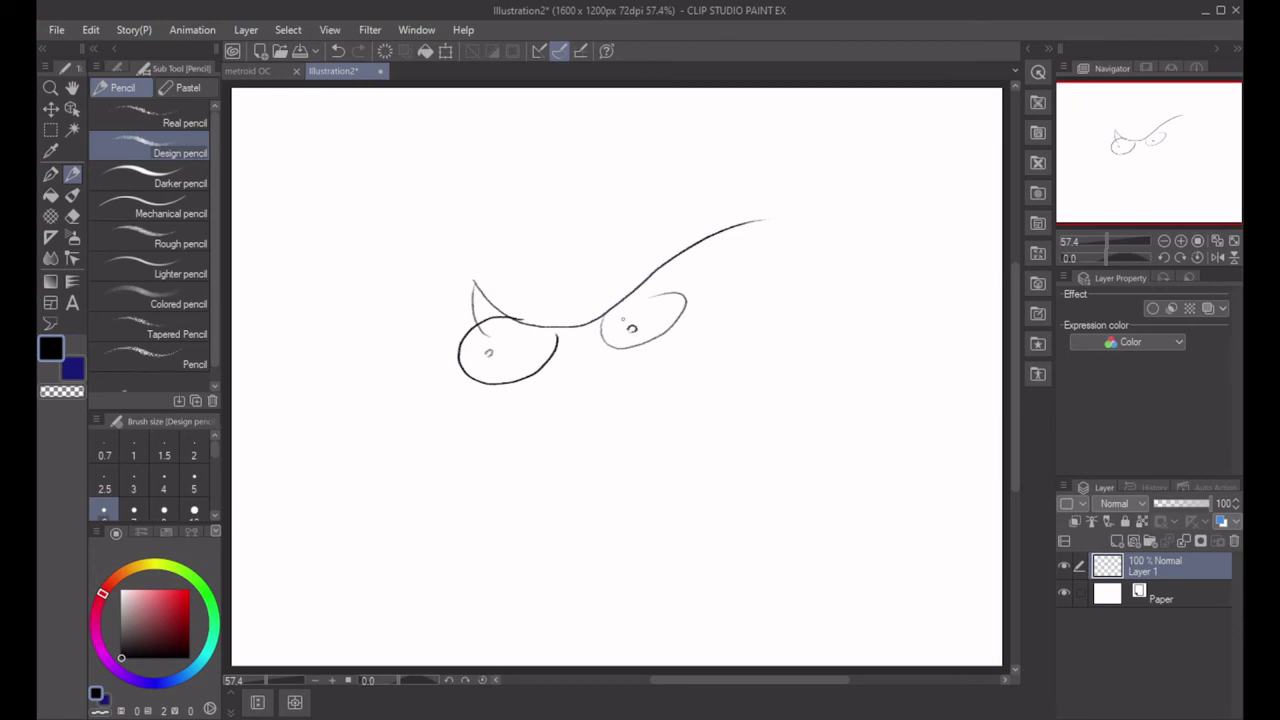
Outline the heavy brow ridge above both eyes and erase the line overlapping the left eye.
left_click_drag(468, 318, 467, 327)
mouse_move(474, 283)
left_mouse_down()
mouse_move(481, 250)
mouse_move(540, 286)
mouse_move(529, 268)
mouse_move(558, 280)
left_mouse_up()
key("ctrl+z")
left_click_drag(473, 282, 517, 242)
mouse_move(462, 316)
left_mouse_down()
mouse_move(472, 279)
mouse_move(534, 258)
mouse_move(556, 271)
mouse_move(628, 237)
mouse_move(768, 218)
left_mouse_up()
key("ctrl+z")
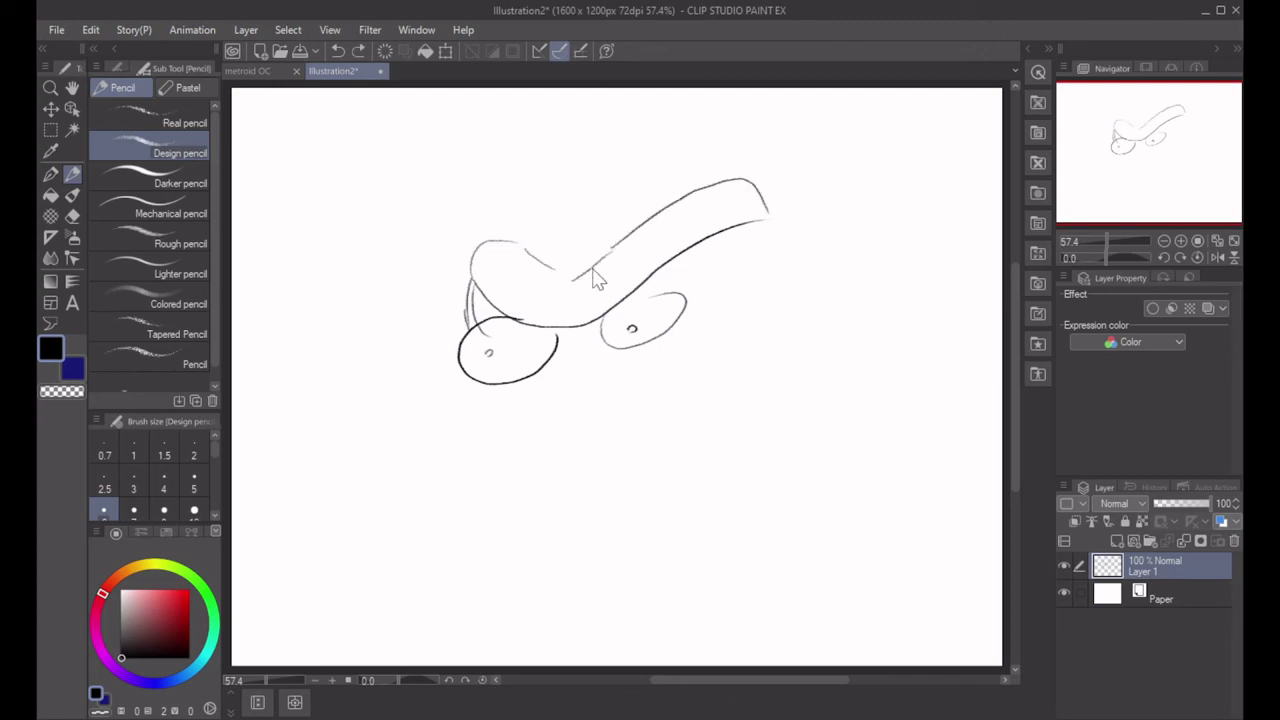
key("ctrl+z")
mouse_move(625, 243)
left_mouse_down()
mouse_move(757, 169)
mouse_move(776, 225)
left_mouse_up()
left_click(72, 214)
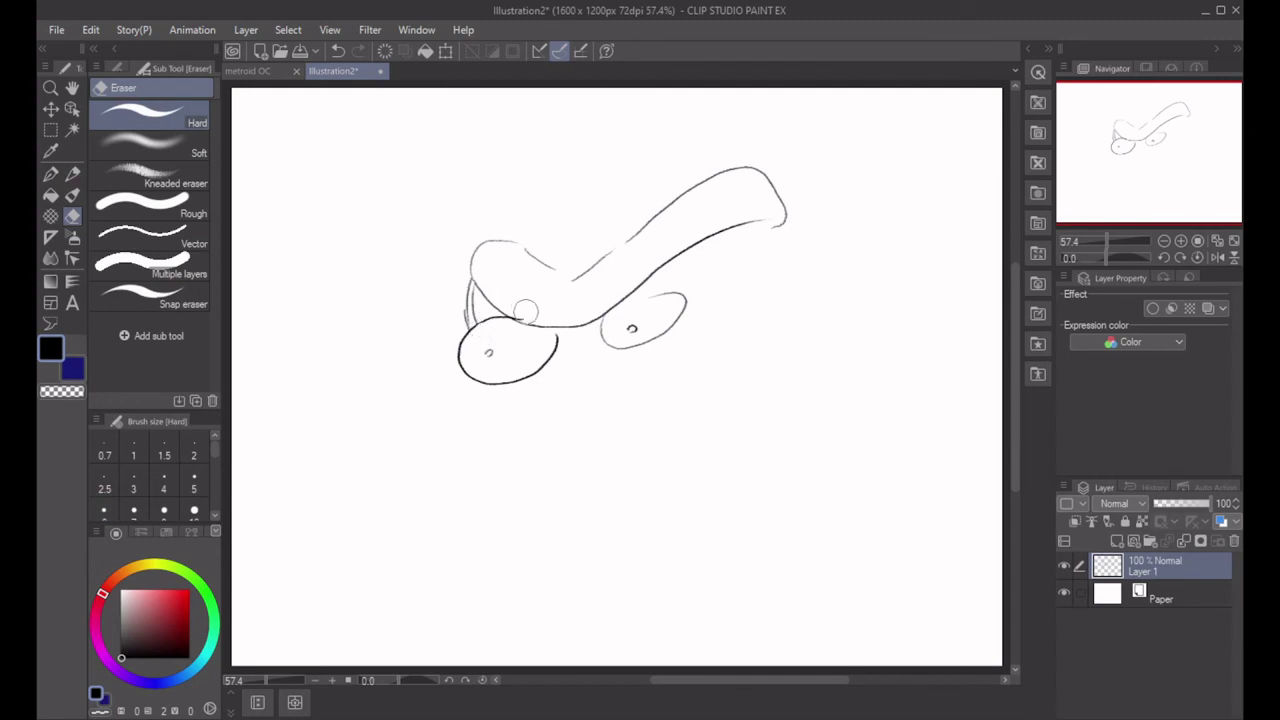
left_click(72, 173)
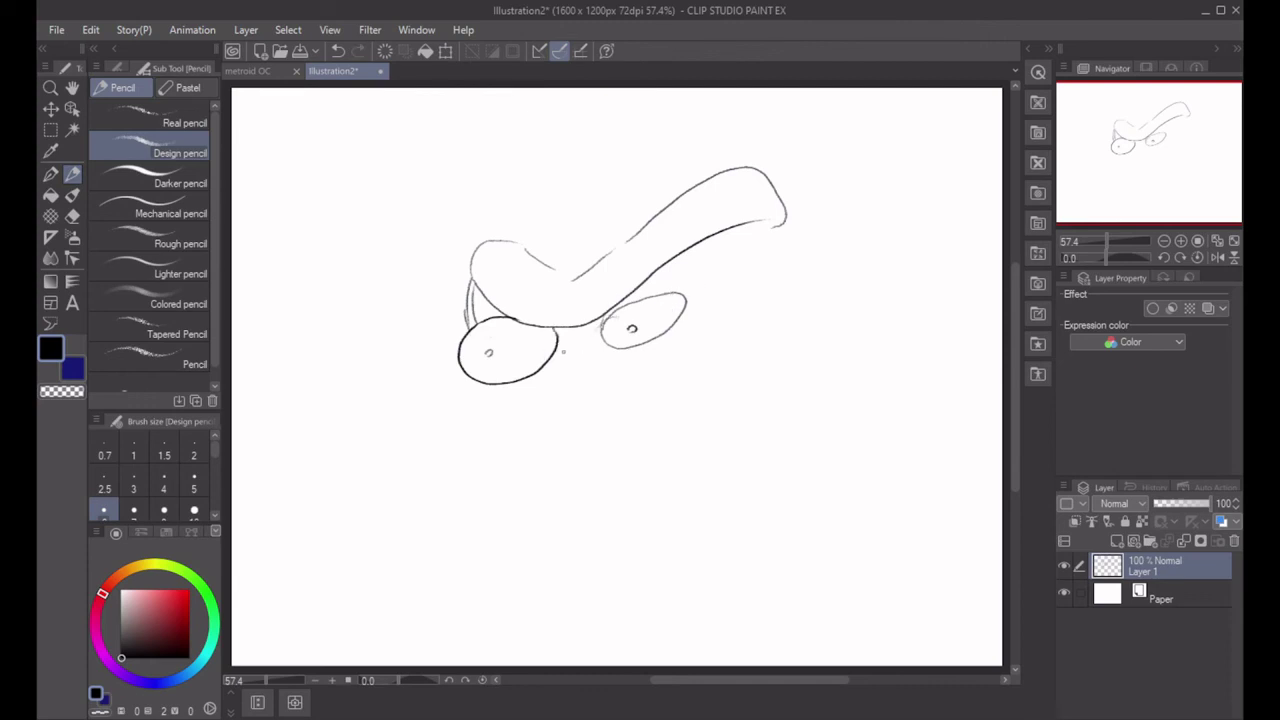
Sketch the large muzzle below the eyes, with a nose bridge line, a pointed front and a long upper-lip edge.
mouse_move(518, 400)
left_mouse_down()
mouse_move(578, 351)
mouse_move(626, 348)
left_mouse_up()
key("ctrl+z")
mouse_move(530, 378)
left_mouse_down()
mouse_move(573, 357)
mouse_move(636, 355)
left_mouse_up()
mouse_move(536, 378)
left_mouse_down()
mouse_move(436, 428)
mouse_move(360, 502)
left_mouse_up()
key("ctrl+z")
mouse_move(524, 381)
left_mouse_down()
mouse_move(389, 511)
mouse_move(389, 530)
mouse_move(431, 530)
mouse_move(553, 485)
mouse_move(739, 392)
left_mouse_up()
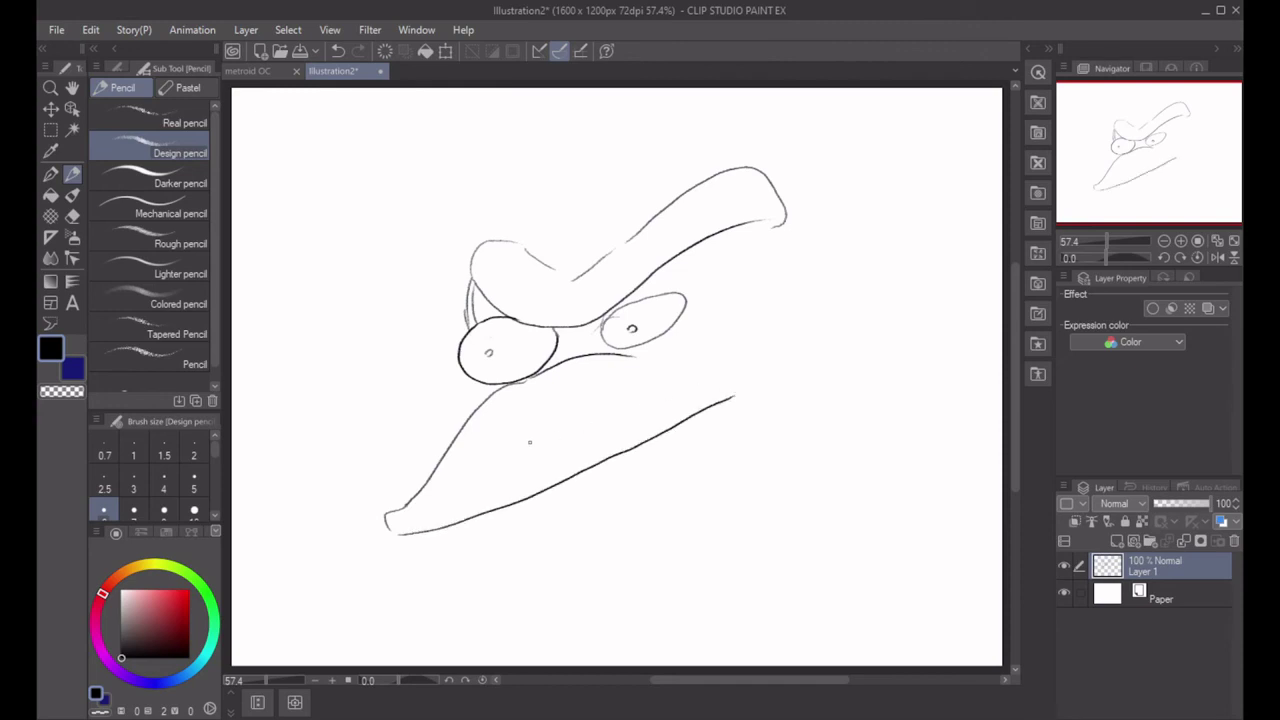
Add two nostrils and a light lip line to the muzzle, and reinforce the outline of the right eye.
mouse_move(559, 428)
left_mouse_down()
mouse_move(552, 422)
mouse_move(483, 461)
mouse_move(473, 446)
mouse_move(488, 457)
mouse_move(450, 499)
mouse_move(586, 428)
mouse_move(512, 479)
mouse_move(574, 450)
left_mouse_up()
key("ctrl+z")
key("ctrl+z")
left_click_drag(474, 378, 493, 388)
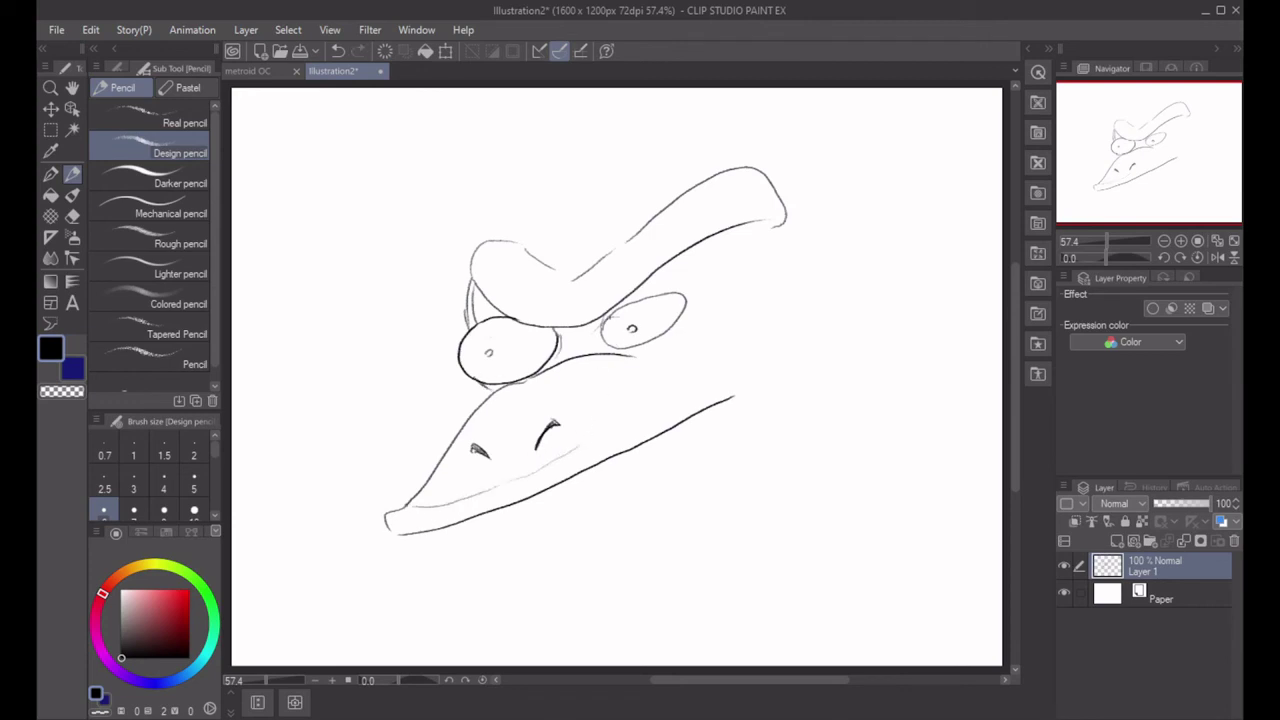
mouse_move(612, 313)
left_mouse_down()
mouse_move(602, 335)
mouse_move(634, 350)
left_mouse_up()
left_click_drag(623, 305, 602, 325)
Close the right side of the face with a rounded muzzle corner and a double cheek line down from the brow.
left_click_drag(752, 222, 740, 303)
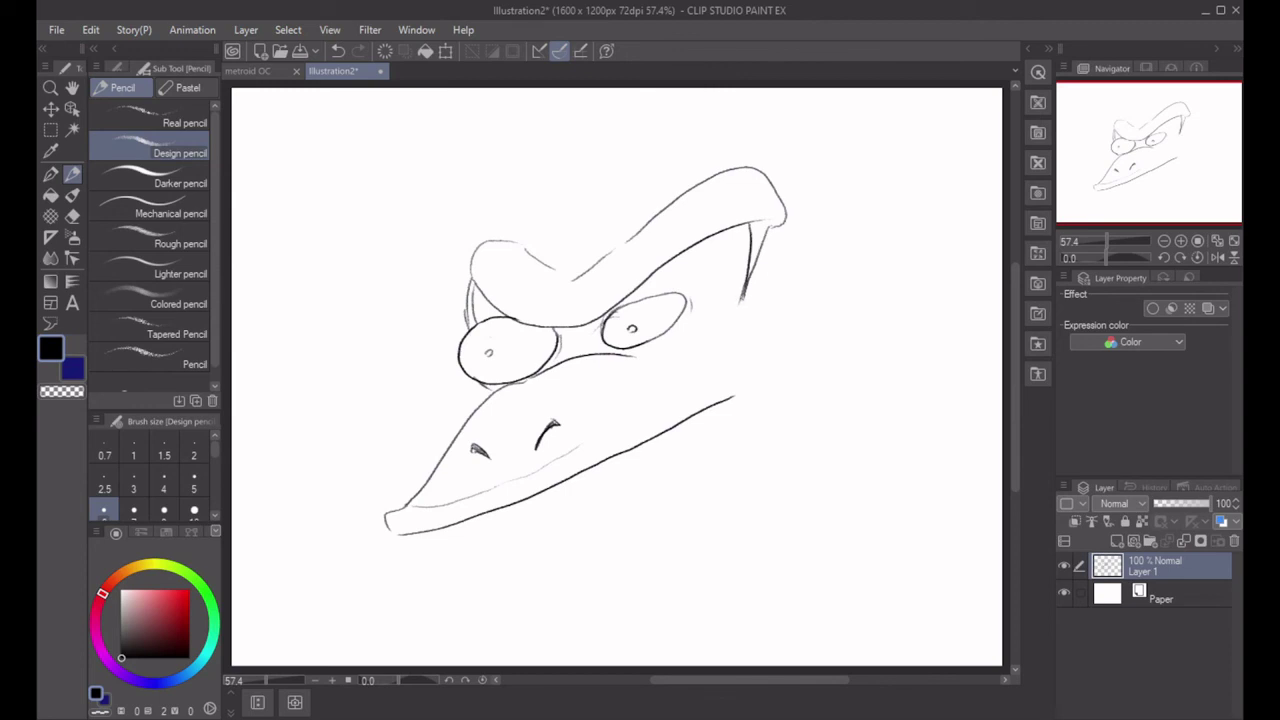
mouse_move(632, 356)
left_mouse_down()
mouse_move(748, 325)
mouse_move(760, 381)
left_mouse_up()
key("ctrl+z")
key("ctrl+z")
mouse_move(642, 357)
left_mouse_down()
mouse_move(736, 330)
mouse_move(766, 336)
left_mouse_up()
key("ctrl+z")
mouse_move(642, 357)
left_mouse_down()
mouse_move(720, 357)
mouse_move(692, 362)
mouse_move(666, 361)
mouse_move(712, 339)
mouse_move(773, 340)
mouse_move(768, 390)
left_mouse_up()
key("ctrl+z")
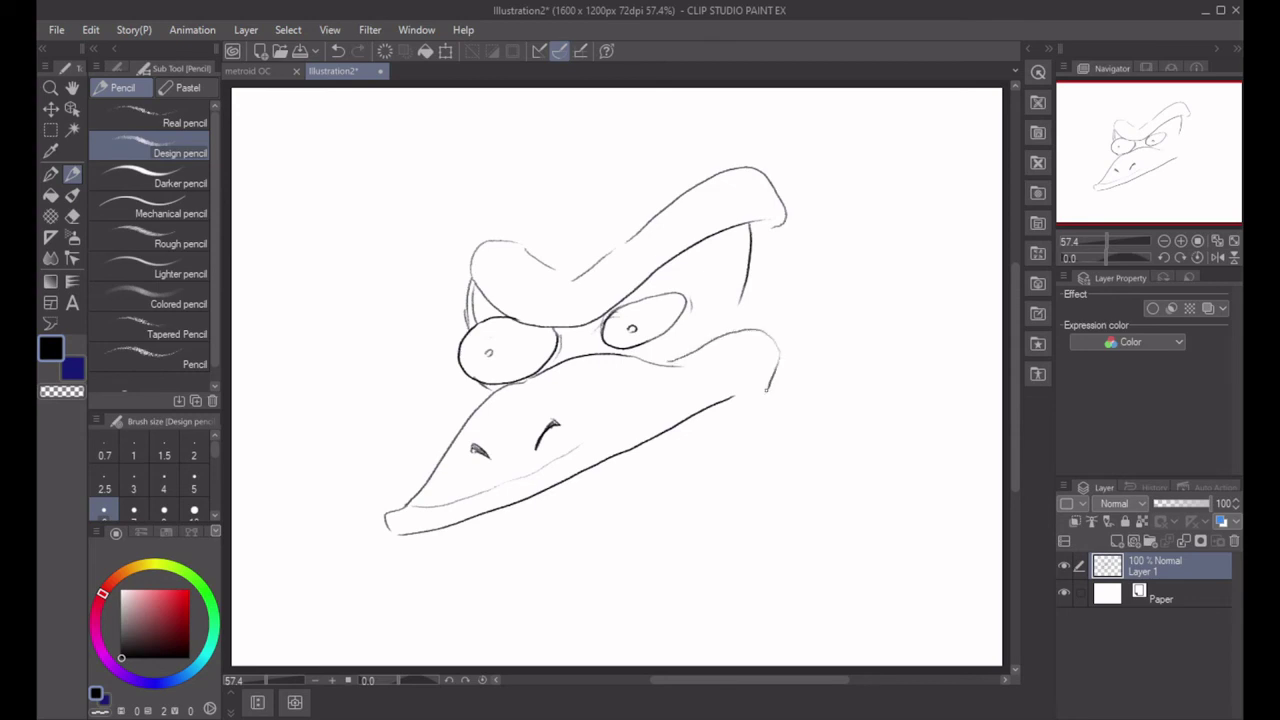
left_click_drag(716, 337, 742, 294)
key("ctrl+z")
left_click_drag(767, 229, 740, 338)
Draw the top of the head above the brow with a curved, pointed hair tuft and a short line for the back of the skull.
left_click_drag(493, 240, 566, 164)
key("ctrl+z")
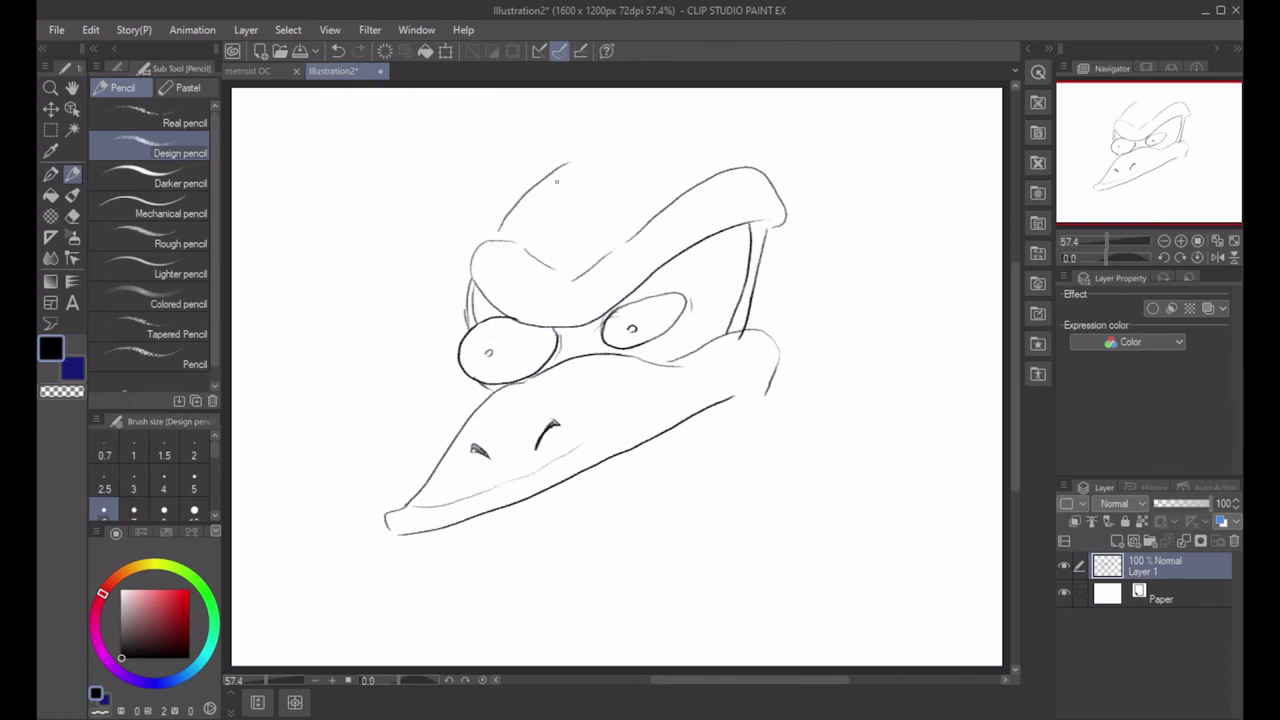
key("ctrl+z")
left_click_drag(508, 242, 560, 186)
mouse_move(716, 180)
left_mouse_down()
mouse_move(686, 131)
mouse_move(610, 97)
mouse_move(500, 156)
mouse_move(649, 115)
mouse_move(586, 102)
mouse_move(488, 138)
mouse_move(529, 147)
mouse_move(508, 153)
mouse_move(558, 152)
mouse_move(556, 205)
left_mouse_up()
key("ctrl+z")
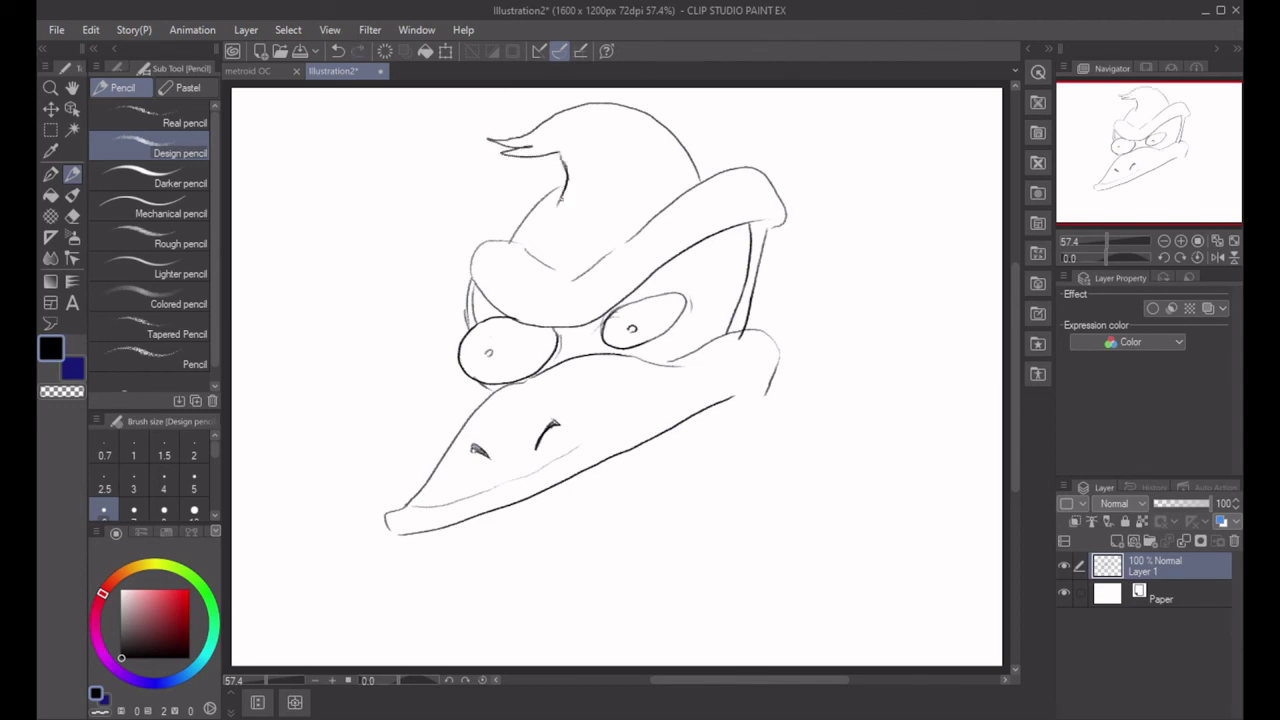
left_click_drag(509, 240, 564, 185)
key("ctrl+z")
left_click_drag(689, 157, 742, 165)
key("ctrl+z")
Draw a rounded ear on each side of the head with inner-ear folds and shading.
mouse_move(776, 222)
left_mouse_down()
mouse_move(816, 204)
mouse_move(825, 297)
mouse_move(776, 330)
left_mouse_up()
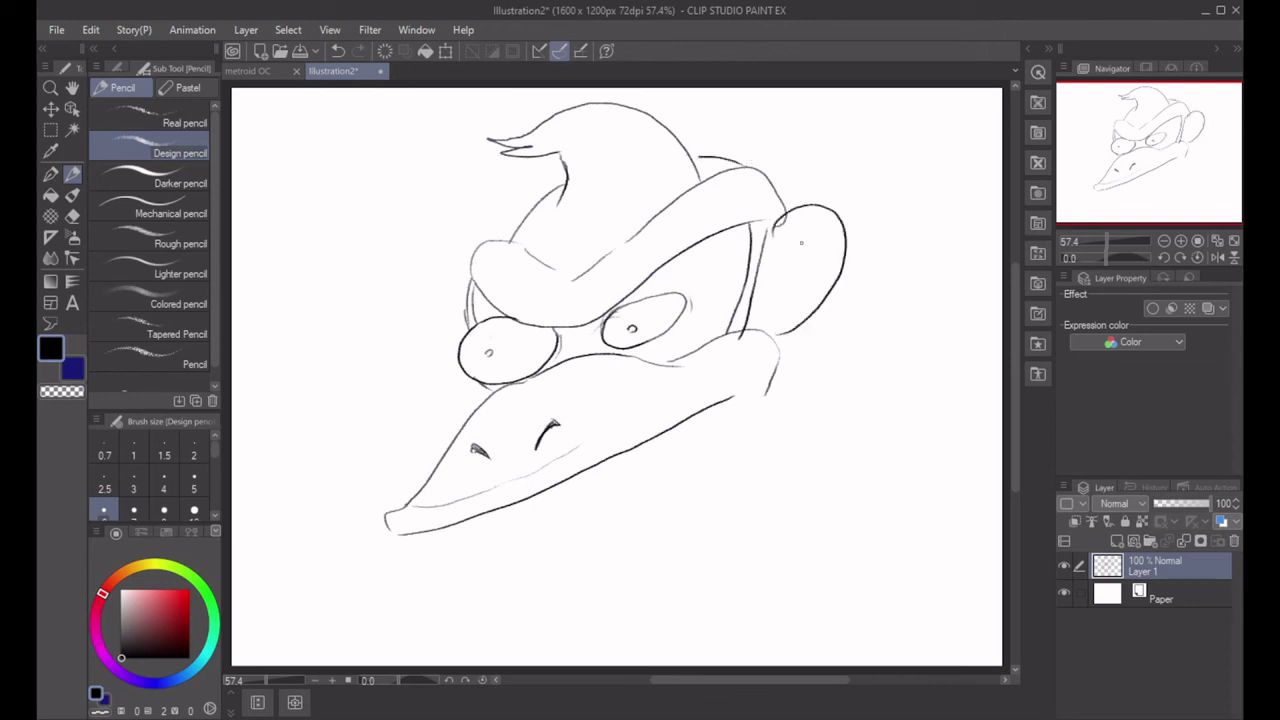
mouse_move(801, 242)
left_mouse_down()
mouse_move(778, 282)
mouse_move(796, 300)
mouse_move(810, 260)
mouse_move(786, 282)
mouse_move(794, 264)
left_mouse_up()
left_click_drag(474, 266, 462, 388)
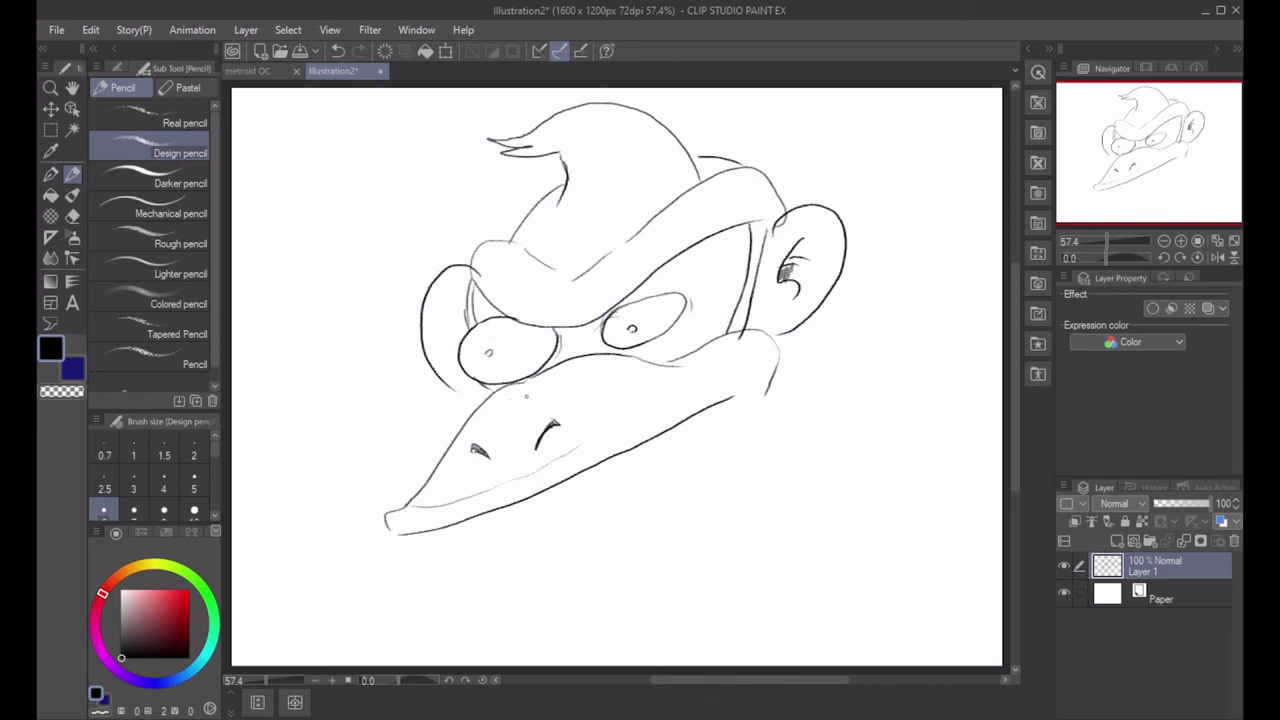
key("ctrl+z")
left_click_drag(474, 270, 482, 382)
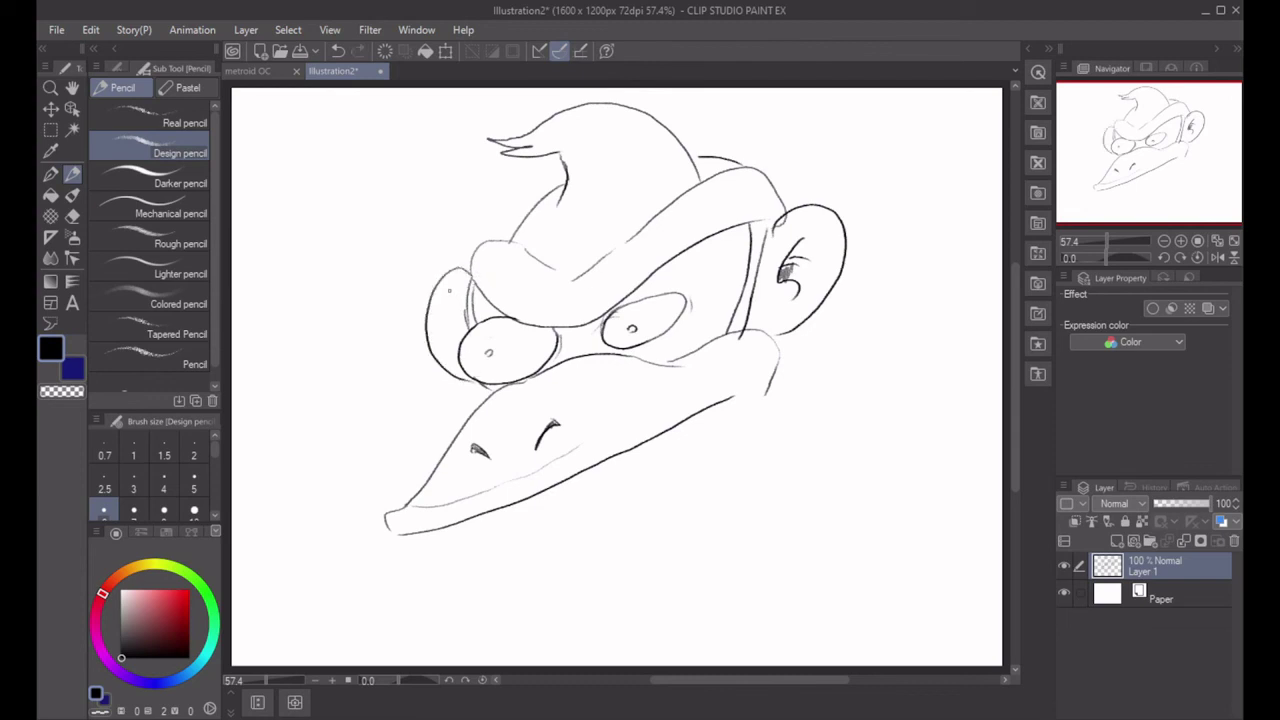
mouse_move(445, 289)
left_mouse_down()
mouse_move(462, 310)
mouse_move(460, 340)
mouse_move(457, 312)
mouse_move(458, 327)
left_mouse_up()
mouse_move(453, 316)
left_mouse_down()
mouse_move(461, 328)
mouse_move(440, 342)
left_mouse_up()
Draw the mouth opening and the long lower jaw beneath the muzzle.
left_click_drag(465, 534, 660, 436)
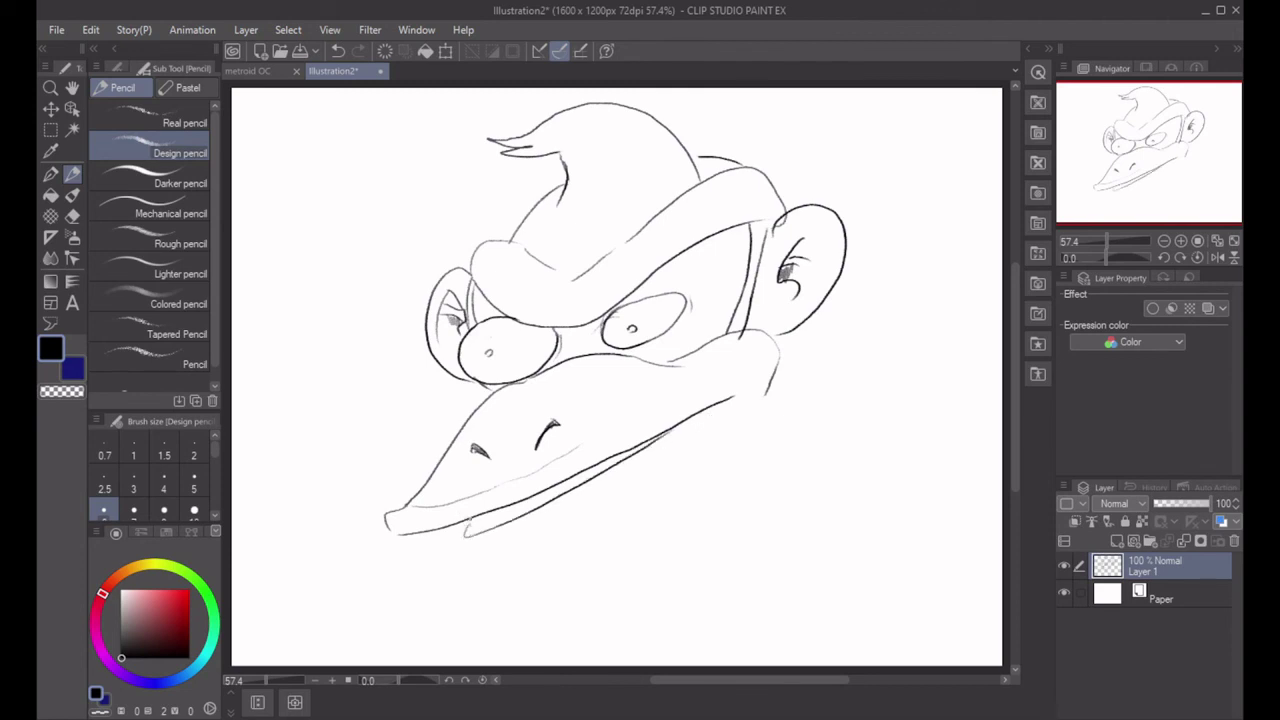
mouse_move(470, 519)
left_mouse_down()
mouse_move(509, 537)
mouse_move(541, 509)
mouse_move(482, 550)
mouse_move(609, 513)
mouse_move(699, 471)
mouse_move(770, 412)
left_mouse_up()
key("ctrl+z")
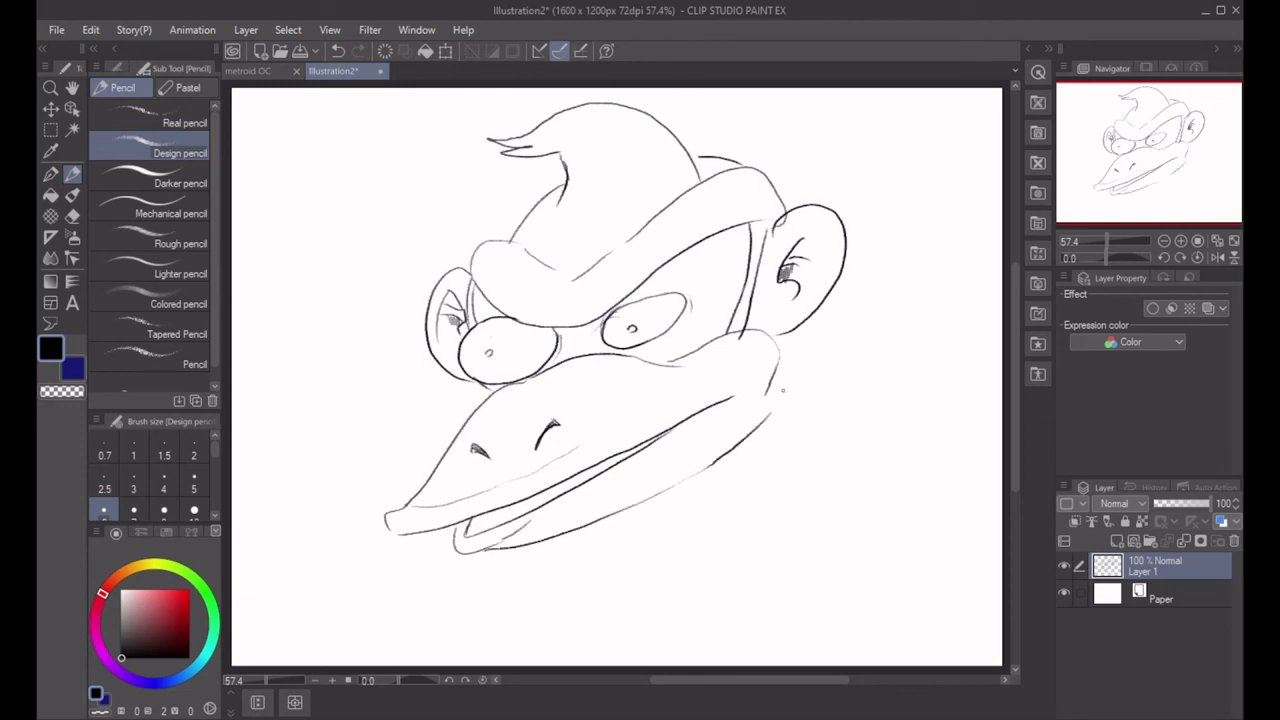
Sketch the shoulder line behind the ear, the neck line under the chin and wavy fur lines beside the jaw.
left_click_drag(814, 314, 962, 412)
key("ctrl+z")
left_click_drag(833, 288, 918, 355)
mouse_move(537, 545)
left_mouse_down()
mouse_move(586, 568)
mouse_move(595, 600)
left_mouse_up()
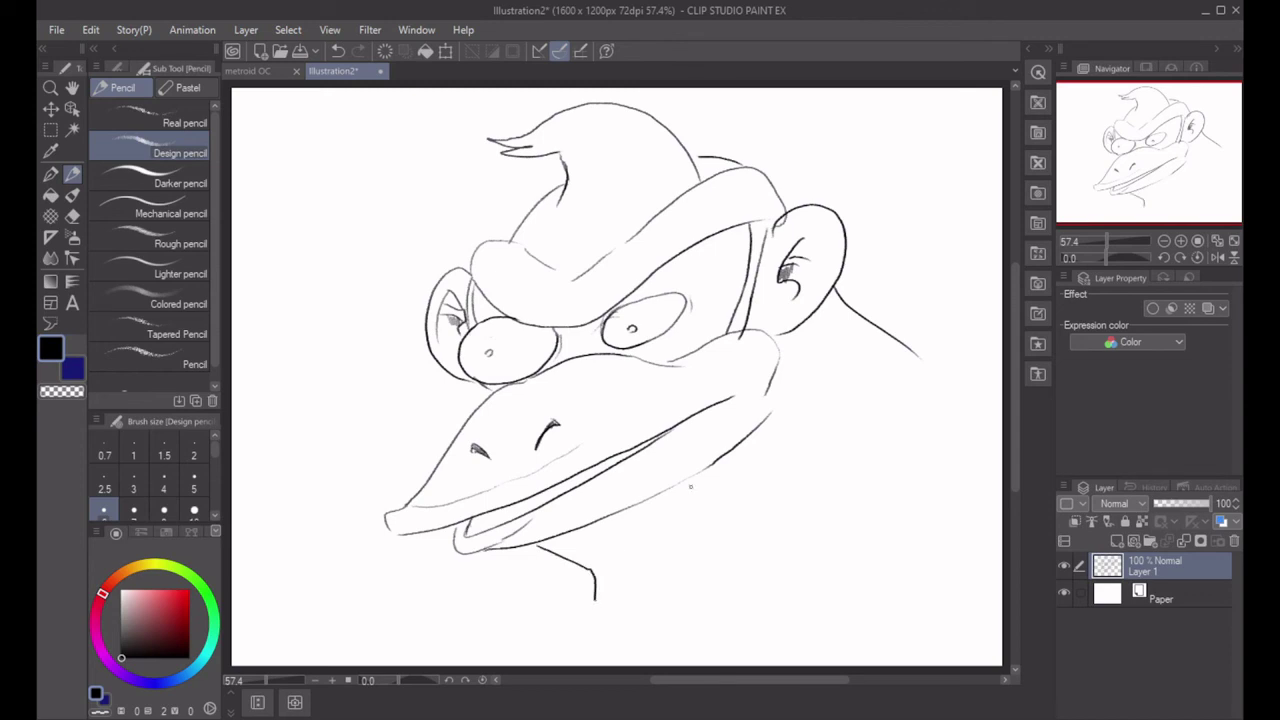
mouse_move(797, 387)
left_mouse_down()
mouse_move(841, 429)
mouse_move(846, 487)
mouse_move(826, 414)
mouse_move(864, 432)
mouse_move(864, 460)
mouse_move(895, 461)
mouse_move(864, 530)
left_mouse_up()
mouse_move(887, 480)
left_mouse_down()
mouse_move(879, 510)
mouse_move(896, 516)
mouse_move(922, 472)
left_mouse_up()
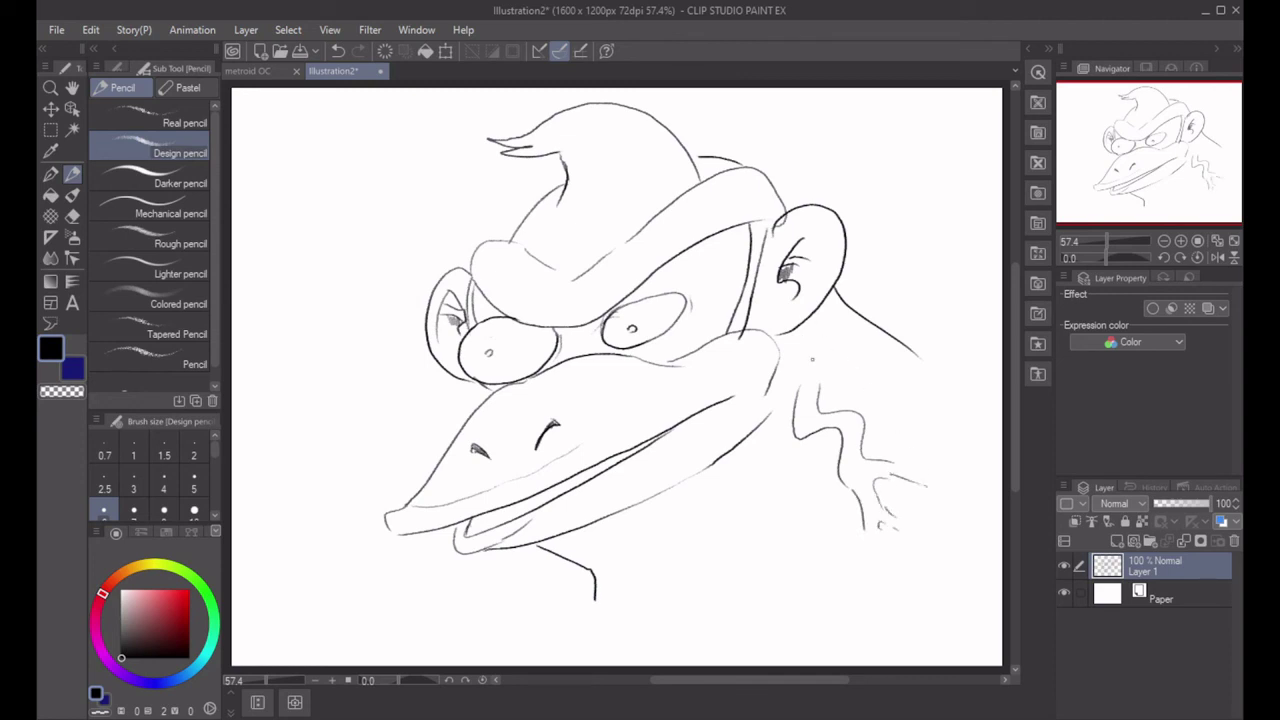
Join the jaw to the muzzle corner, shade the front of the mouth opening and add a crease at the mouth's end.
mouse_move(774, 384)
left_mouse_down()
mouse_move(757, 424)
mouse_move(770, 392)
left_mouse_up()
left_click_drag(476, 528, 477, 517)
left_click_drag(466, 535, 479, 518)
mouse_move(622, 455)
left_mouse_down()
mouse_move(752, 384)
mouse_move(744, 414)
mouse_move(724, 419)
left_mouse_up()
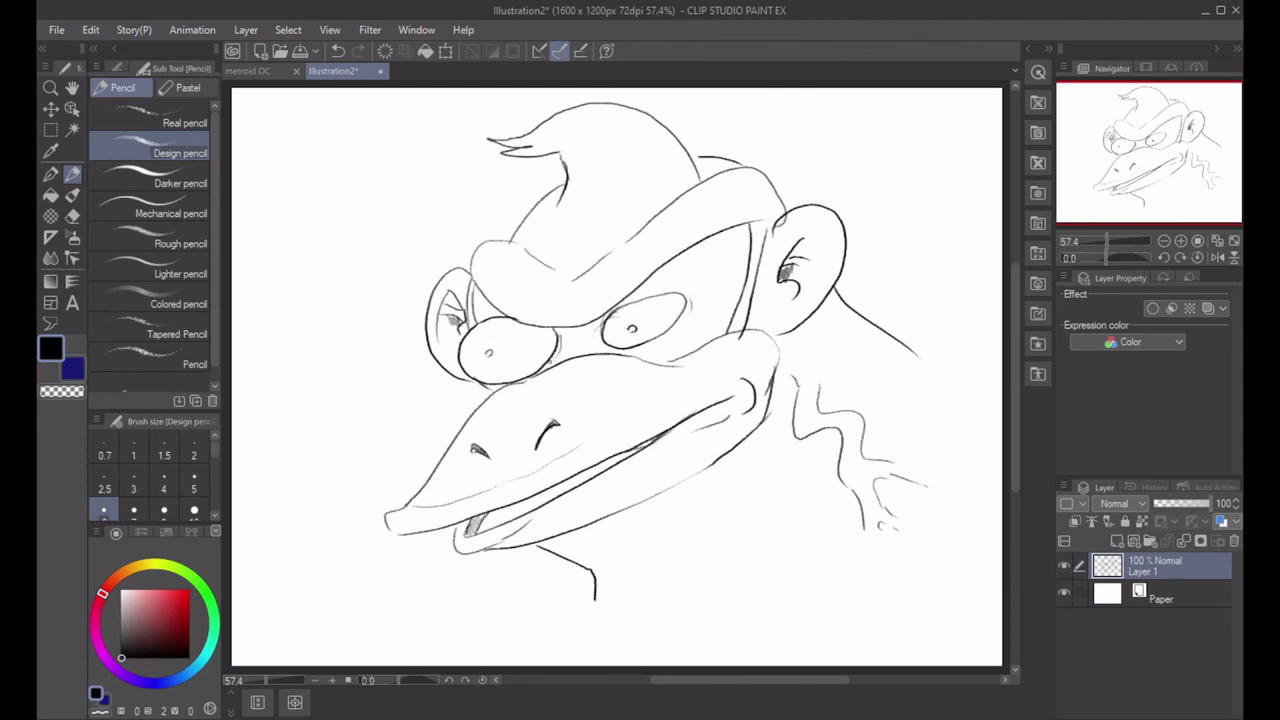
Hatch the eye sockets around and between both eyes with dense vertical pencil strokes.
mouse_move(552, 364)
left_mouse_down()
mouse_move(560, 334)
mouse_move(600, 324)
mouse_move(570, 332)
left_mouse_up()
mouse_move(476, 318)
left_mouse_down()
mouse_move(474, 286)
mouse_move(488, 306)
left_mouse_up()
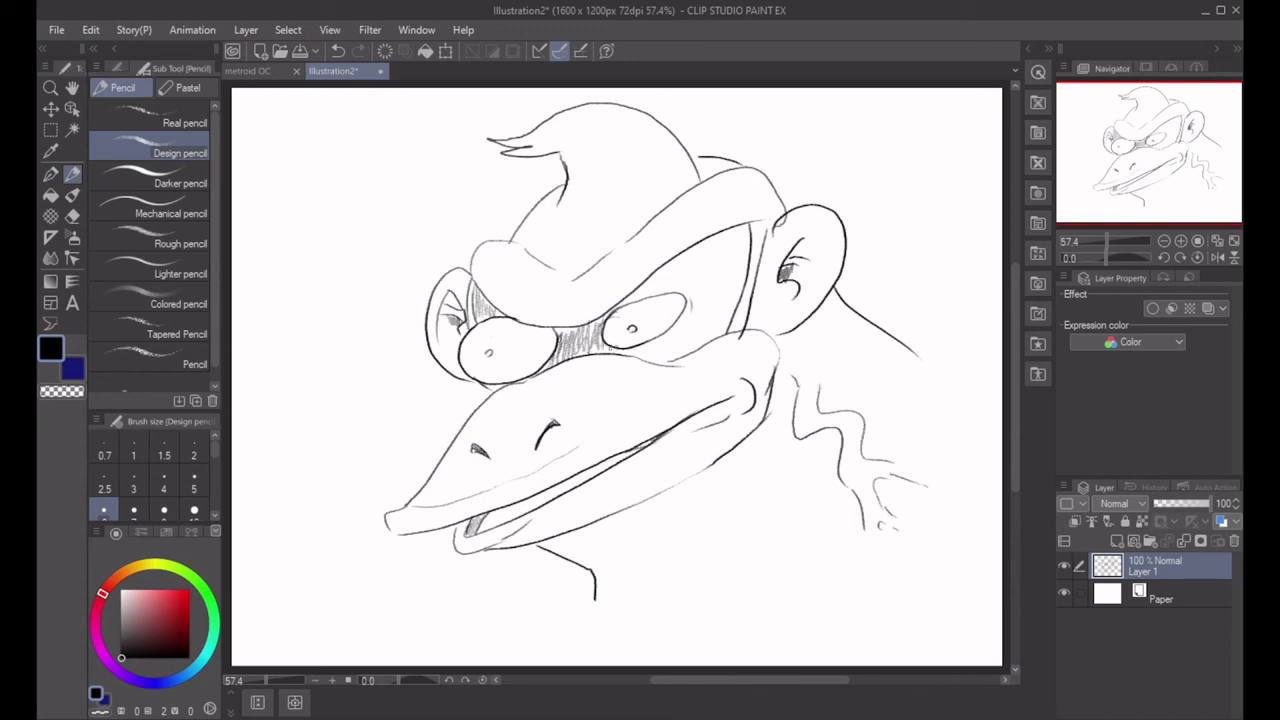
mouse_move(610, 356)
left_mouse_down()
mouse_move(676, 328)
mouse_move(696, 286)
left_mouse_up()
left_click_drag(698, 330, 708, 272)
left_click_drag(706, 340, 718, 268)
left_click_drag(718, 330, 732, 266)
left_click_drag(738, 302, 746, 230)
left_click_drag(734, 288, 732, 228)
left_click_drag(720, 288, 718, 234)
left_click_drag(706, 292, 704, 236)
left_click_drag(694, 294, 694, 250)
left_click_drag(682, 288, 680, 254)
left_click_drag(670, 288, 668, 260)
left_click_drag(658, 292, 656, 268)
mouse_move(644, 300)
left_mouse_down()
mouse_move(648, 270)
mouse_move(644, 283)
left_mouse_up()
left_click_drag(630, 300, 628, 283)
Extend the shoulder and chest lines and hatch a shadow on the neck under the chin.
left_click_drag(915, 354, 968, 355)
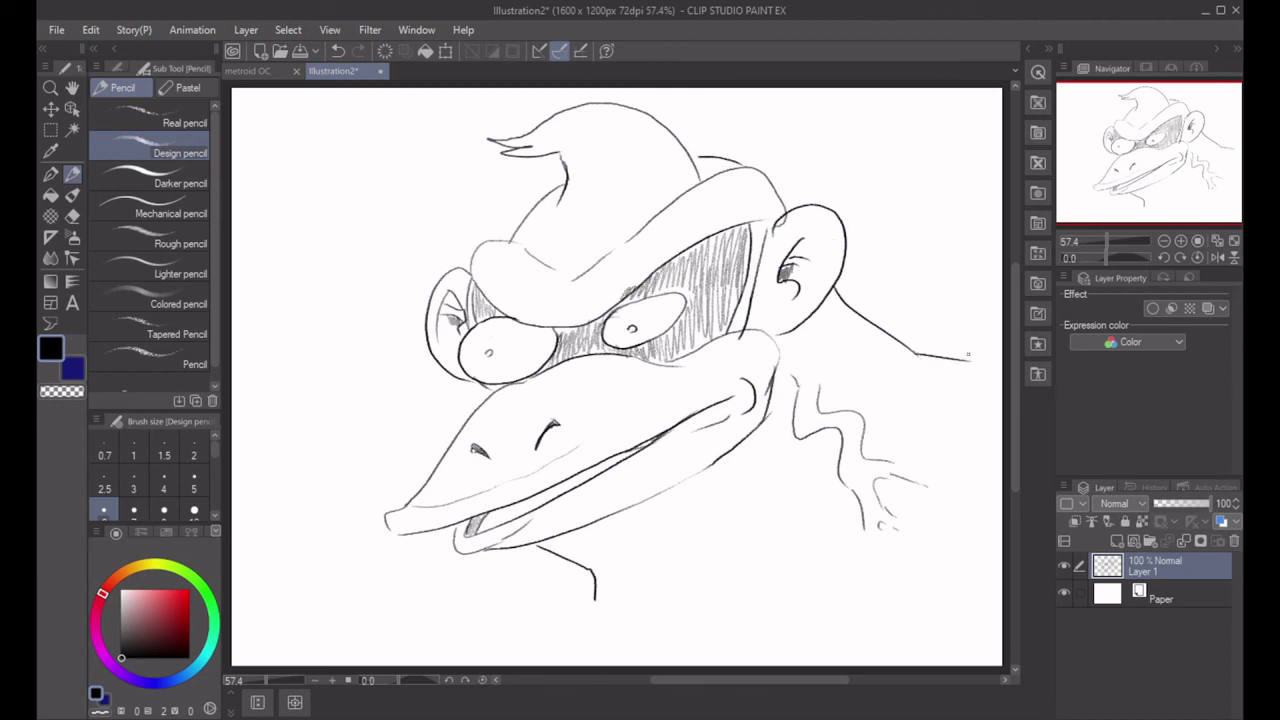
left_click_drag(595, 570, 658, 585)
left_click_drag(540, 550, 600, 516)
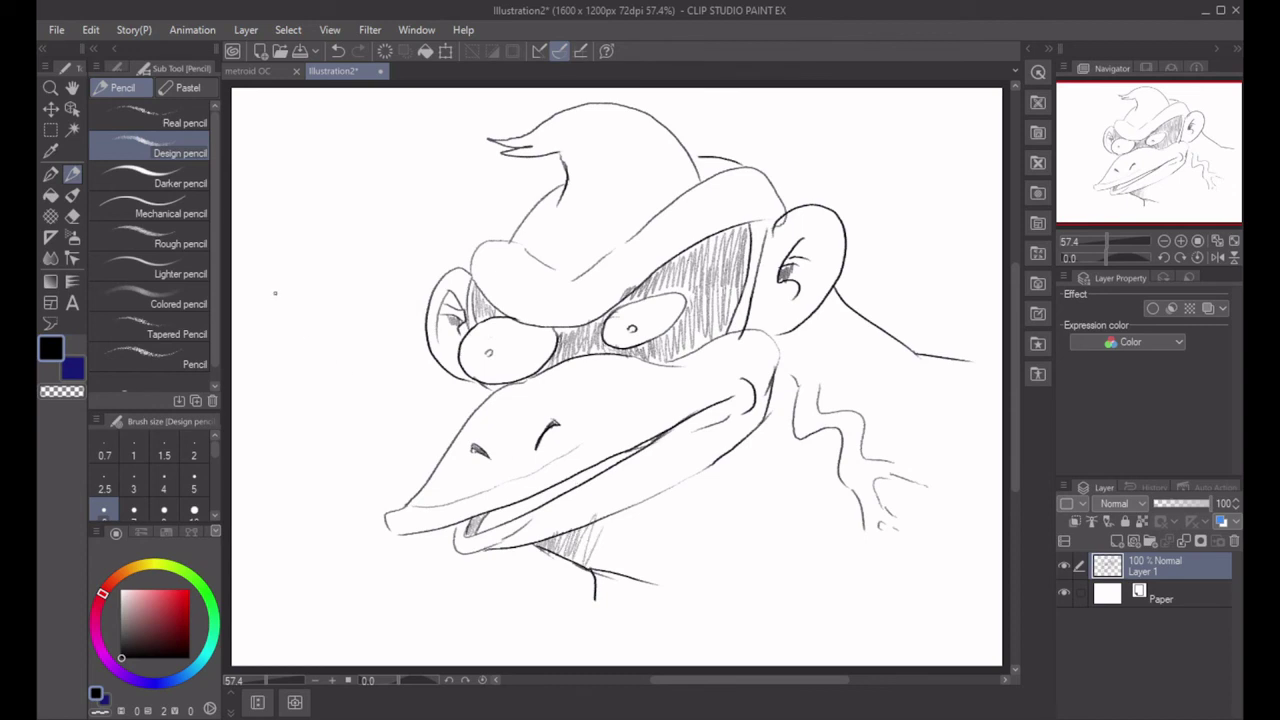
Handwrite "BaH NaH NaH" in three slanted rows beside the gorilla's face.
mouse_move(276, 290)
left_mouse_down()
mouse_move(295, 370)
mouse_move(302, 314)
mouse_move(296, 370)
left_mouse_up()
left_click_drag(344, 292, 358, 314)
mouse_move(370, 252)
left_mouse_down()
mouse_move(362, 308)
mouse_move(382, 266)
left_mouse_up()
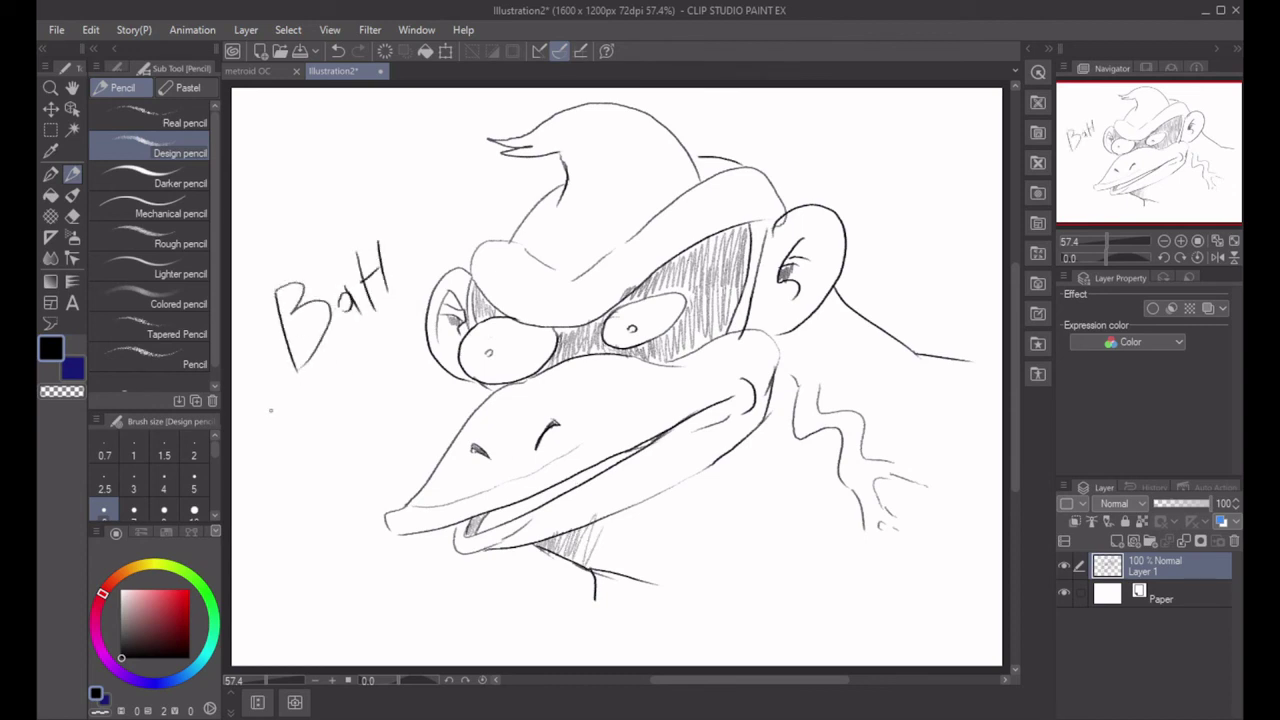
mouse_move(272, 414)
left_mouse_down()
mouse_move(270, 456)
mouse_move(306, 405)
mouse_move(322, 430)
left_mouse_up()
left_click_drag(330, 406, 336, 432)
mouse_move(350, 362)
left_mouse_down()
mouse_move(346, 406)
mouse_move(360, 402)
left_mouse_up()
left_click_drag(348, 392, 364, 388)
left_click_drag(318, 508, 322, 468)
mouse_move(340, 480)
left_mouse_down()
mouse_move(332, 494)
mouse_move(360, 500)
left_mouse_up()
left_click_drag(360, 476, 381, 468)
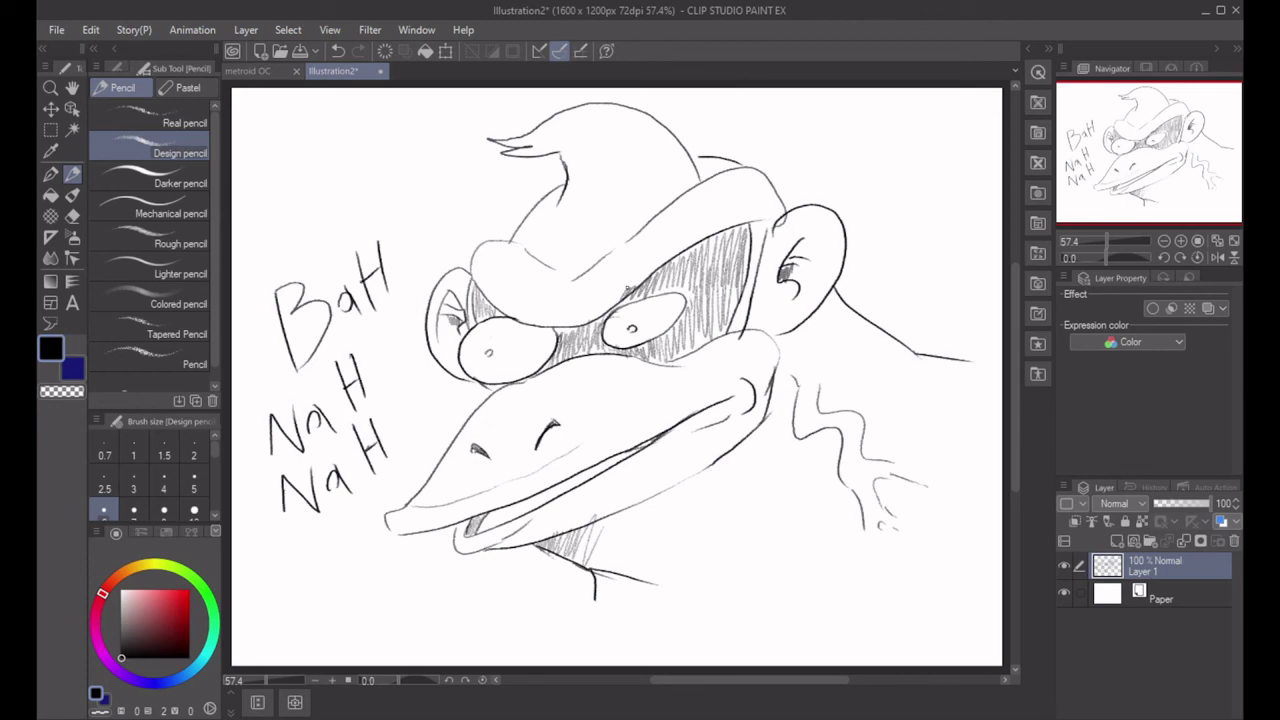
Hide Layer 1 and sketch a long arched back line on a new raster layer.
left_click(1063, 565)
left_click(1117, 541)
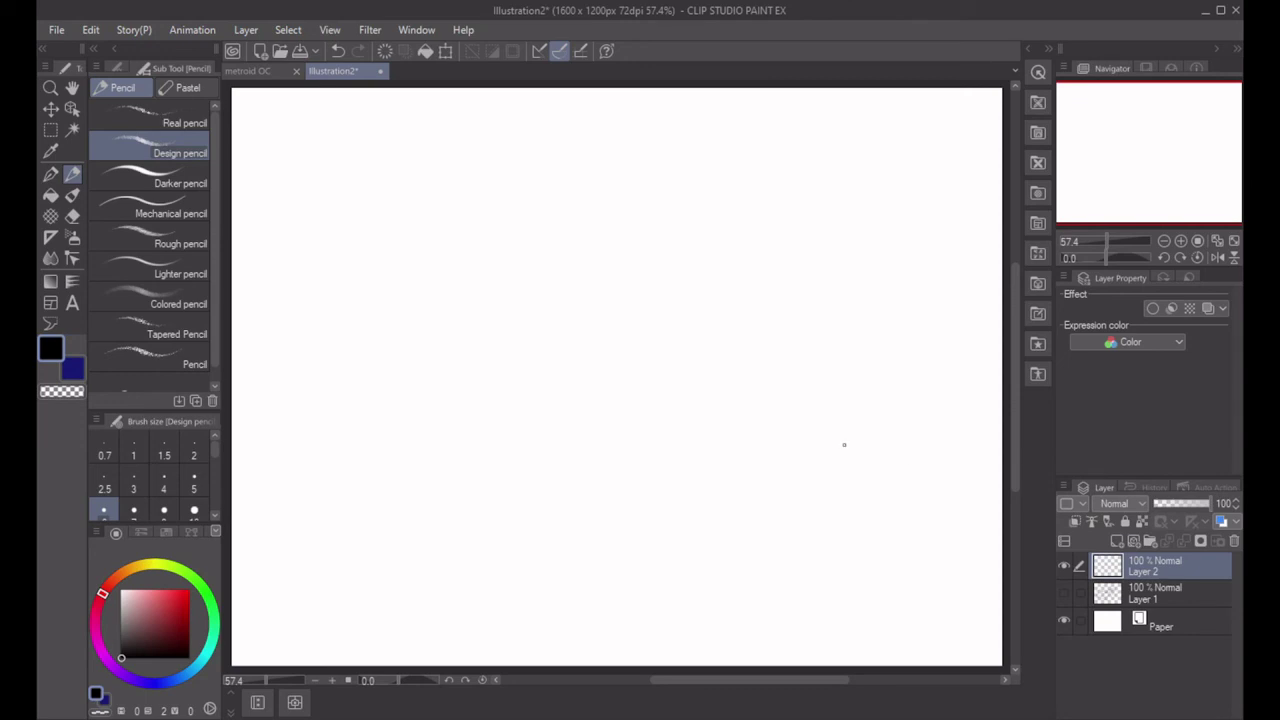
mouse_move(553, 280)
left_mouse_down()
mouse_move(619, 403)
mouse_move(545, 264)
left_mouse_up()
key("ctrl+z")
mouse_move(399, 305)
left_mouse_down()
mouse_move(582, 238)
mouse_move(754, 243)
mouse_move(805, 266)
left_mouse_up()
key("ctrl+z")
mouse_move(605, 292)
left_mouse_down()
mouse_move(749, 181)
mouse_move(733, 202)
mouse_move(785, 221)
mouse_move(755, 223)
mouse_move(745, 258)
left_mouse_up()
key("ctrl+z")
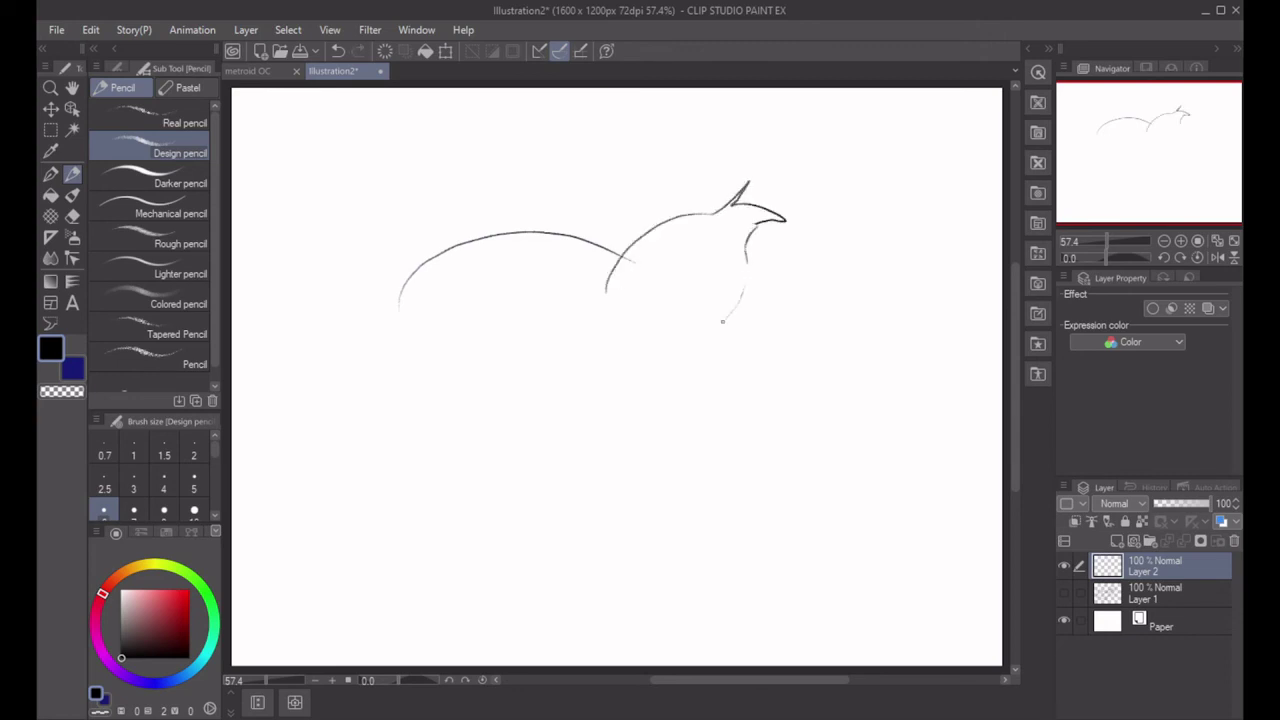
key("ctrl+z")
key("ctrl+z")
key("ctrl+z")
key("ctrl+z")
key("ctrl+z")
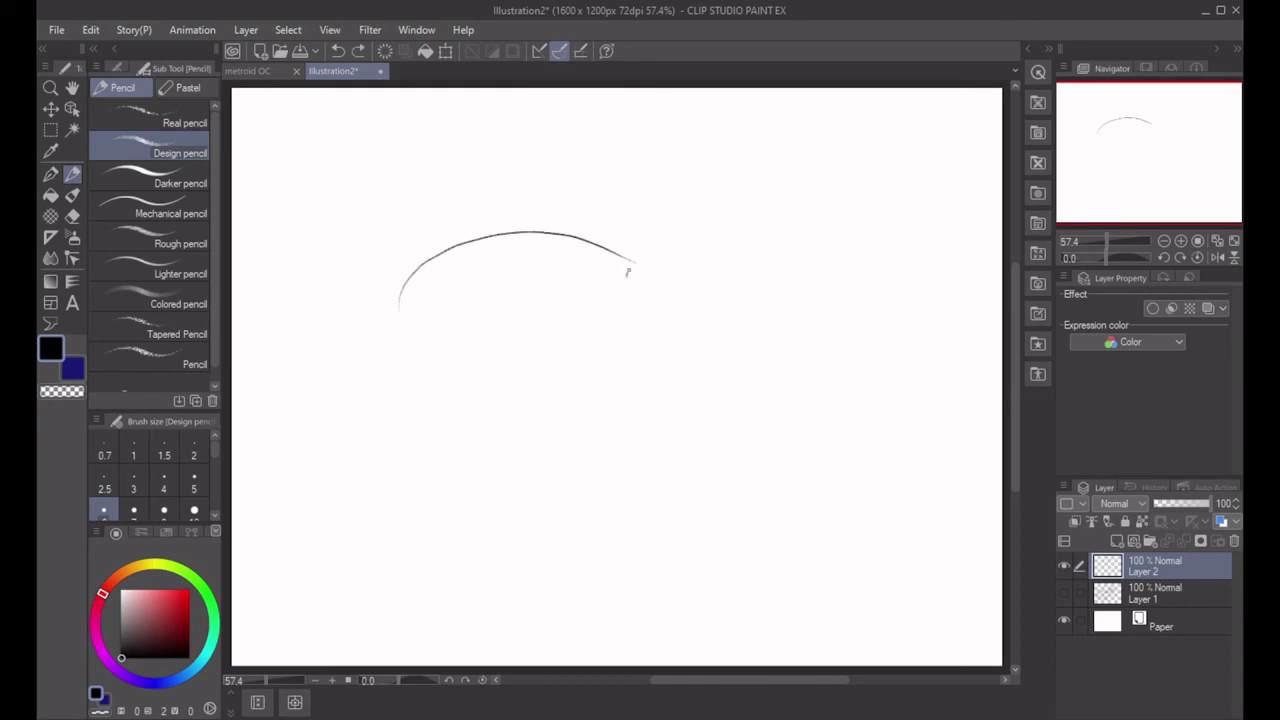
Draw the head's top with a small hair tuft at the end of the back line, plus a brow ridge and angry eyes.
mouse_move(626, 276)
left_mouse_down()
mouse_move(720, 219)
mouse_move(728, 237)
left_mouse_up()
mouse_move(648, 280)
left_mouse_down()
mouse_move(713, 295)
mouse_move(683, 298)
mouse_move(749, 290)
mouse_move(679, 280)
mouse_move(729, 266)
mouse_move(756, 287)
mouse_move(750, 274)
mouse_move(666, 300)
mouse_move(728, 294)
left_mouse_up()
key("ctrl+z")
key("ctrl+z")
key("ctrl+z")
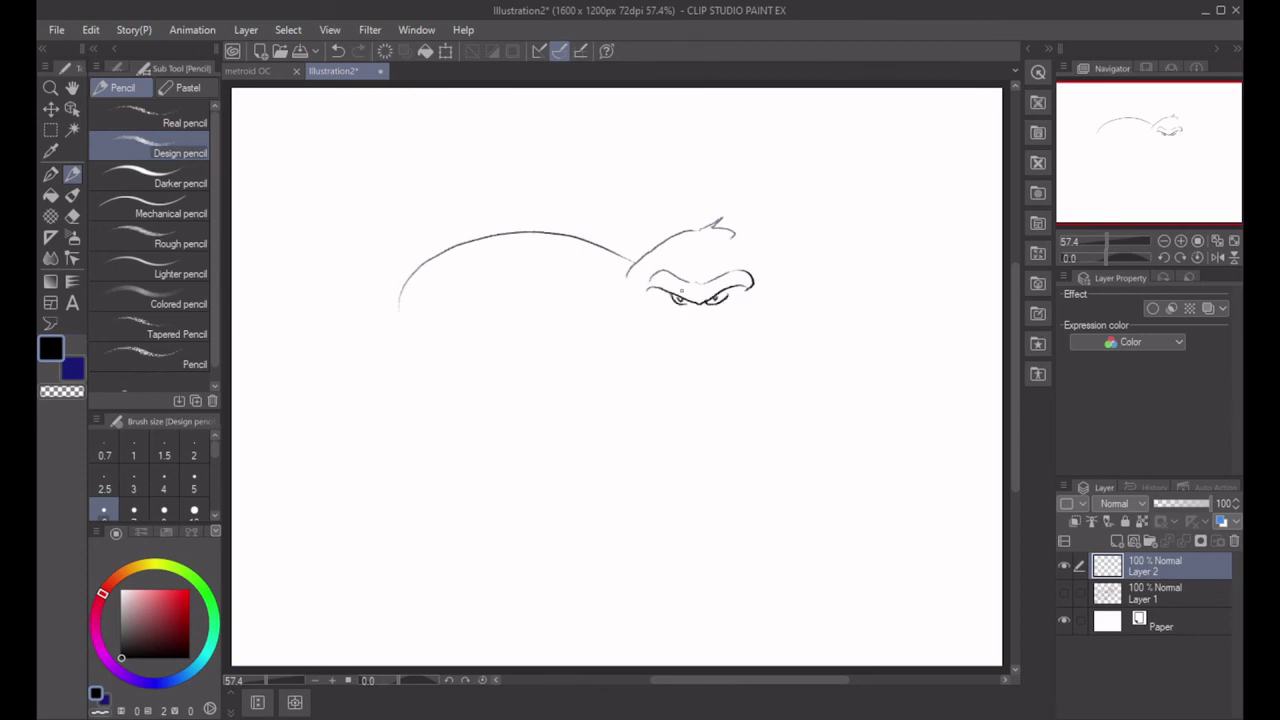
mouse_move(700, 305)
left_mouse_down()
mouse_move(663, 324)
mouse_move(760, 326)
left_mouse_up()
key("ctrl+z")
mouse_move(654, 312)
left_mouse_down()
mouse_move(676, 320)
mouse_move(664, 334)
mouse_move(696, 344)
mouse_move(759, 326)
left_mouse_up()
mouse_move(668, 316)
left_mouse_down()
mouse_move(652, 308)
mouse_move(644, 326)
mouse_move(676, 356)
mouse_move(746, 358)
mouse_move(766, 320)
left_mouse_up()
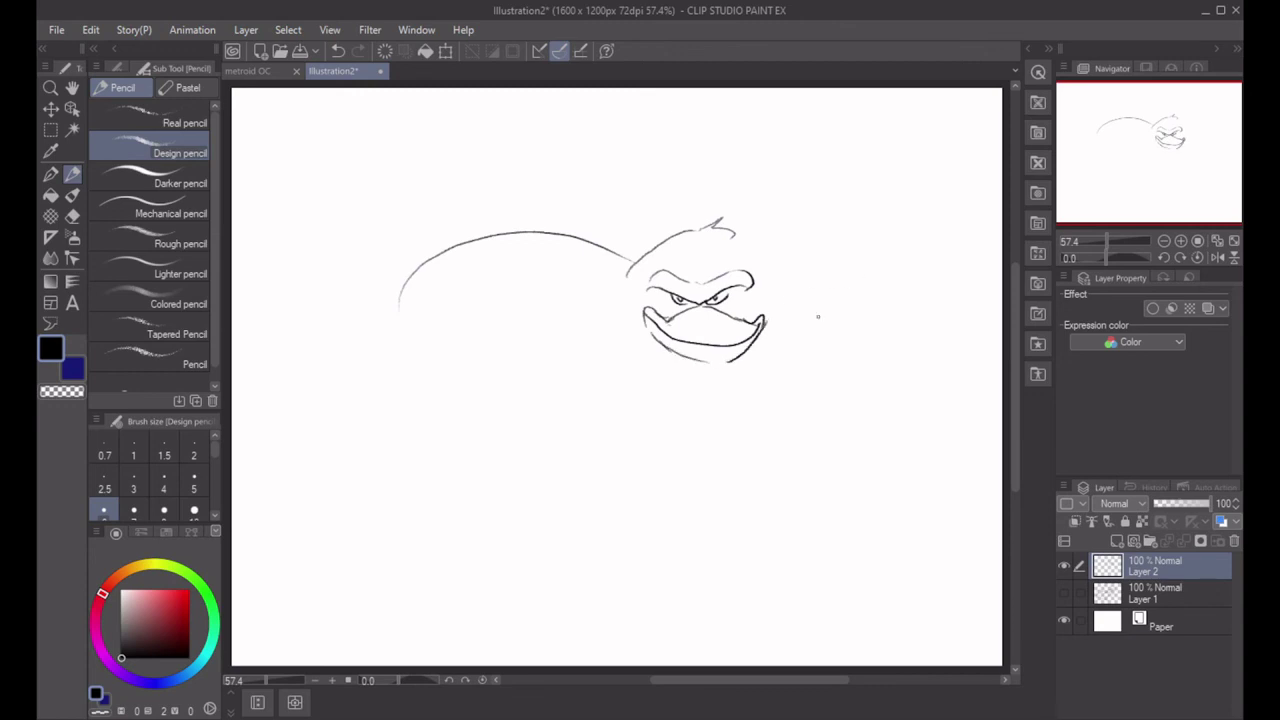
key("ctrl+z")
key("ctrl+z")
key("ctrl+z")
key("ctrl+z")
key("ctrl+z")
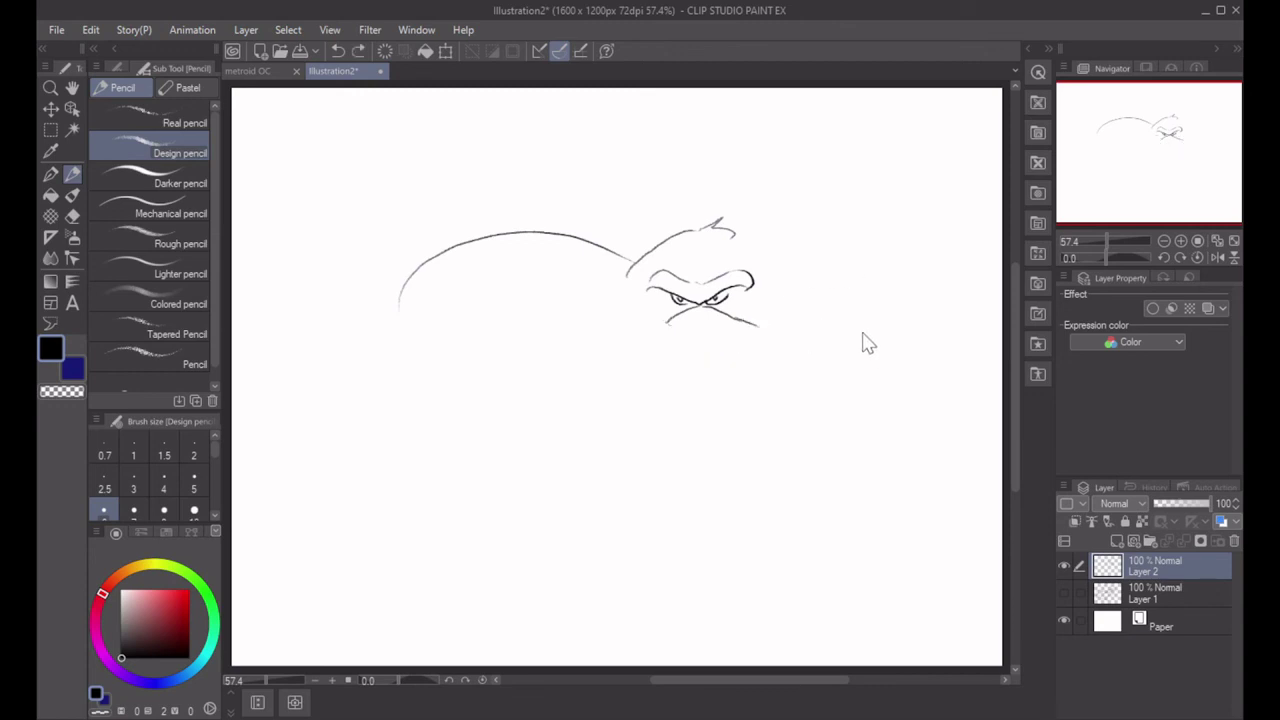
key("ctrl+z")
key("ctrl+z")
Draw a wide grinning muzzle with nostrils and a large lower jaw under the eyes, and shade the eye sockets.
mouse_move(656, 299)
left_mouse_down()
mouse_move(686, 322)
mouse_move(665, 326)
mouse_move(686, 309)
mouse_move(672, 301)
mouse_move(684, 314)
mouse_move(738, 304)
mouse_move(718, 334)
mouse_move(780, 297)
mouse_move(789, 307)
mouse_move(666, 336)
mouse_move(648, 291)
left_mouse_up()
key("ctrl+z")
key("ctrl+z")
key("ctrl+z")
key("ctrl+z")
key("ctrl+z")
mouse_move(778, 310)
left_mouse_down()
mouse_move(774, 336)
mouse_move(716, 376)
mouse_move(641, 330)
mouse_move(642, 308)
mouse_move(718, 323)
mouse_move(786, 299)
left_mouse_up()
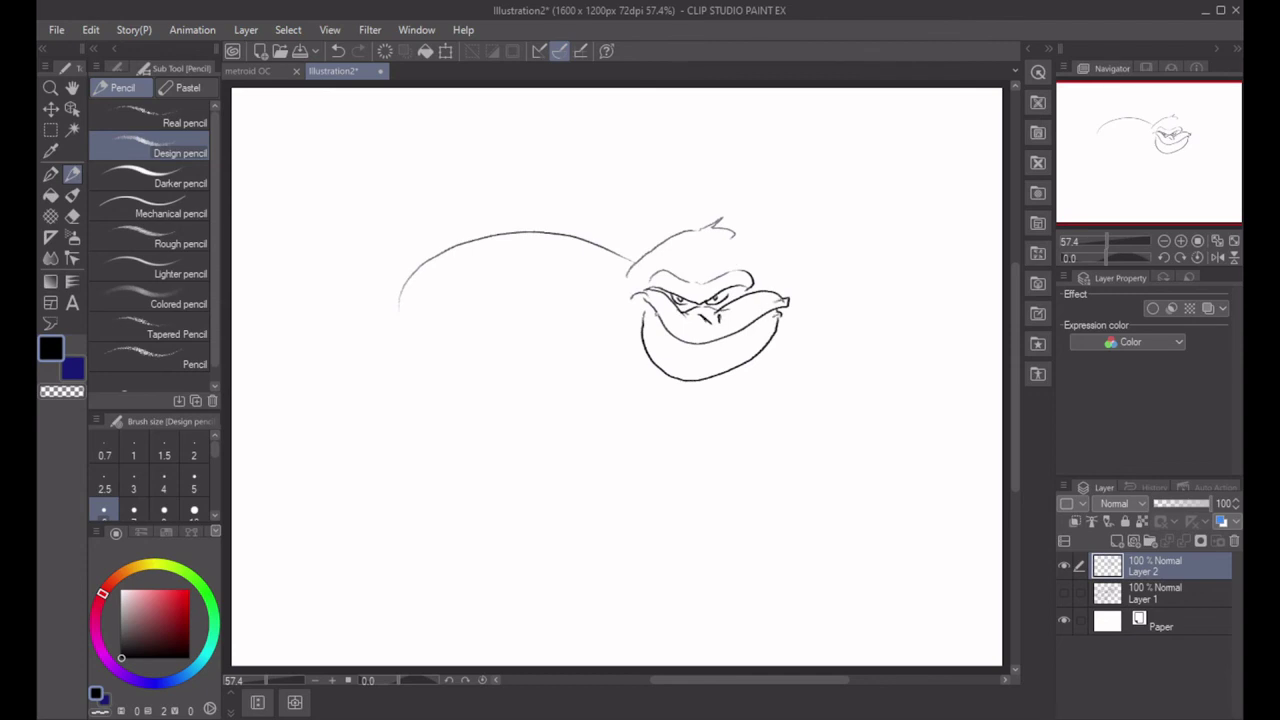
mouse_move(643, 301)
left_mouse_down()
mouse_move(663, 333)
mouse_move(659, 294)
mouse_move(682, 310)
mouse_move(746, 289)
left_mouse_up()
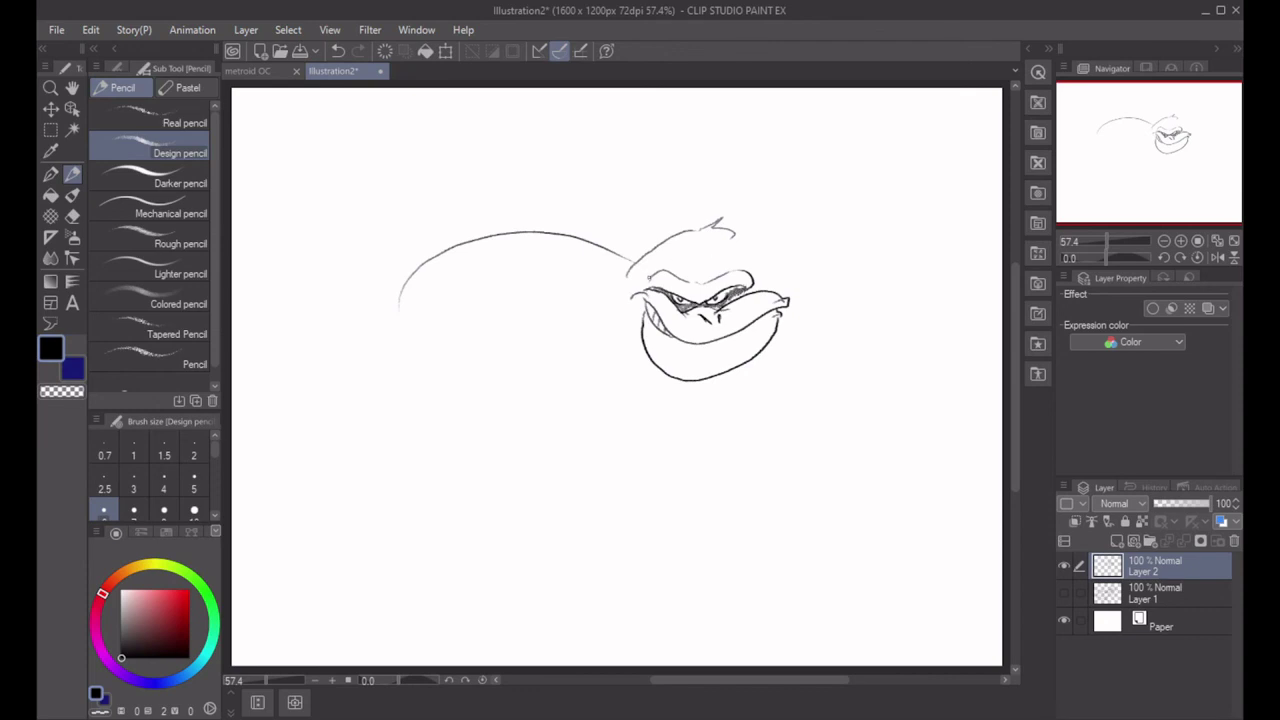
Draw the side of the gorilla's hairline and both ears, and add an arched shoulder line on the head's bare side.
left_click_drag(722, 238, 736, 263)
left_click_drag(636, 266, 628, 314)
key("c")
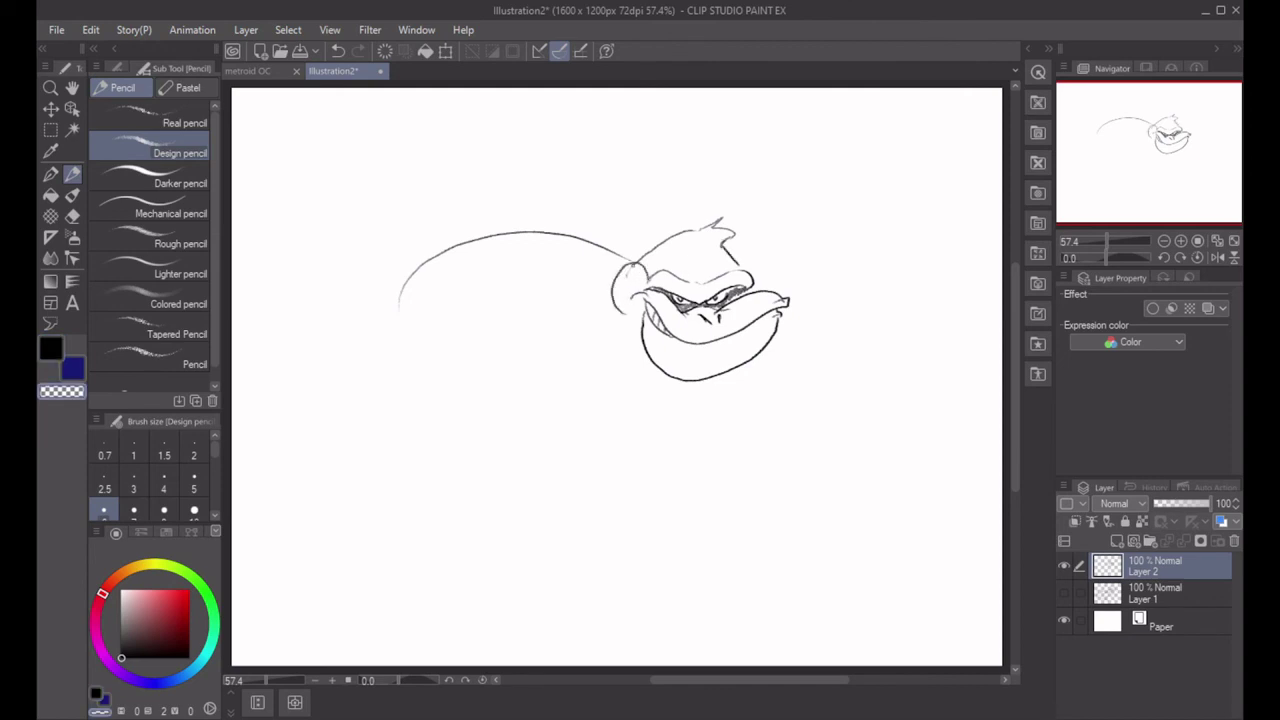
key("c")
mouse_move(745, 263)
left_mouse_down()
mouse_move(762, 286)
mouse_move(746, 258)
mouse_move(765, 286)
mouse_move(754, 277)
mouse_move(930, 265)
left_mouse_up()
key("ctrl+z")
key("ctrl+z")
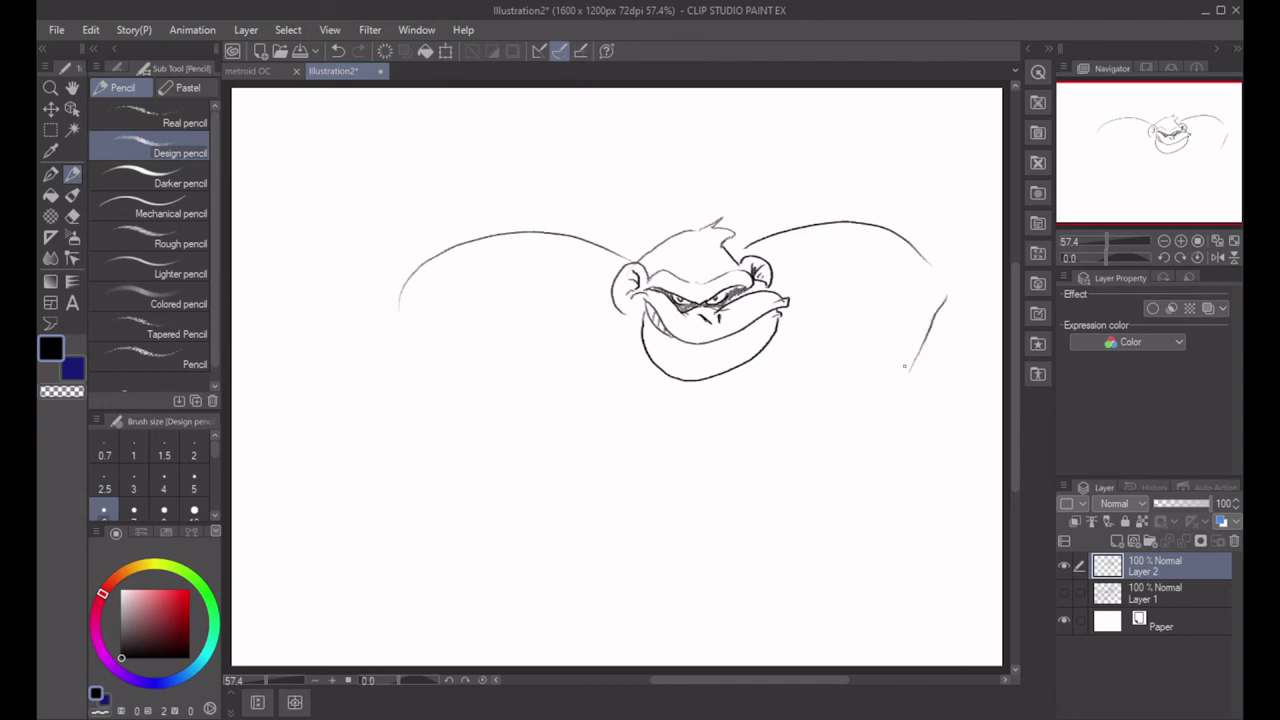
Draw the first massive arm under the original back line, with a jagged fur cuff and a large knuckled fist.
left_click_drag(636, 346, 656, 488)
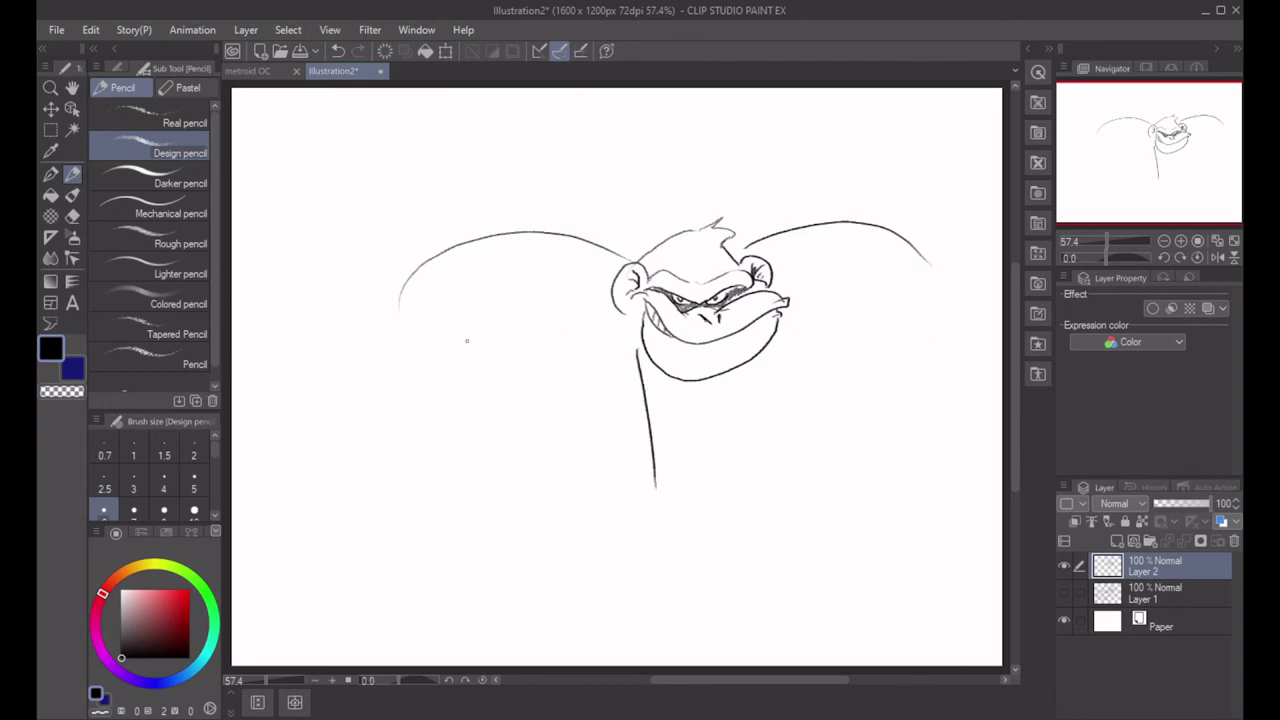
mouse_move(398, 297)
left_mouse_down()
mouse_move(424, 400)
mouse_move(513, 560)
left_mouse_up()
mouse_move(656, 470)
left_mouse_down()
mouse_move(663, 500)
mouse_move(644, 529)
mouse_move(513, 557)
left_mouse_up()
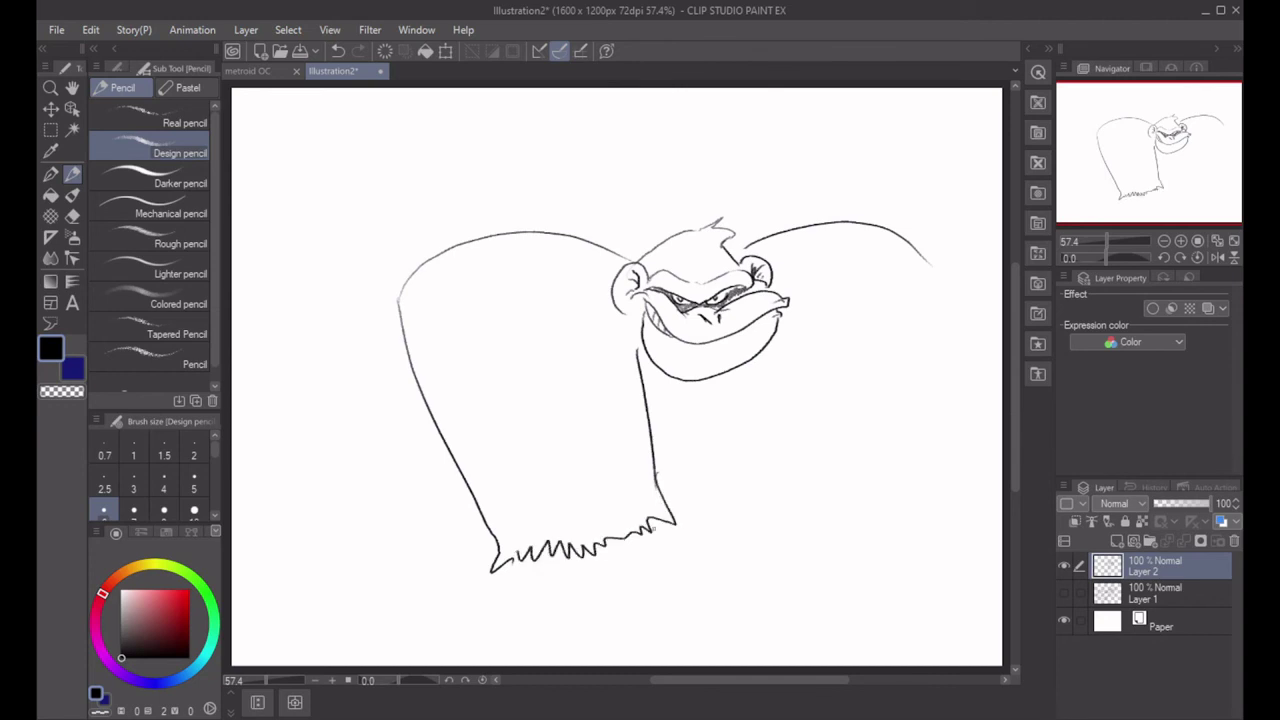
mouse_move(654, 520)
left_mouse_down()
mouse_move(698, 545)
mouse_move(700, 617)
mouse_move(653, 640)
mouse_move(525, 647)
left_mouse_up()
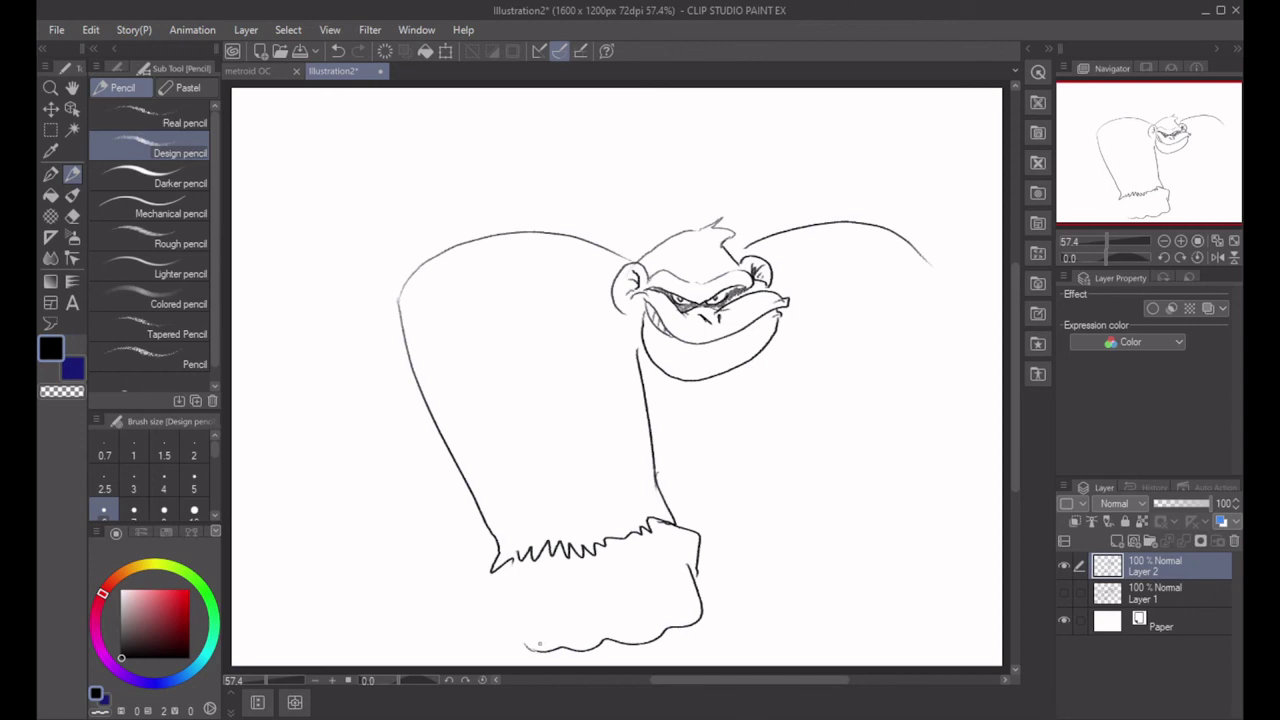
left_click_drag(527, 648, 510, 561)
mouse_move(566, 650)
left_mouse_down()
mouse_move(552, 617)
mouse_move(589, 585)
left_mouse_up()
Draw both sides of the gorilla's other arm and start a jagged fur edge at its wrist.
mouse_move(927, 266)
left_mouse_down()
mouse_move(936, 309)
mouse_move(864, 570)
left_mouse_up()
mouse_move(742, 372)
left_mouse_down()
mouse_move(771, 515)
mouse_move(754, 539)
mouse_move(794, 532)
left_mouse_up()
left_click_drag(884, 522, 898, 552)
mouse_move(874, 550)
left_mouse_down()
mouse_move(886, 524)
mouse_move(898, 549)
left_mouse_up()
key("e")
left_click(72, 174)
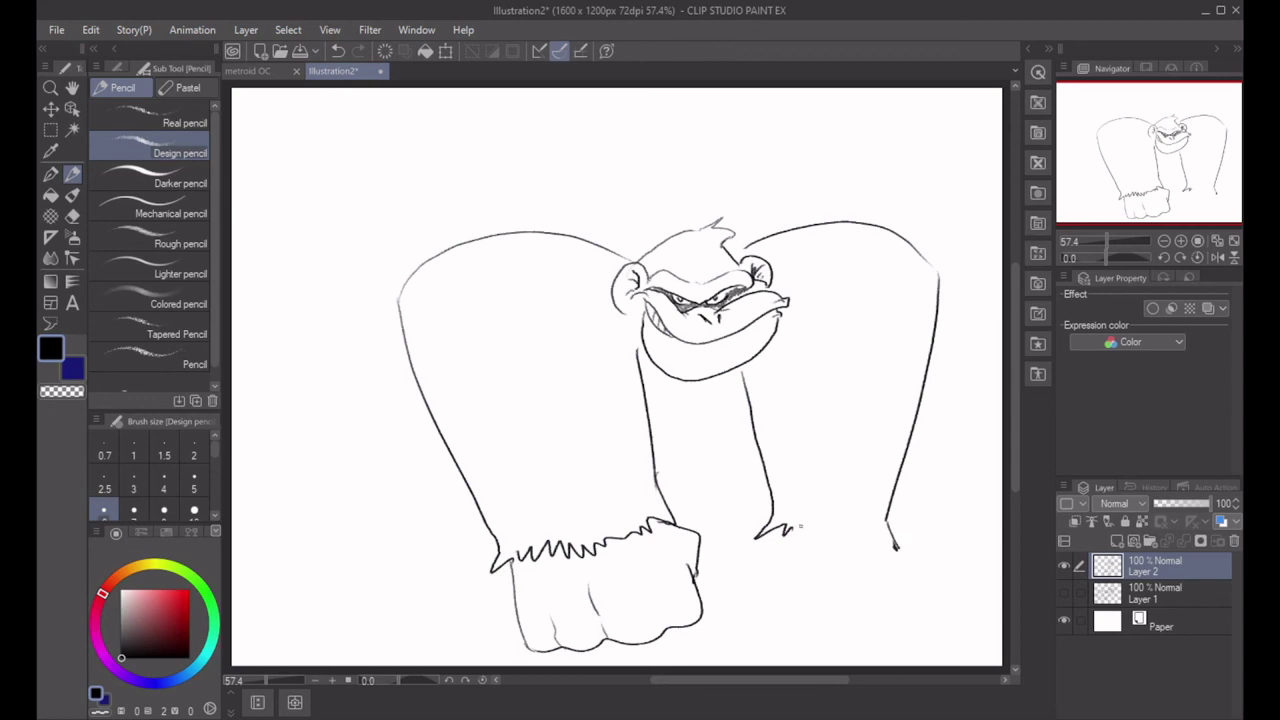
left_click_drag(804, 530, 854, 540)
Draw a pointed necktie lettered "DK" hanging under the gorilla's chin.
mouse_move(644, 340)
left_mouse_down()
mouse_move(698, 395)
mouse_move(710, 377)
mouse_move(688, 486)
left_mouse_up()
key("ctrl+z")
mouse_move(702, 396)
left_mouse_down()
mouse_move(730, 496)
mouse_move(712, 514)
left_mouse_up()
mouse_move(695, 442)
left_mouse_down()
mouse_move(697, 480)
mouse_move(709, 456)
mouse_move(700, 480)
mouse_move(711, 460)
mouse_move(712, 480)
left_mouse_up()
mouse_move(723, 446)
left_mouse_down()
mouse_move(714, 463)
mouse_move(727, 480)
left_mouse_up()
Draw the second arm's knuckled fist and complete the jagged fur cuff above it.
mouse_move(772, 530)
left_mouse_down()
mouse_move(745, 575)
mouse_move(782, 626)
mouse_move(899, 619)
left_mouse_up()
left_click_drag(904, 606, 903, 549)
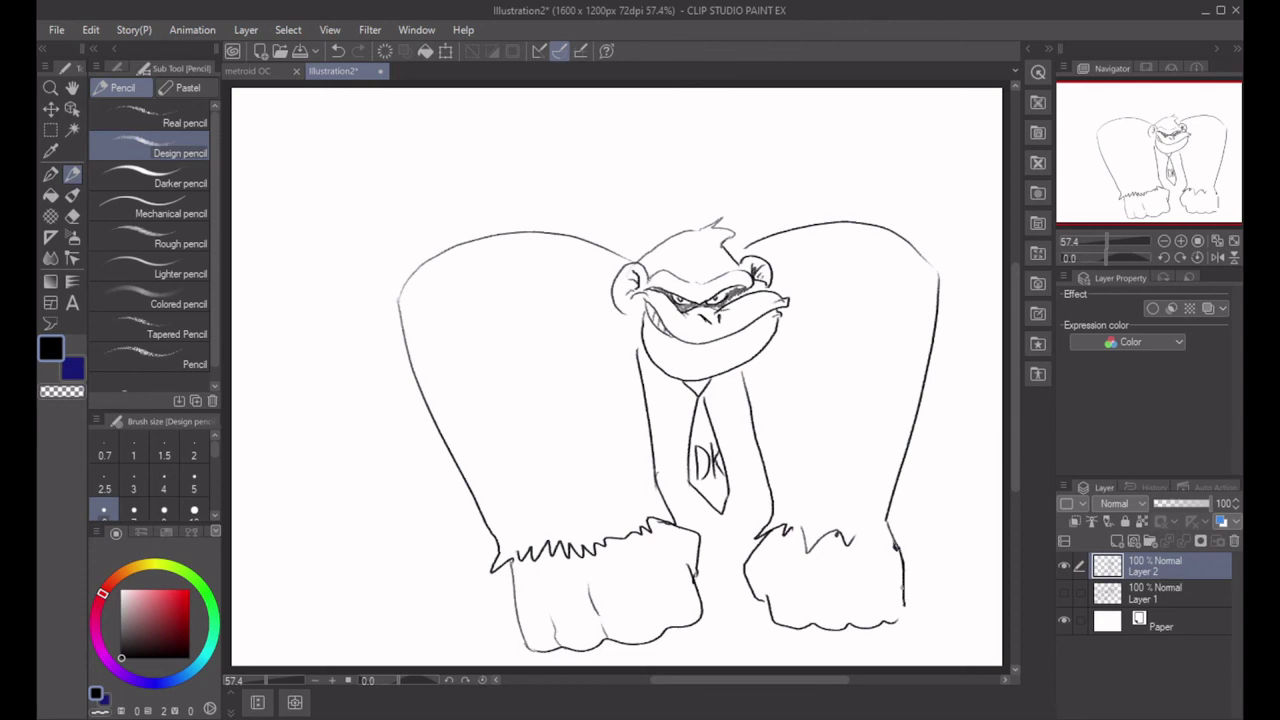
key("ctrl+z")
mouse_move(899, 618)
left_mouse_down()
mouse_move(898, 548)
mouse_move(866, 535)
mouse_move(894, 549)
left_mouse_up()
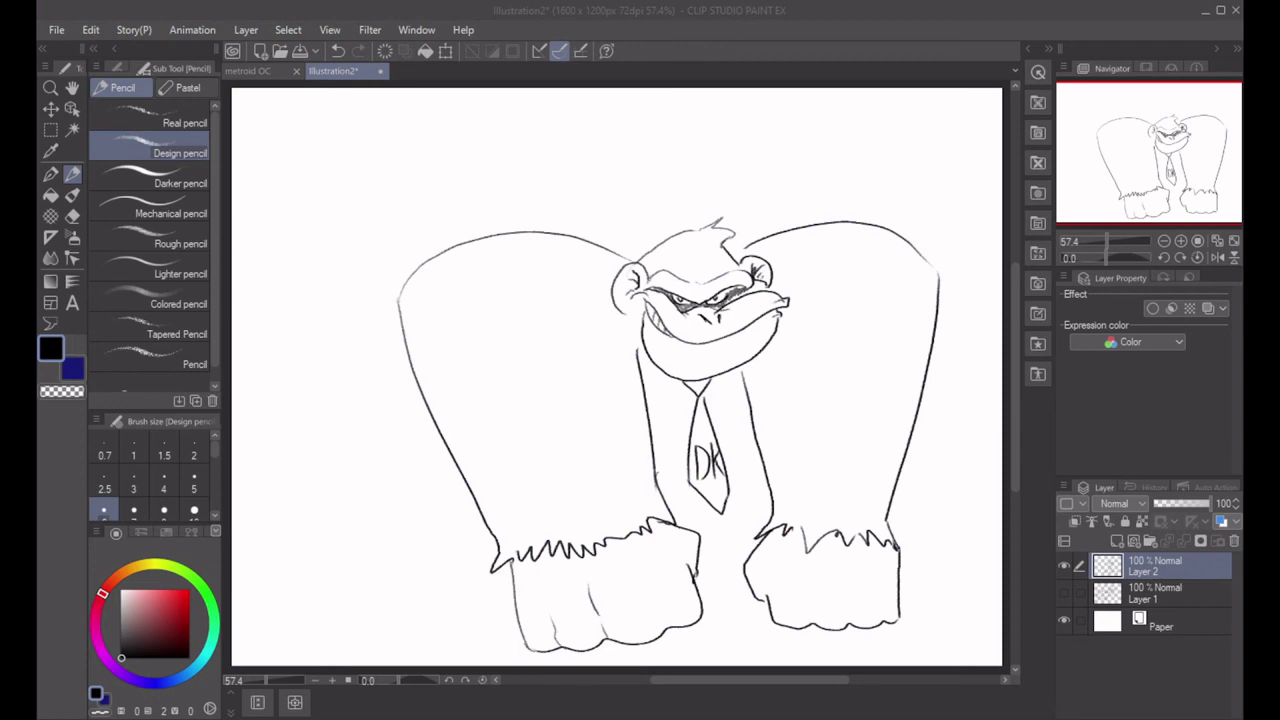
Draw the chest creases, narrow waist, and a tiny leg and foot between the gorilla's fists.
left_click(713, 553)
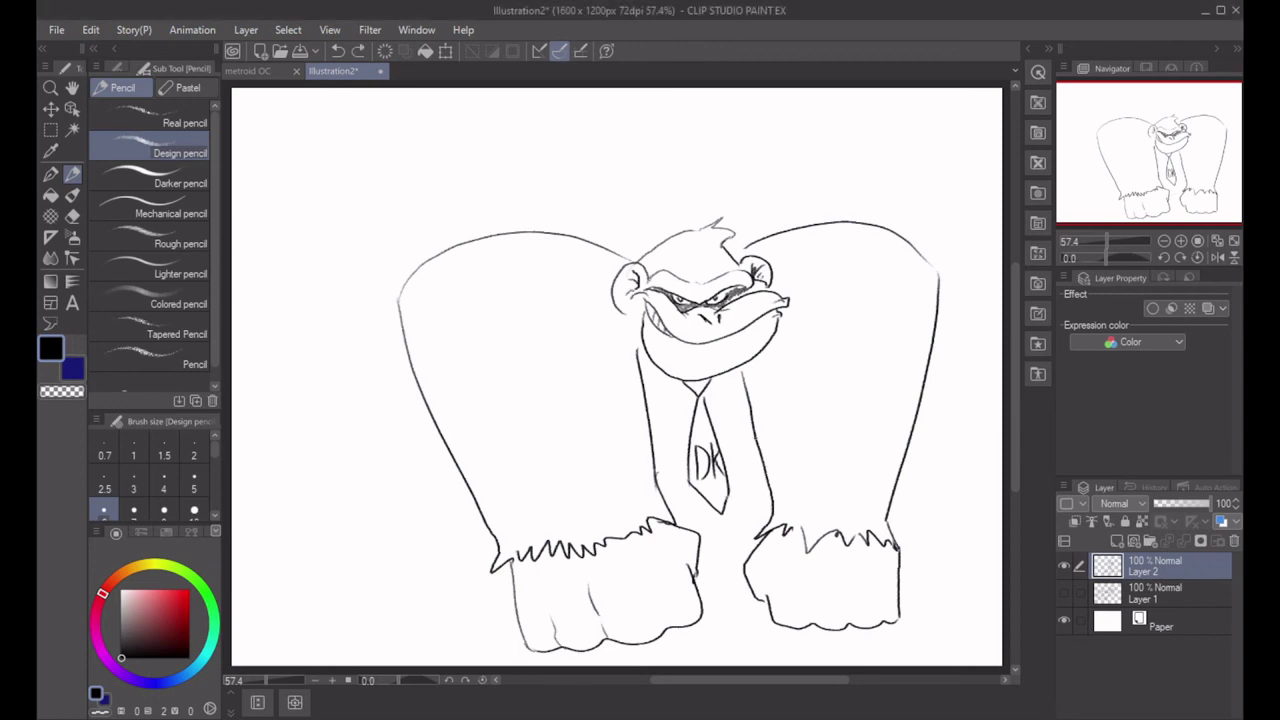
left_click_drag(757, 443, 734, 464)
key("ctrl+z")
key("ctrl+z")
mouse_move(718, 512)
left_mouse_down()
mouse_move(744, 539)
mouse_move(703, 555)
mouse_move(739, 555)
mouse_move(750, 606)
left_mouse_up()
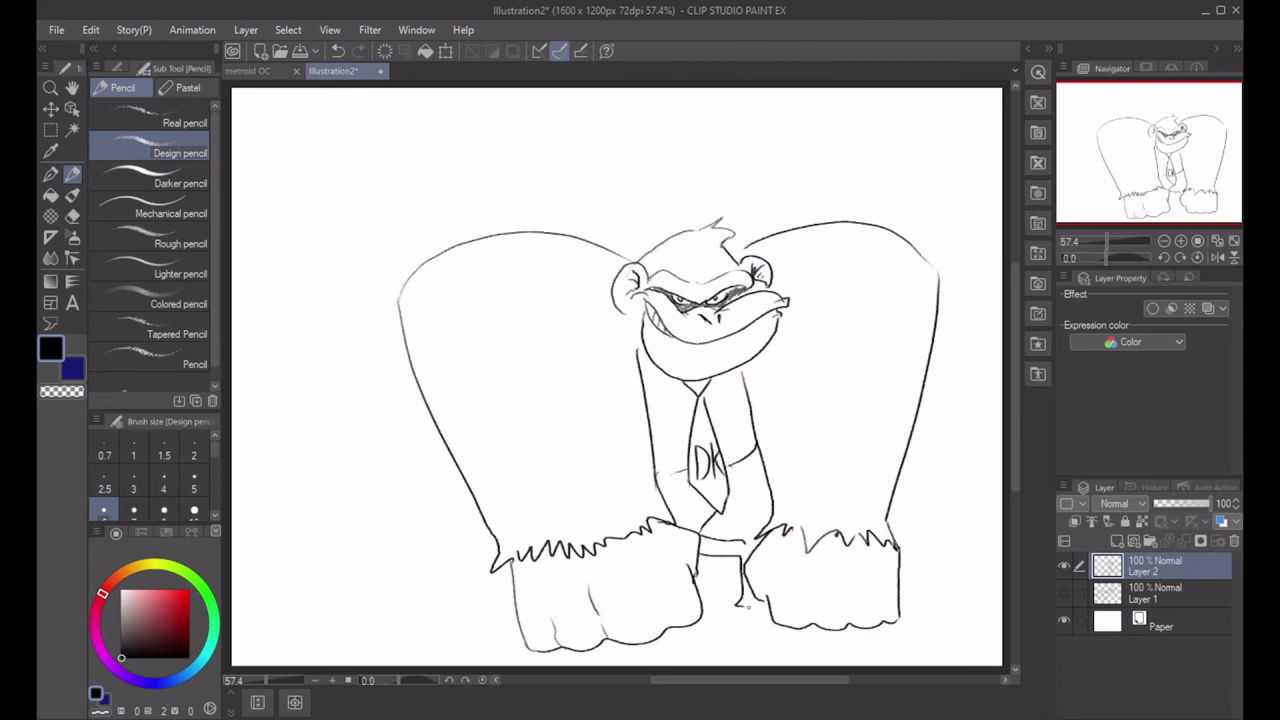
left_click_drag(744, 556, 750, 545)
mouse_move(748, 606)
left_mouse_down()
mouse_move(762, 603)
mouse_move(756, 630)
mouse_move(774, 624)
mouse_move(758, 620)
mouse_move(758, 600)
mouse_move(776, 624)
mouse_move(794, 620)
left_mouse_up()
left_click_drag(746, 545, 749, 557)
Add bulging vein marks on the first arm and the opposite shoulder, and clean up the shoulder outline.
mouse_move(507, 400)
left_mouse_down()
mouse_move(540, 446)
mouse_move(525, 413)
mouse_move(551, 417)
mouse_move(536, 454)
mouse_move(577, 425)
left_mouse_up()
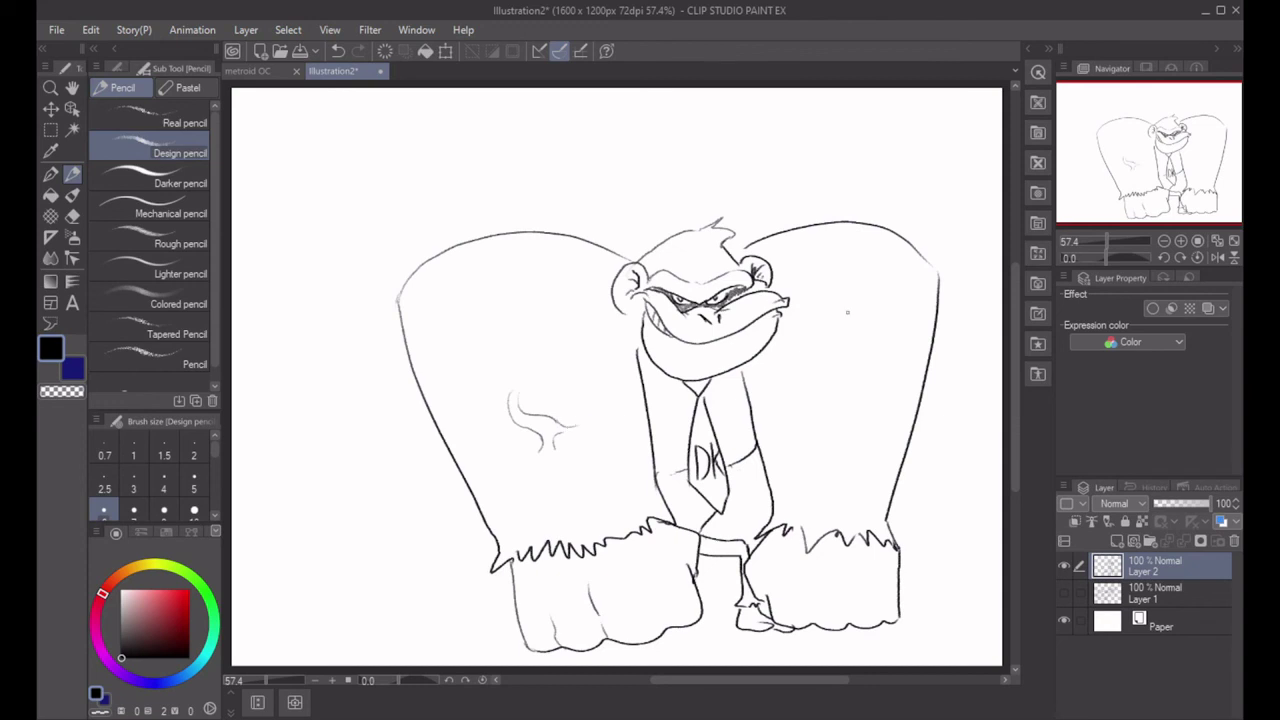
mouse_move(785, 229)
left_mouse_down()
mouse_move(819, 221)
mouse_move(826, 235)
mouse_move(806, 247)
mouse_move(816, 264)
mouse_move(844, 247)
left_mouse_up()
left_click_drag(844, 247, 827, 257)
left_click(70, 216)
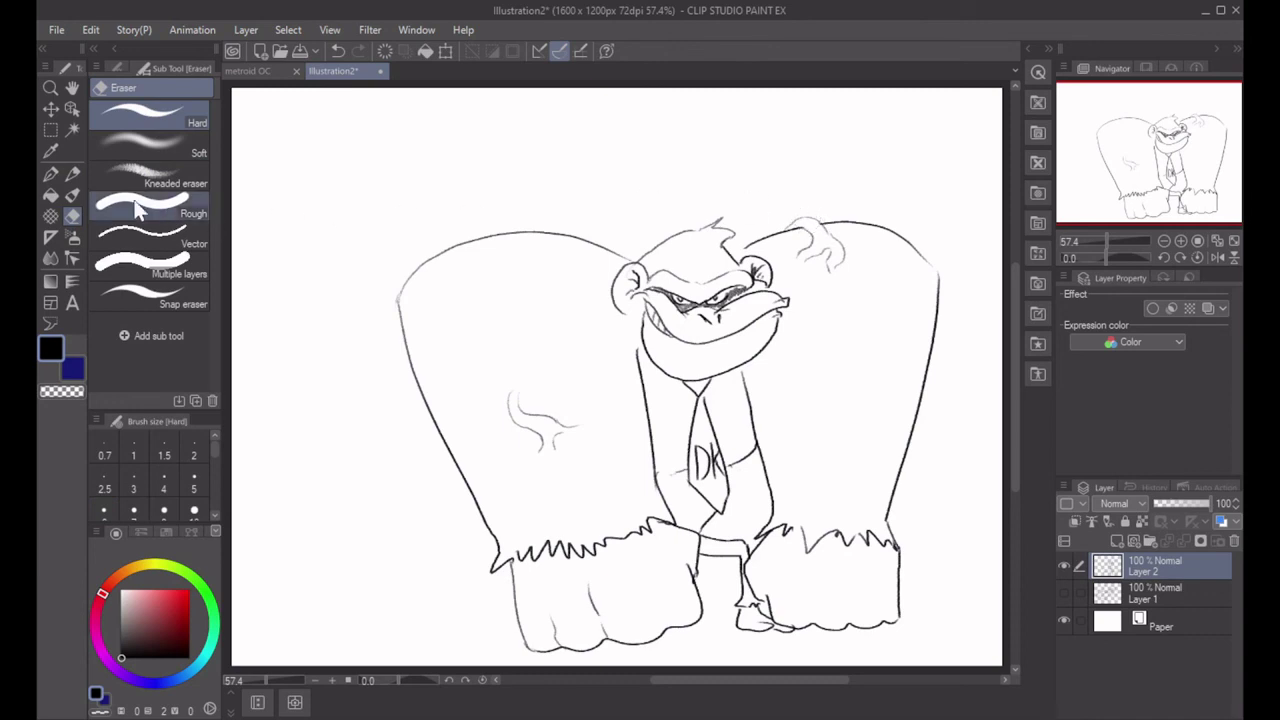
left_click(73, 173)
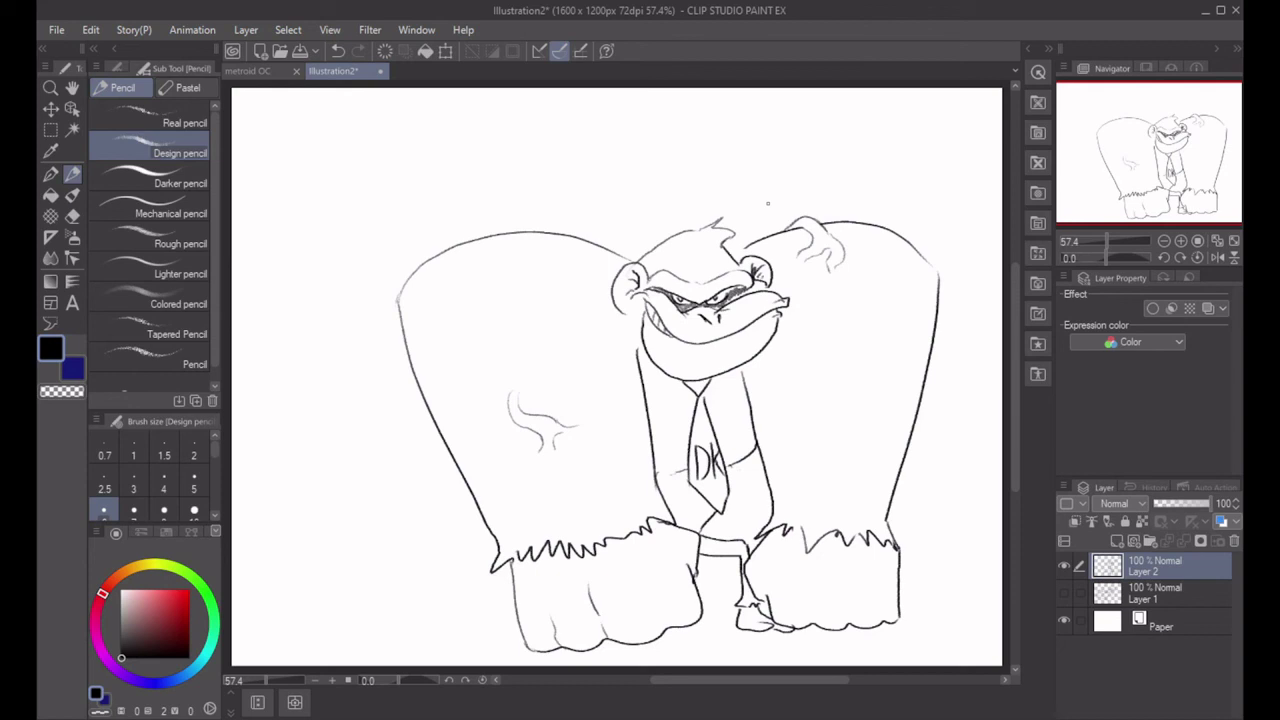
left_click_drag(927, 258, 941, 282)
Draw a small second character's toothy grinning muzzle and round eyes beside the gorilla's outer arm.
left_click_drag(1164, 163, 1128, 163)
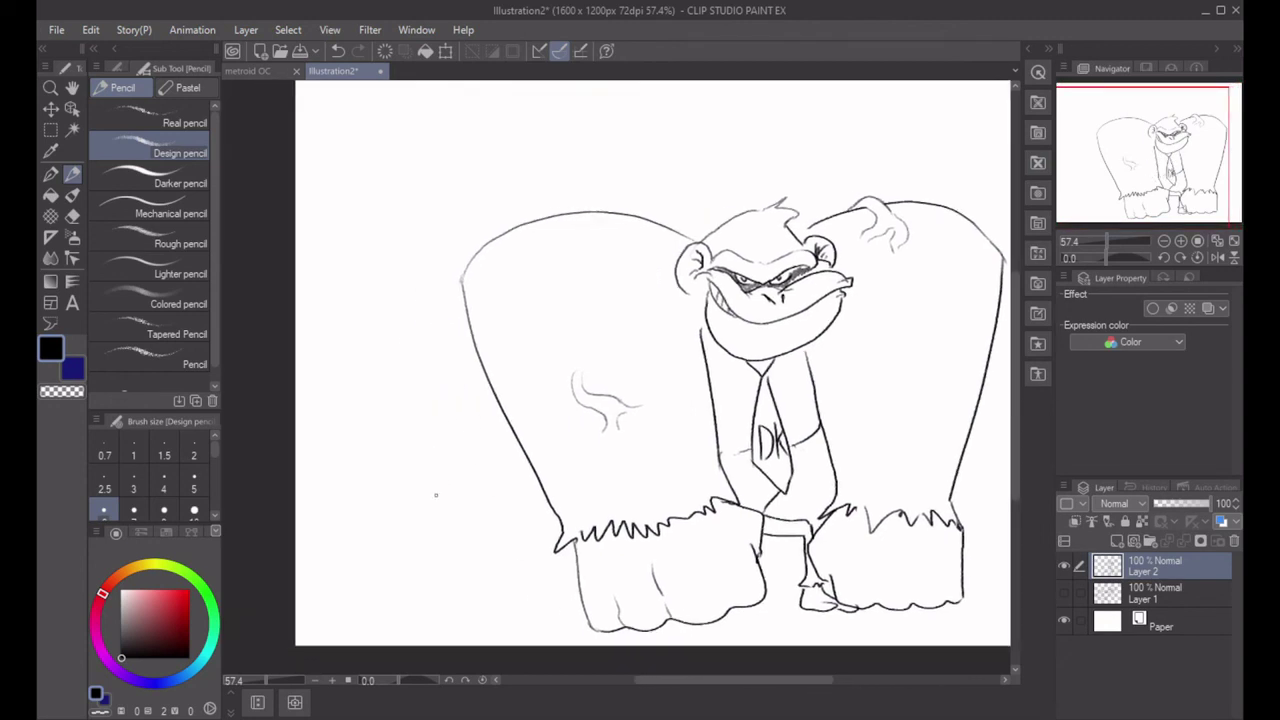
mouse_move(487, 476)
left_mouse_down()
mouse_move(459, 454)
mouse_move(409, 454)
mouse_move(506, 481)
left_mouse_up()
mouse_move(418, 459)
left_mouse_down()
mouse_move(418, 487)
mouse_move(493, 493)
left_mouse_up()
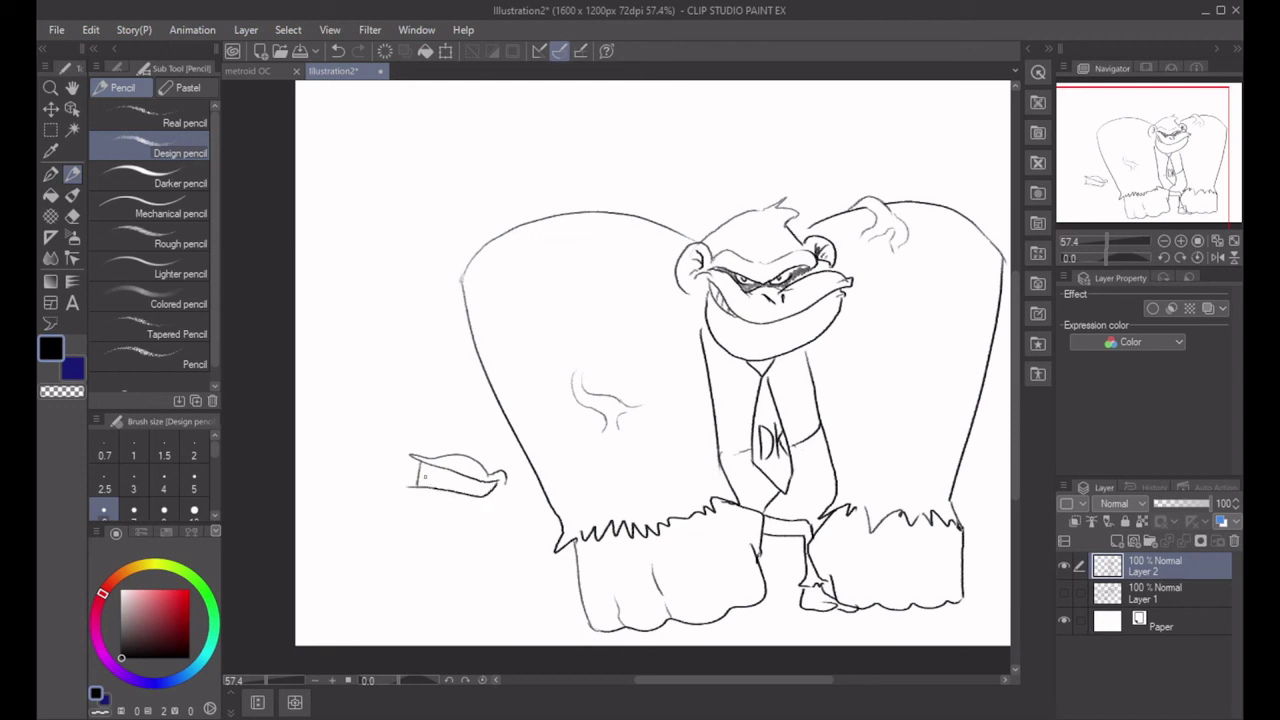
mouse_move(415, 474)
left_mouse_down()
mouse_move(480, 492)
mouse_move(431, 478)
mouse_move(431, 490)
mouse_move(467, 498)
mouse_move(470, 457)
mouse_move(455, 463)
mouse_move(480, 446)
mouse_move(504, 470)
mouse_move(477, 451)
left_mouse_up()
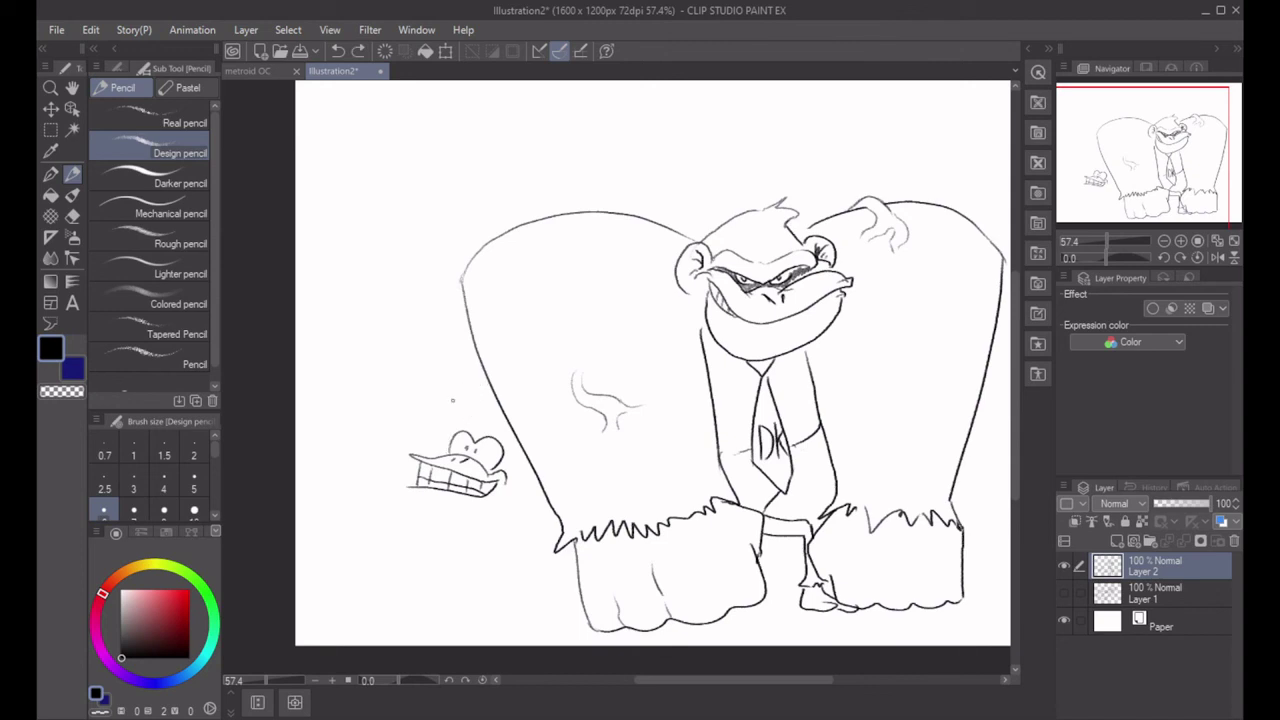
Add a raised shape behind the small character's head, plus an ear, a lower lip and the cap's front.
mouse_move(448, 452)
left_mouse_down()
mouse_move(455, 430)
mouse_move(498, 432)
mouse_move(476, 427)
mouse_move(482, 439)
mouse_move(508, 421)
mouse_move(515, 454)
mouse_move(498, 440)
left_mouse_up()
key("ctrl+z")
key("ctrl+z")
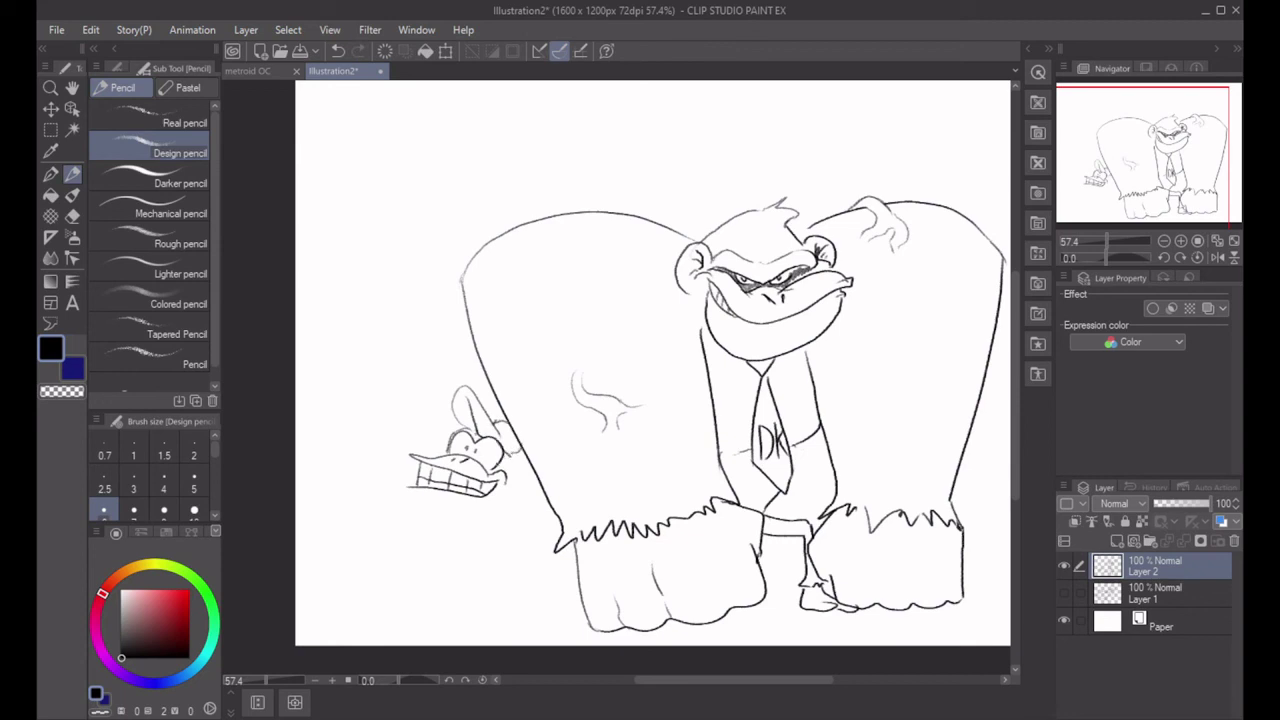
mouse_move(405, 486)
left_mouse_down()
mouse_move(480, 504)
mouse_move(510, 474)
left_mouse_up()
left_click_drag(452, 436, 431, 455)
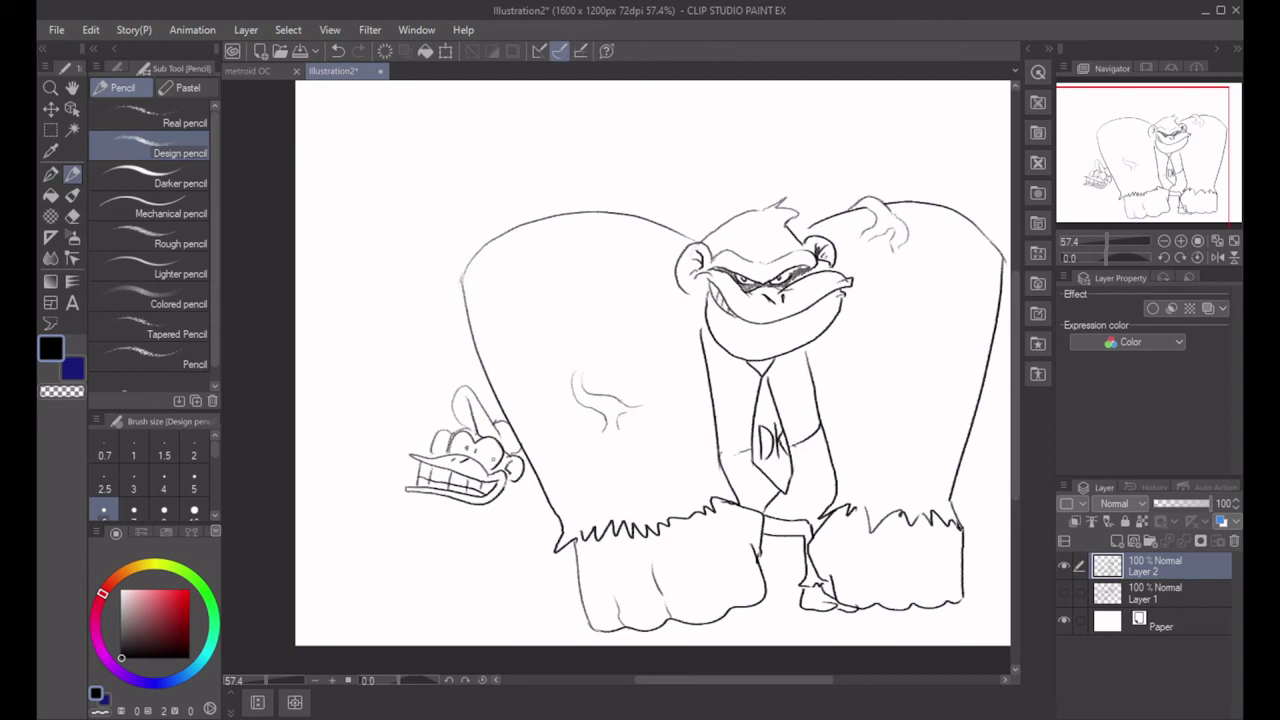
Draw the small character's chest and a thin bent arm ending in a curled hand.
left_click_drag(444, 500, 422, 524)
left_click_drag(516, 482, 519, 560)
mouse_move(504, 504)
left_mouse_down()
mouse_move(502, 552)
mouse_move(479, 551)
mouse_move(517, 556)
mouse_move(495, 566)
mouse_move(461, 555)
mouse_move(471, 549)
mouse_move(437, 559)
mouse_move(467, 538)
mouse_move(461, 528)
mouse_move(454, 553)
left_mouse_up()
left_click_drag(454, 499, 516, 513)
key("ctrl+z")
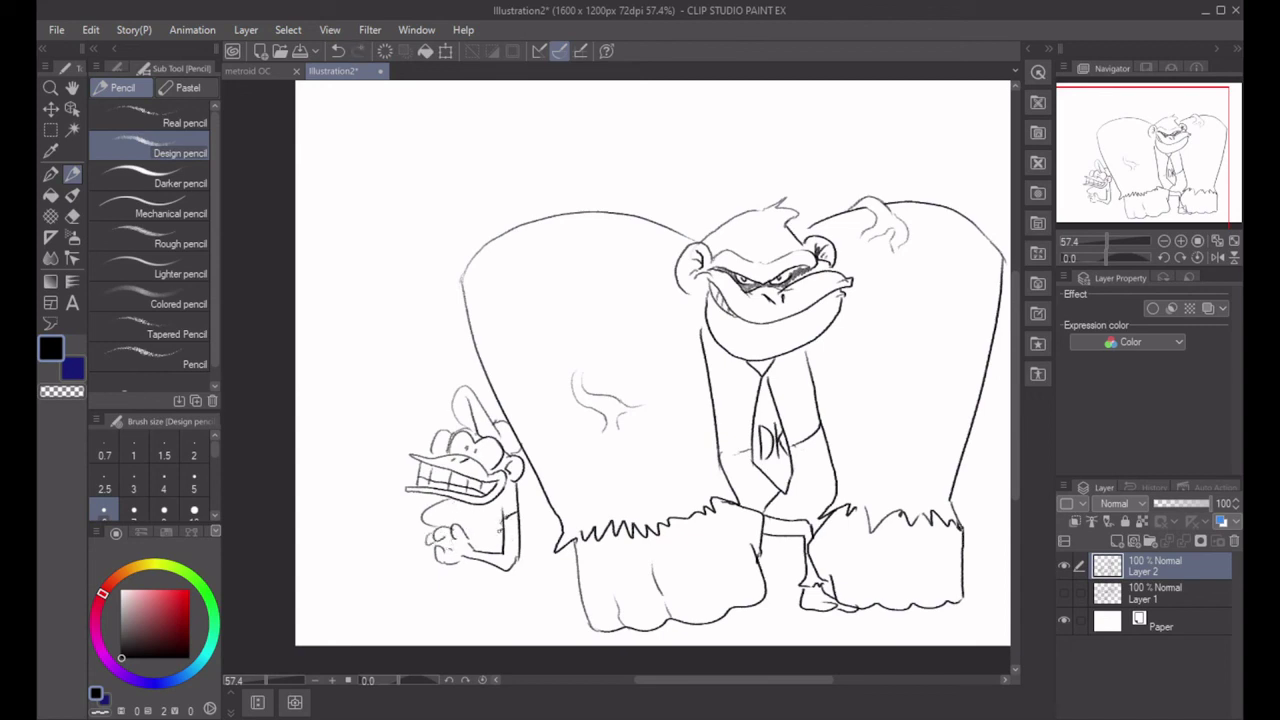
Draw the small character's rounded belly and a second hand raised in front of it.
mouse_move(416, 536)
left_mouse_down()
mouse_move(405, 570)
mouse_move(477, 570)
left_mouse_up()
key("ctrl+z")
key("ctrl+z")
key("ctrl+z")
mouse_move(418, 522)
left_mouse_down()
mouse_move(454, 577)
mouse_move(492, 562)
left_mouse_up()
mouse_move(391, 540)
left_mouse_down()
mouse_move(406, 535)
mouse_move(398, 523)
mouse_move(381, 535)
mouse_move(473, 553)
mouse_move(436, 583)
mouse_move(479, 579)
mouse_move(417, 585)
mouse_move(429, 592)
mouse_move(476, 582)
mouse_move(387, 583)
mouse_move(404, 590)
mouse_move(372, 572)
mouse_move(398, 590)
left_mouse_up()
key("ctrl+z")
Draw the small character's outstretched legs and feet along the ground.
mouse_move(476, 586)
left_mouse_down()
mouse_move(548, 578)
mouse_move(500, 571)
mouse_move(554, 572)
mouse_move(560, 596)
mouse_move(542, 612)
left_mouse_up()
mouse_move(528, 627)
left_mouse_down()
mouse_move(495, 601)
mouse_move(513, 616)
mouse_move(450, 606)
mouse_move(436, 616)
mouse_move(464, 610)
mouse_move(423, 624)
mouse_move(362, 620)
left_mouse_up()
mouse_move(440, 607)
left_mouse_down()
mouse_move(354, 618)
mouse_move(338, 574)
left_mouse_up()
mouse_move(368, 614)
left_mouse_down()
mouse_move(348, 606)
mouse_move(352, 566)
mouse_move(334, 552)
mouse_move(350, 576)
left_mouse_up()
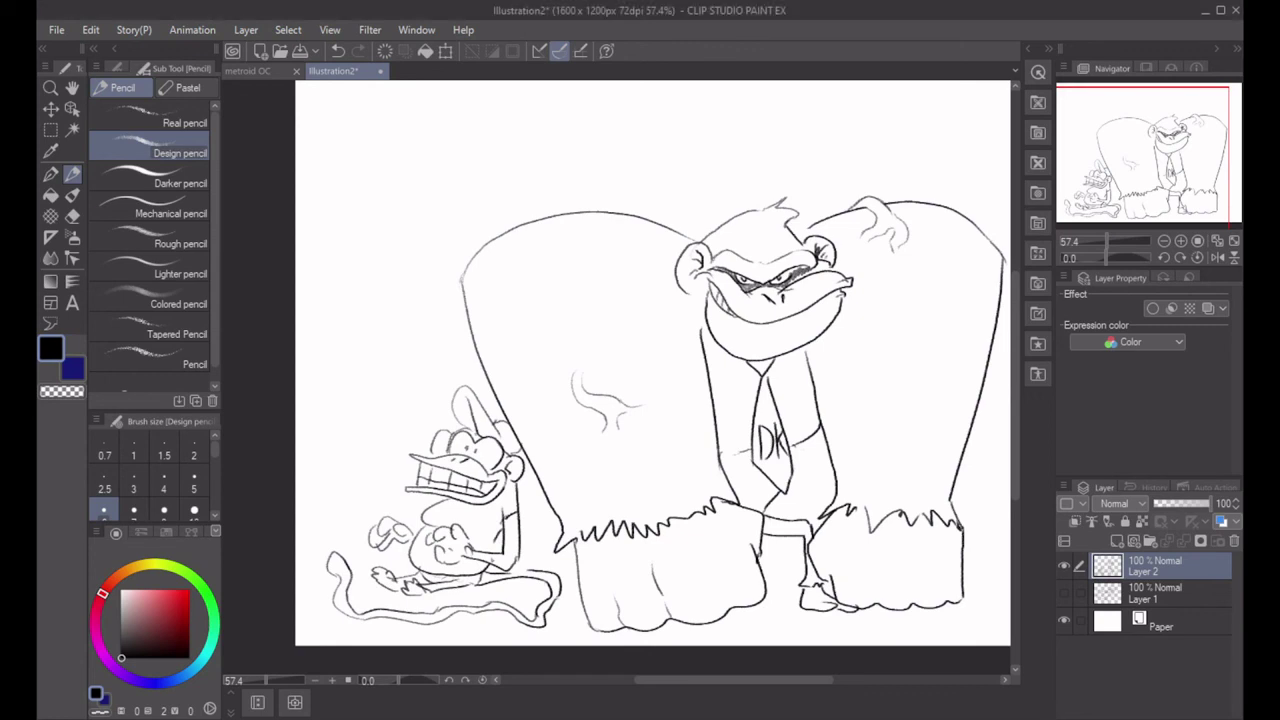
Hide Layer 2 and sketch a rounded cranium for a third character on a new raster layer.
left_click(1063, 566)
left_click(1117, 540)
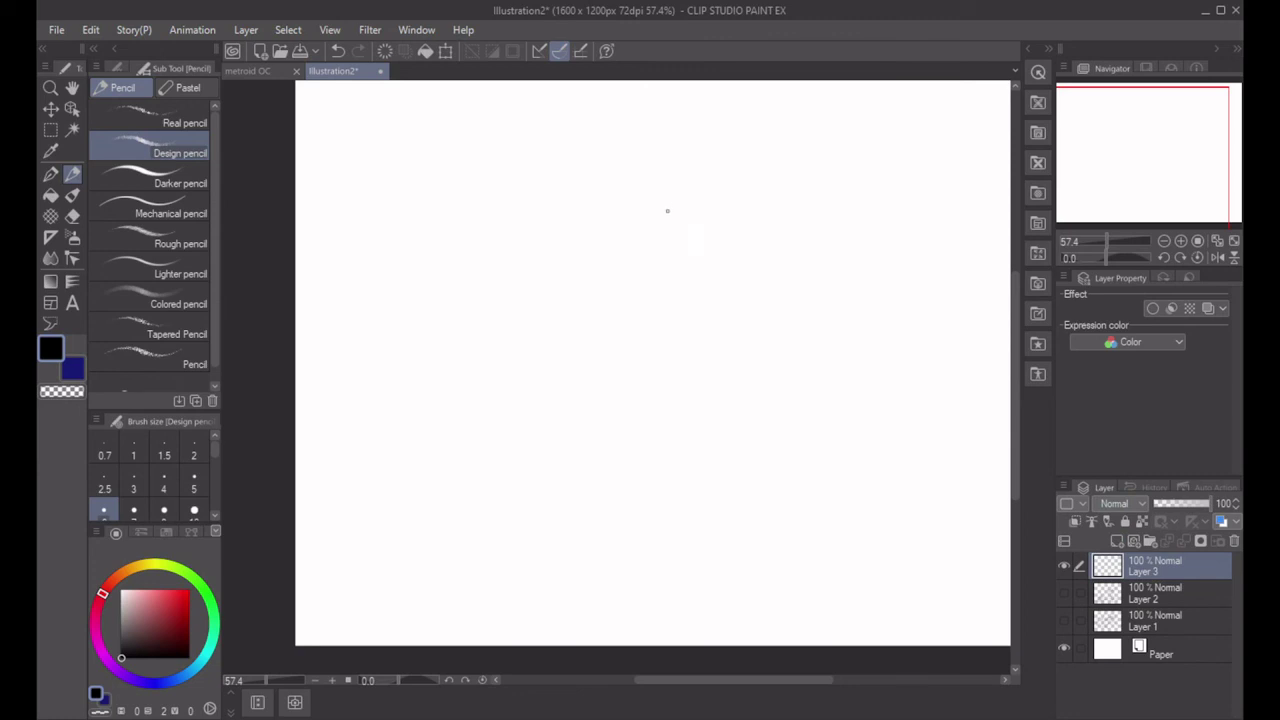
mouse_move(655, 233)
left_mouse_down()
mouse_move(671, 320)
mouse_move(702, 312)
left_mouse_up()
key("ctrl+z")
mouse_move(598, 273)
left_mouse_down()
mouse_move(627, 243)
mouse_move(726, 271)
mouse_move(642, 364)
left_mouse_up()
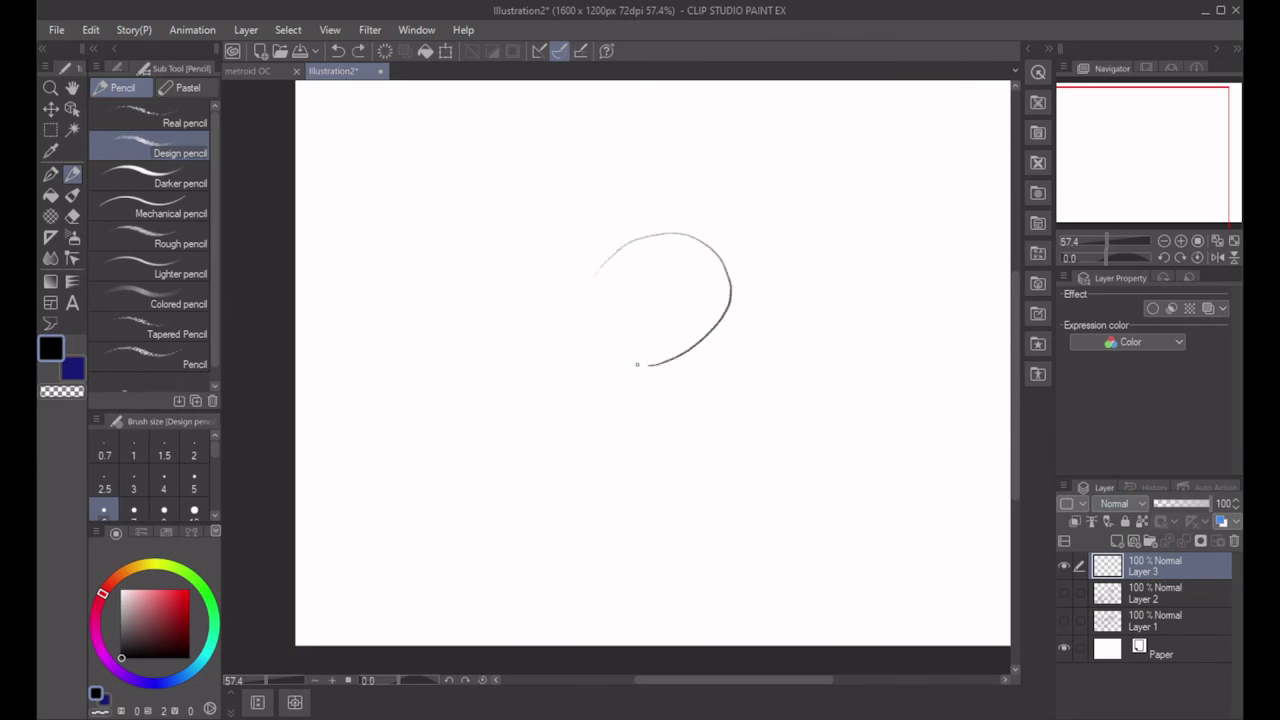
key("ctrl+z")
mouse_move(589, 306)
left_mouse_down()
mouse_move(714, 250)
mouse_move(586, 352)
left_mouse_up()
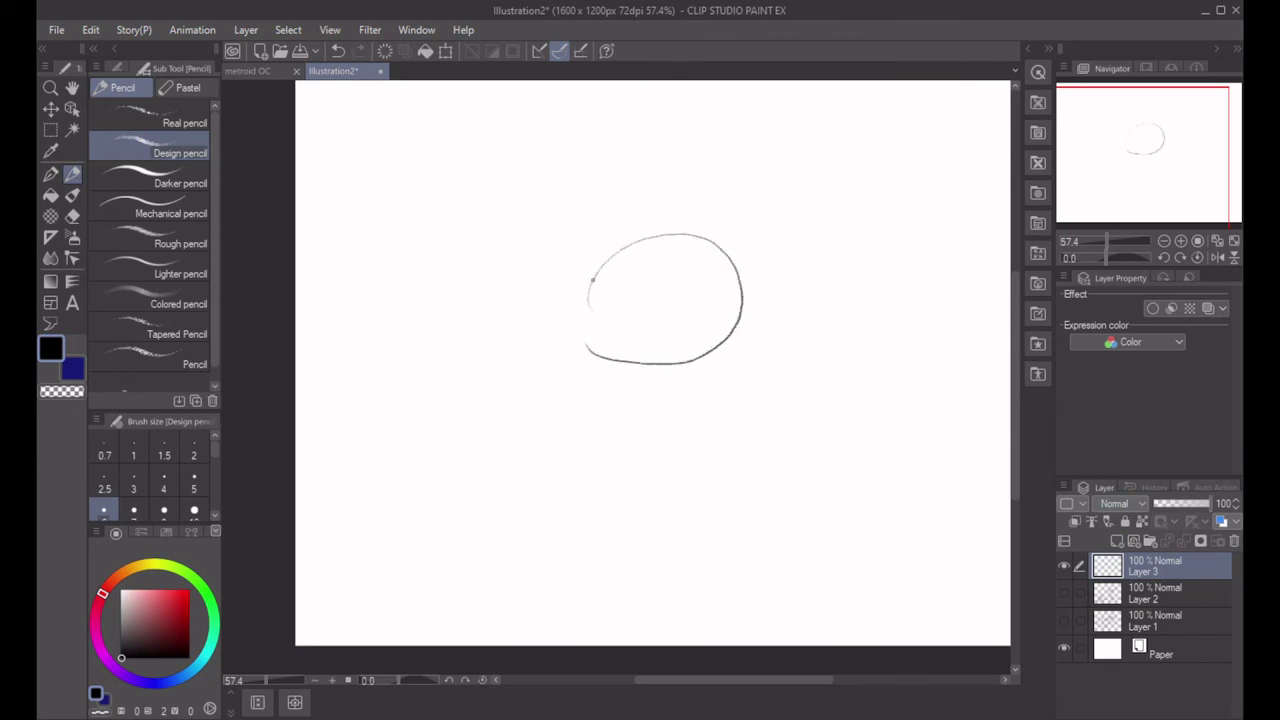
left_click_drag(592, 279, 602, 352)
Draw a long tapering muzzle below the cranium and add two small dark nostril marks.
mouse_move(589, 309)
left_mouse_down()
mouse_move(676, 386)
mouse_move(706, 341)
mouse_move(573, 339)
mouse_move(550, 405)
mouse_move(557, 452)
mouse_move(616, 448)
mouse_move(727, 331)
left_mouse_up()
key("ctrl+z")
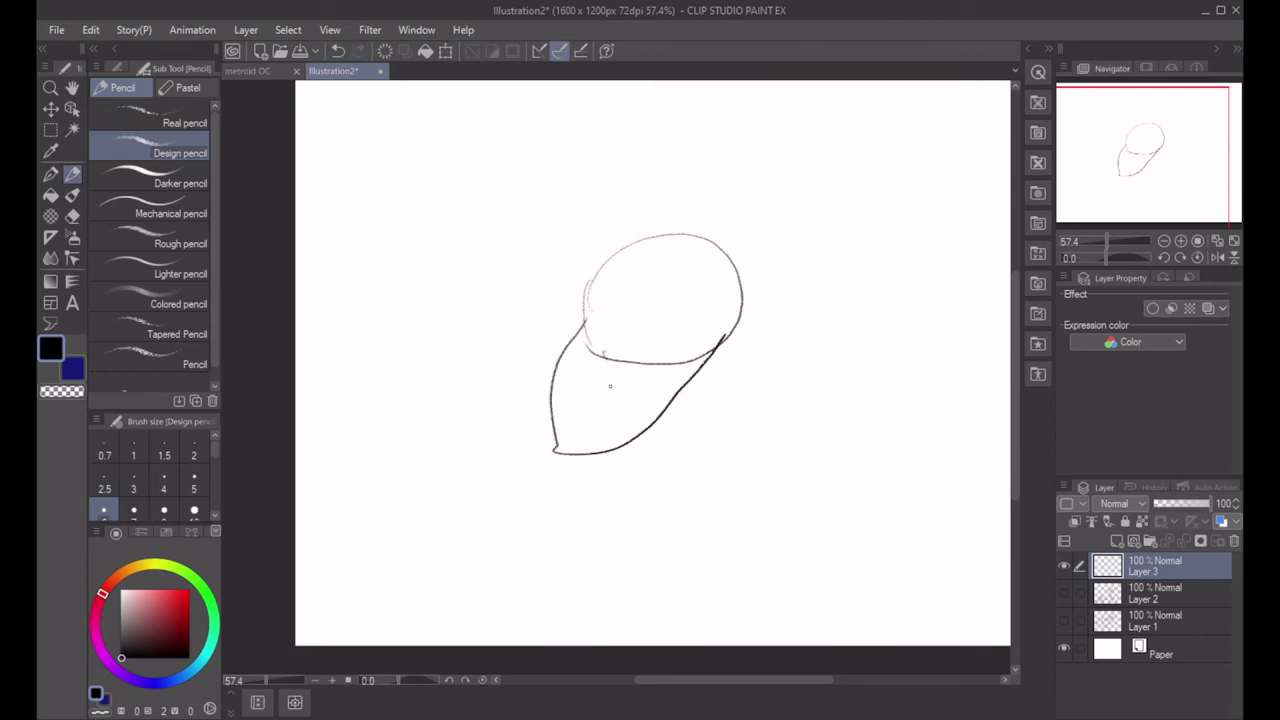
mouse_move(610, 386)
left_mouse_down()
mouse_move(600, 400)
mouse_move(612, 382)
mouse_move(568, 383)
mouse_move(609, 381)
left_mouse_up()
key("ctrl+z")
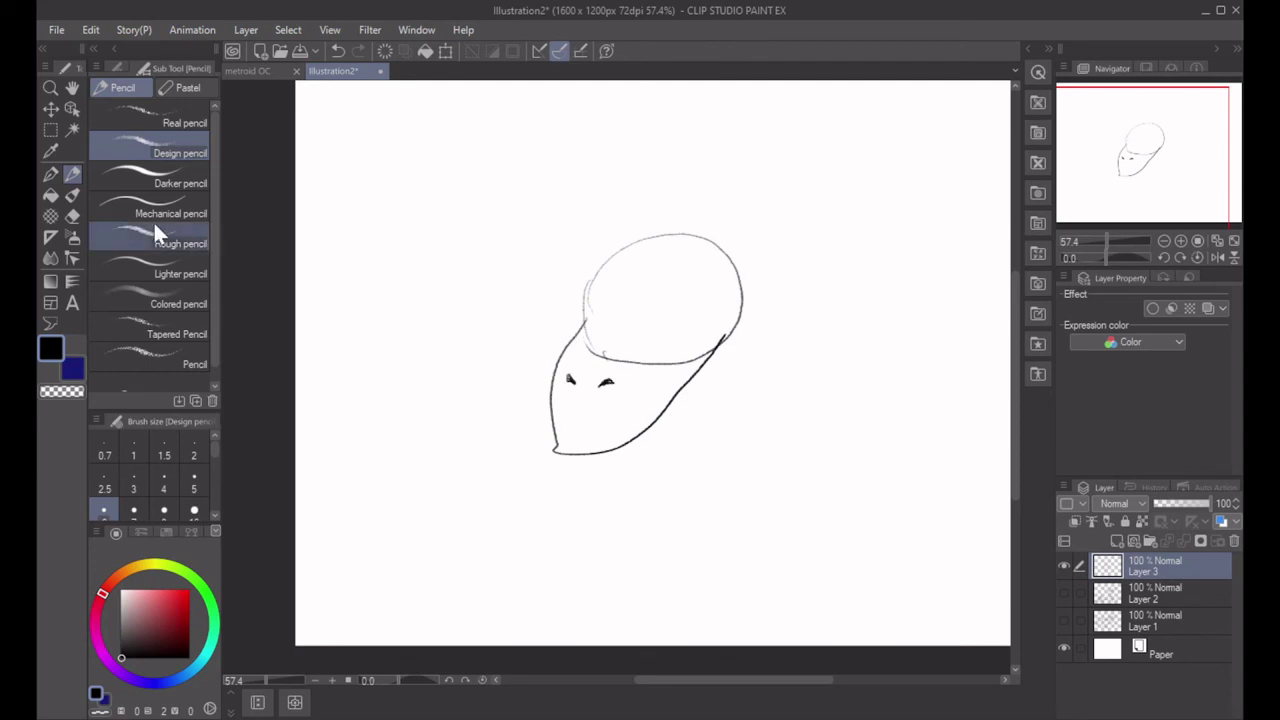
Erase the cranium's lower line where it crosses the muzzle.
left_click(72, 216)
mouse_move(591, 335)
left_mouse_down()
mouse_move(629, 354)
mouse_move(651, 346)
mouse_move(651, 360)
mouse_move(698, 337)
mouse_move(686, 351)
left_mouse_up()
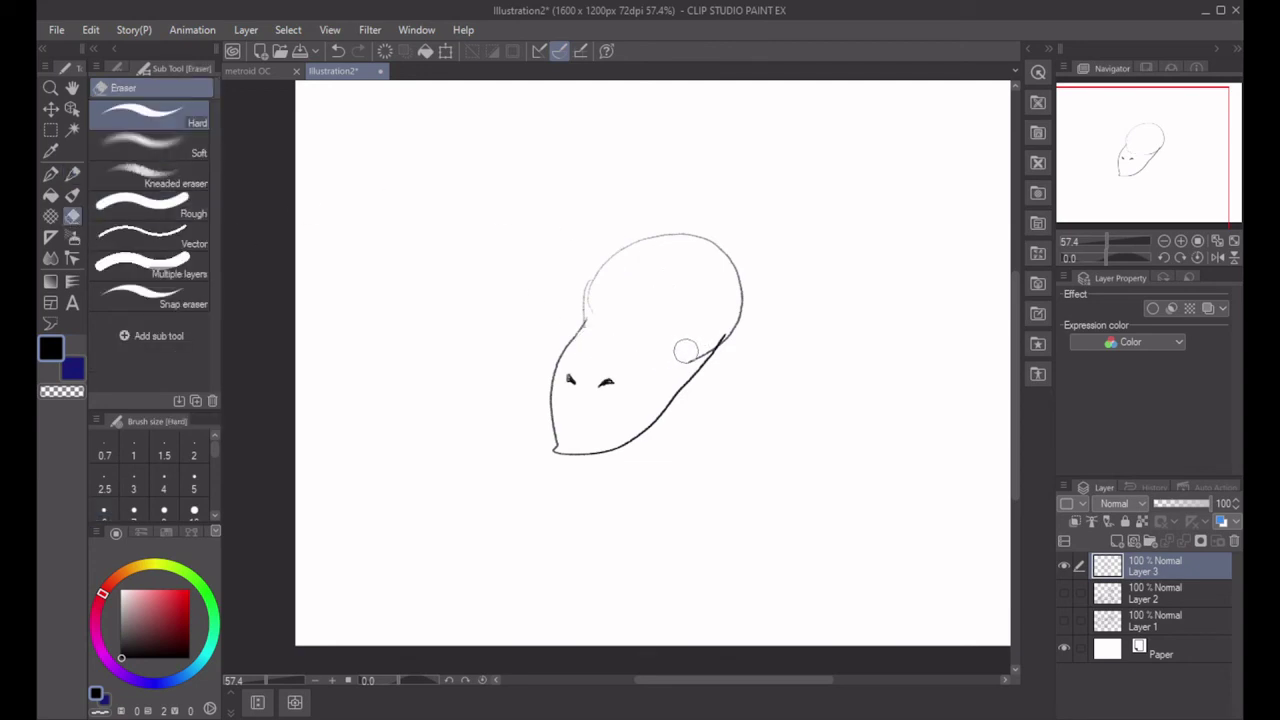
left_click(72, 172)
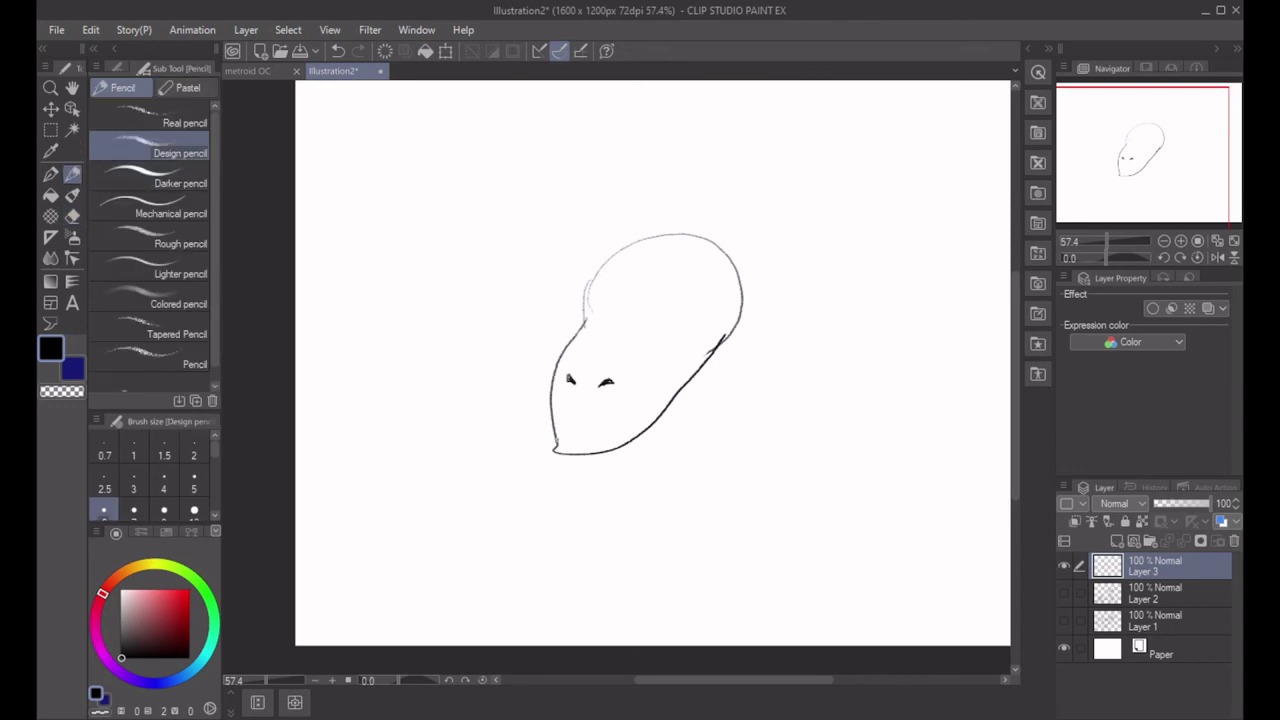
Draw a faint lip line and two small shaded, lash-like tufts below the nostrils.
left_click_drag(556, 443, 602, 443)
key("ctrl+z")
mouse_move(588, 420)
left_mouse_down()
mouse_move(622, 413)
mouse_move(563, 405)
mouse_move(543, 418)
mouse_move(607, 406)
left_mouse_up()
mouse_move(599, 415)
left_mouse_down()
mouse_move(613, 409)
mouse_move(602, 408)
left_mouse_up()
left_click_drag(587, 415, 599, 407)
Draw shaded sunglasses across the face with an arm reaching back to a round ear, and clean up overlapping lines.
mouse_move(625, 326)
left_mouse_down()
mouse_move(644, 286)
mouse_move(665, 335)
left_mouse_up()
key("ctrl+z")
mouse_move(582, 322)
left_mouse_down()
mouse_move(591, 290)
mouse_move(626, 305)
mouse_move(674, 290)
left_mouse_up()
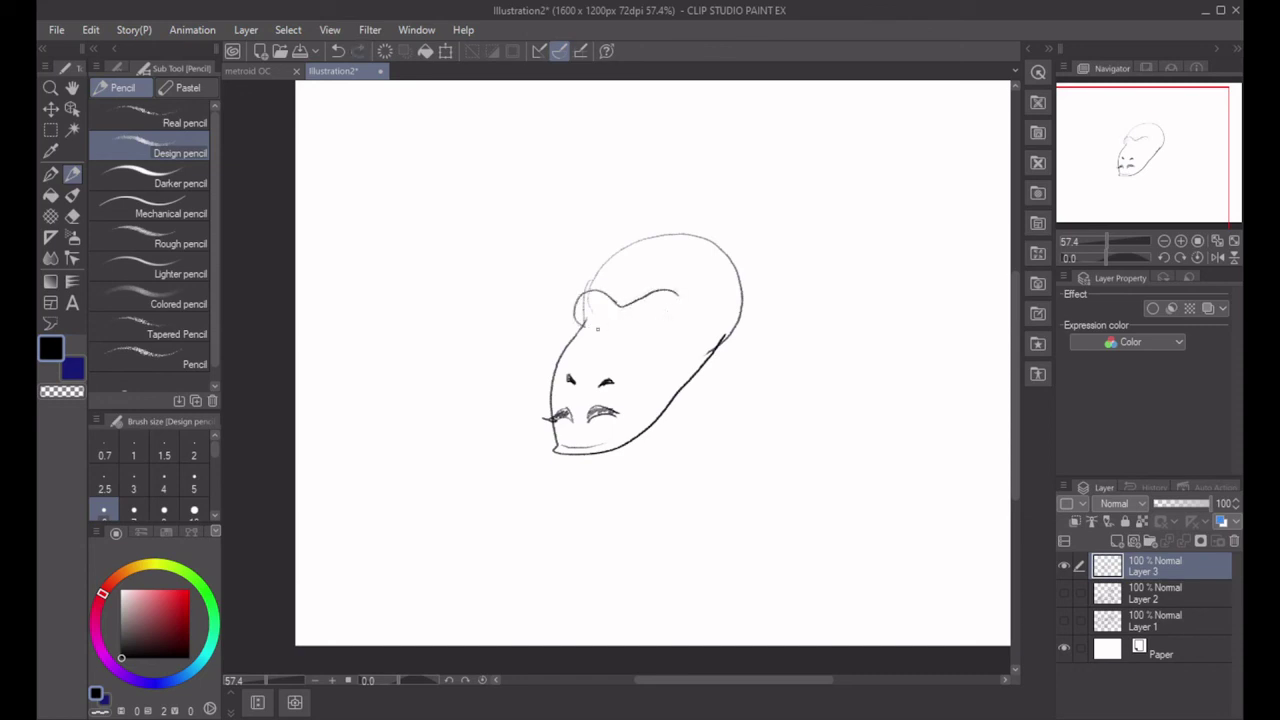
mouse_move(589, 327)
left_mouse_down()
mouse_move(676, 327)
mouse_move(686, 302)
mouse_move(760, 274)
mouse_move(728, 325)
mouse_move(772, 280)
mouse_move(722, 326)
mouse_move(745, 312)
mouse_move(732, 285)
mouse_move(746, 308)
mouse_move(733, 311)
left_mouse_up()
key("ctrl+z")
left_click(73, 214)
left_click(73, 173)
mouse_move(578, 296)
left_mouse_down()
mouse_move(588, 318)
mouse_move(596, 300)
mouse_move(606, 318)
mouse_move(686, 310)
mouse_move(668, 316)
left_mouse_up()
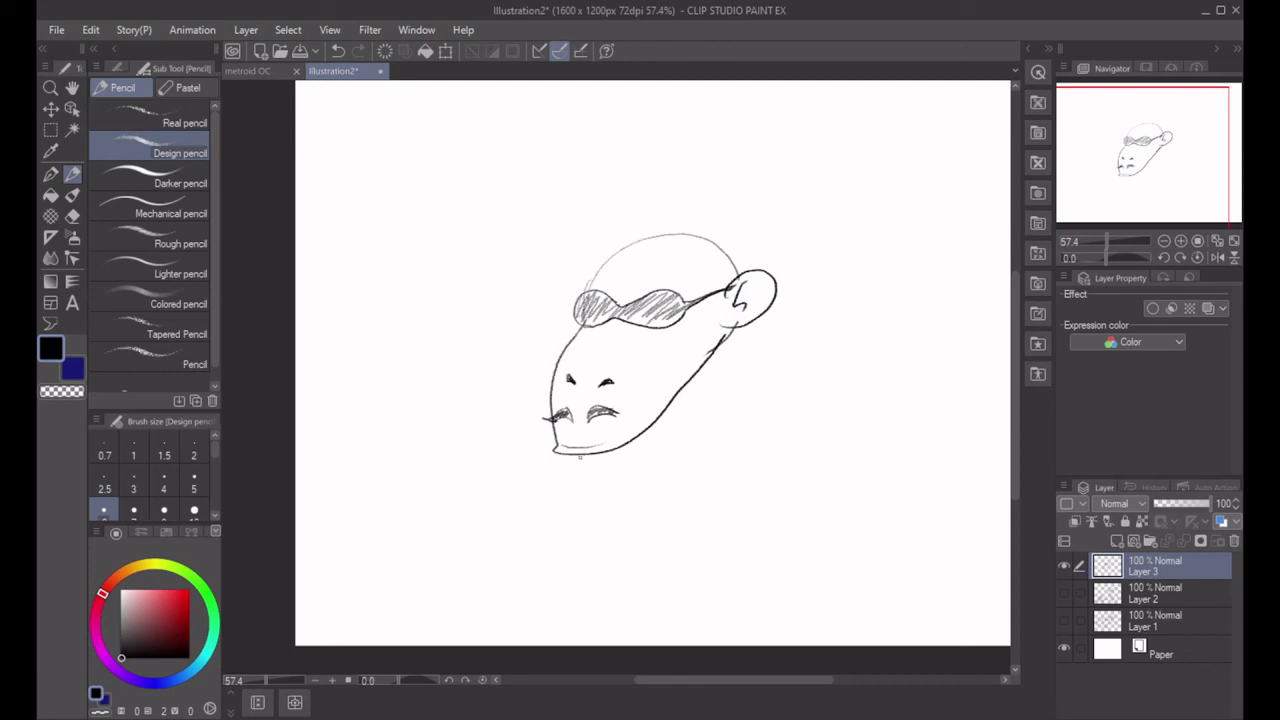
Draw hatched upper and lower lips, redraw the jaw line, and erase the old jaw stroke near the ear.
mouse_move(574, 455)
left_mouse_down()
mouse_move(568, 466)
mouse_move(630, 432)
left_mouse_up()
mouse_move(558, 455)
left_mouse_down()
mouse_move(560, 478)
mouse_move(634, 440)
mouse_move(646, 455)
mouse_move(756, 344)
left_mouse_up()
key("ctrl+z")
key("ctrl+z")
mouse_move(602, 464)
left_mouse_down()
mouse_move(724, 350)
mouse_move(692, 366)
left_mouse_up()
key("e")
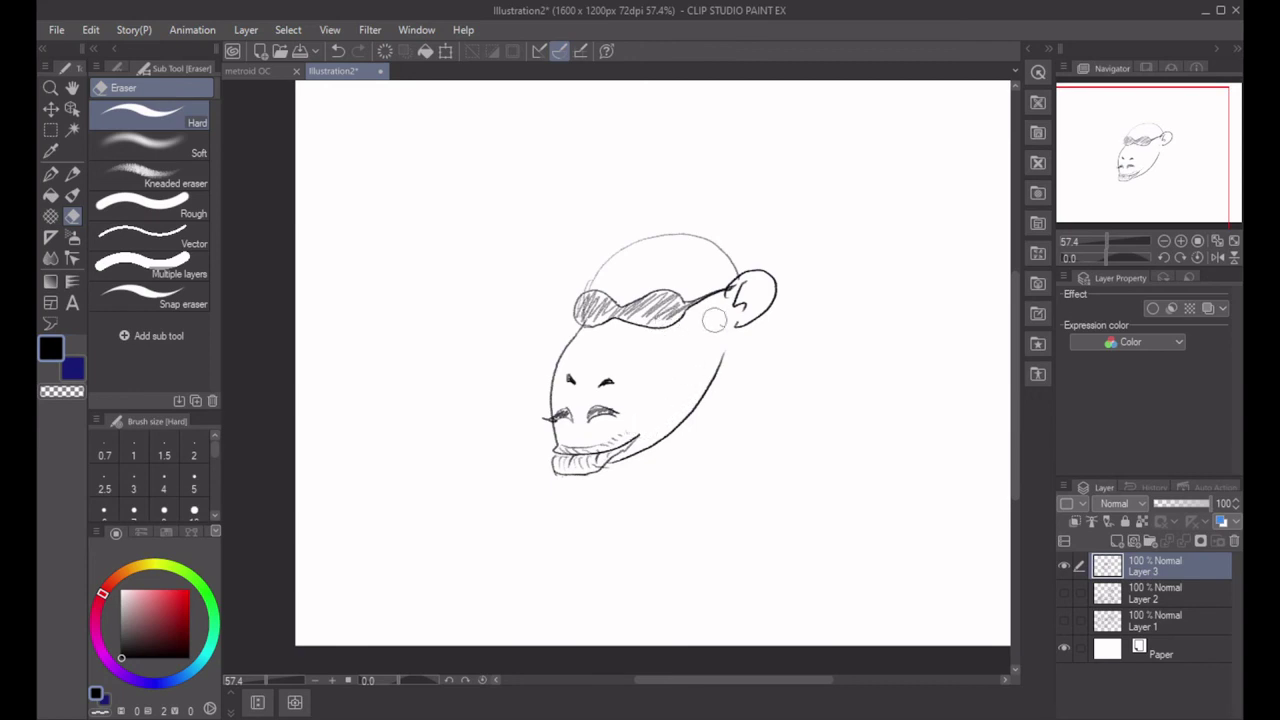
left_click(72, 173)
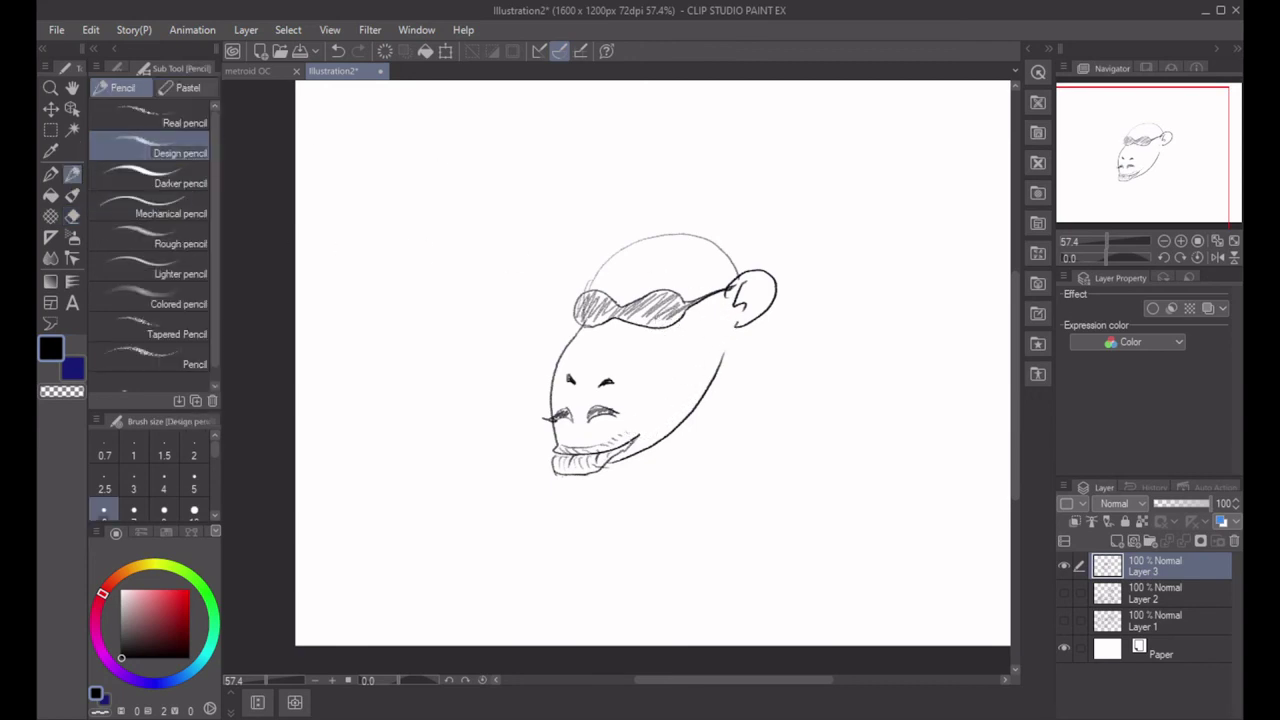
Extend the mouth into a smirk with a curled cheek crease, and add a faint line under the sunglasses.
mouse_move(636, 438)
left_mouse_down()
mouse_move(662, 412)
mouse_move(660, 424)
left_mouse_up()
key("ctrl+z")
left_click_drag(594, 456, 603, 465)
mouse_move(672, 328)
left_mouse_down()
mouse_move(716, 346)
mouse_move(690, 329)
mouse_move(711, 333)
left_mouse_up()
key("ctrl+z")
left_click_drag(596, 411, 627, 409)
key("ctrl+z")
Draw a heavy, wavy brow ridge above the sunglasses.
mouse_move(577, 294)
left_mouse_down()
mouse_move(578, 275)
mouse_move(612, 258)
mouse_move(632, 270)
mouse_move(706, 247)
left_mouse_up()
key("ctrl+z")
mouse_move(614, 268)
left_mouse_down()
mouse_move(696, 256)
mouse_move(700, 294)
mouse_move(606, 293)
mouse_move(628, 301)
mouse_move(606, 290)
mouse_move(618, 304)
mouse_move(670, 281)
left_mouse_up()
key("ctrl+z")
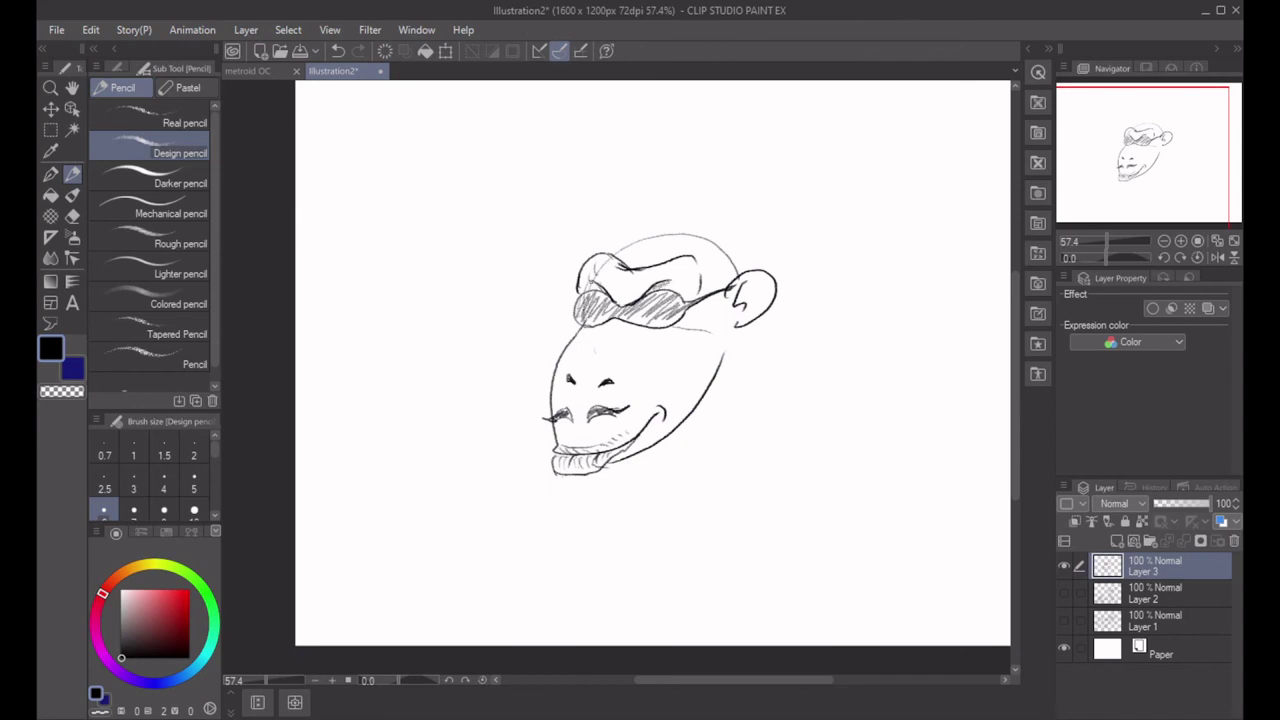
Erase the cranium line crossing the brow ridge and touch up the brow's outline.
left_click_drag(578, 285, 582, 295)
left_click(73, 215)
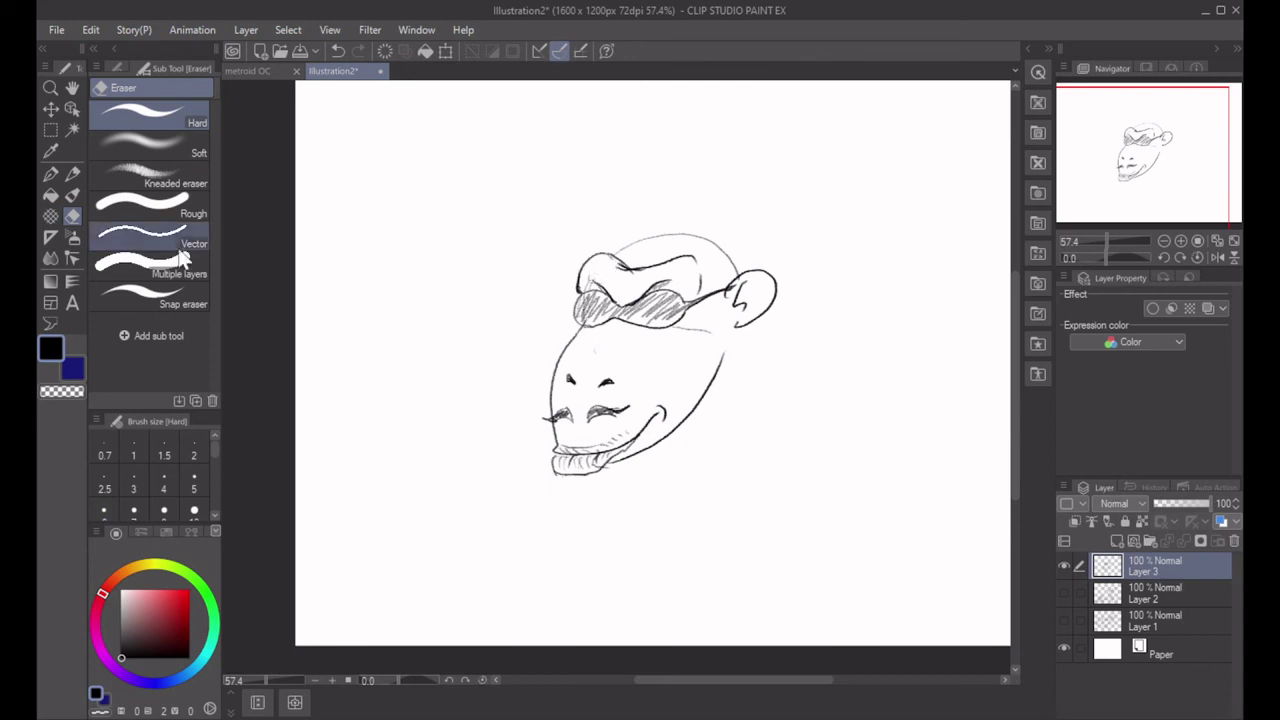
left_click(72, 173)
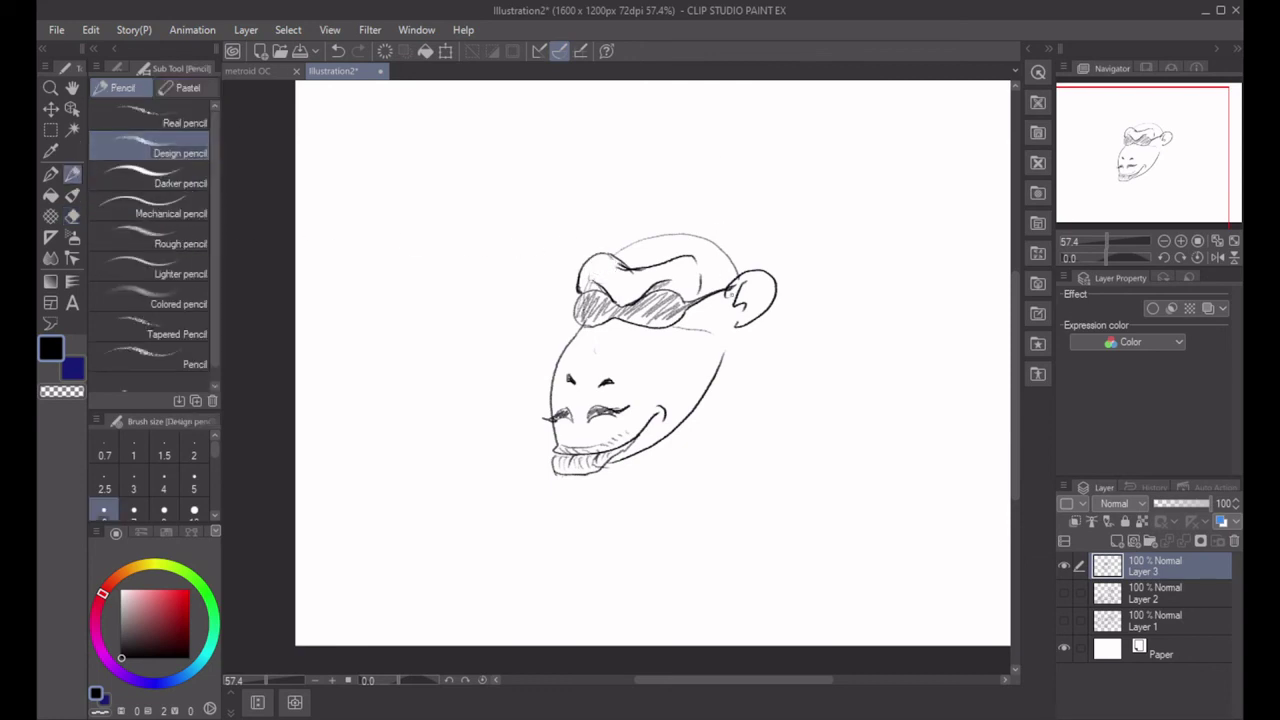
mouse_move(676, 256)
left_mouse_down()
mouse_move(706, 282)
mouse_move(698, 298)
mouse_move(708, 276)
mouse_move(689, 255)
left_mouse_up()
key("ctrl+z")
left_click_drag(604, 243, 621, 195)
key("ctrl+z")
key("ctrl+z")
Select the whole head with a rectangular selection, scale it down, reposition it near the canvas centre, and deselect.
left_click(50, 129)
left_click_drag(366, 144, 881, 545)
left_click(690, 574)
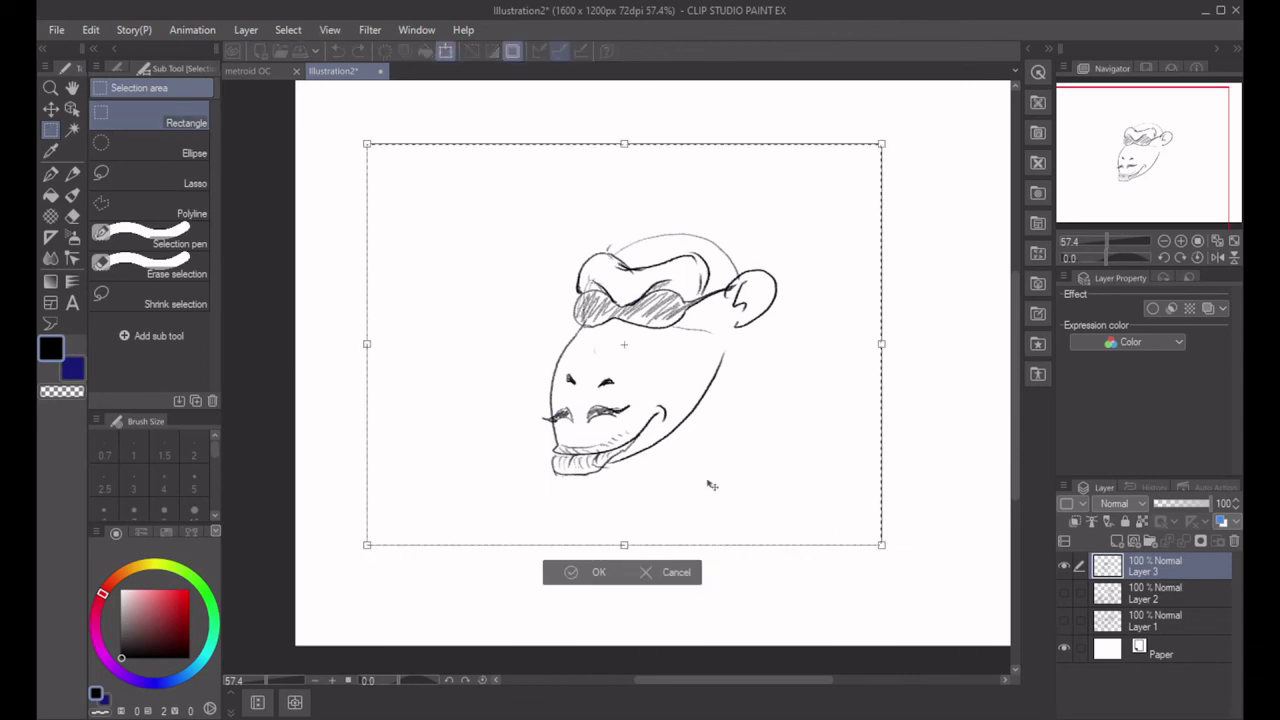
left_click_drag(881, 145, 717, 297)
left_click_drag(631, 437, 654, 425)
left_click(558, 545)
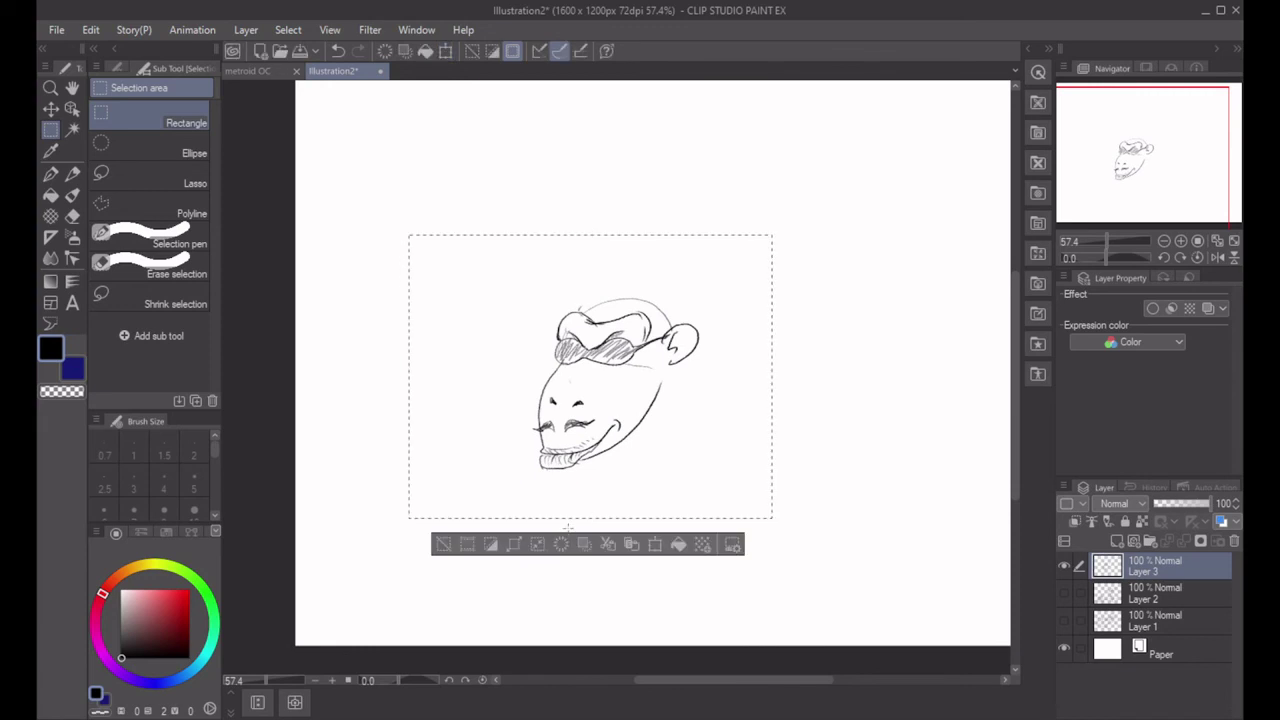
key("ctrl+d")
key("p")
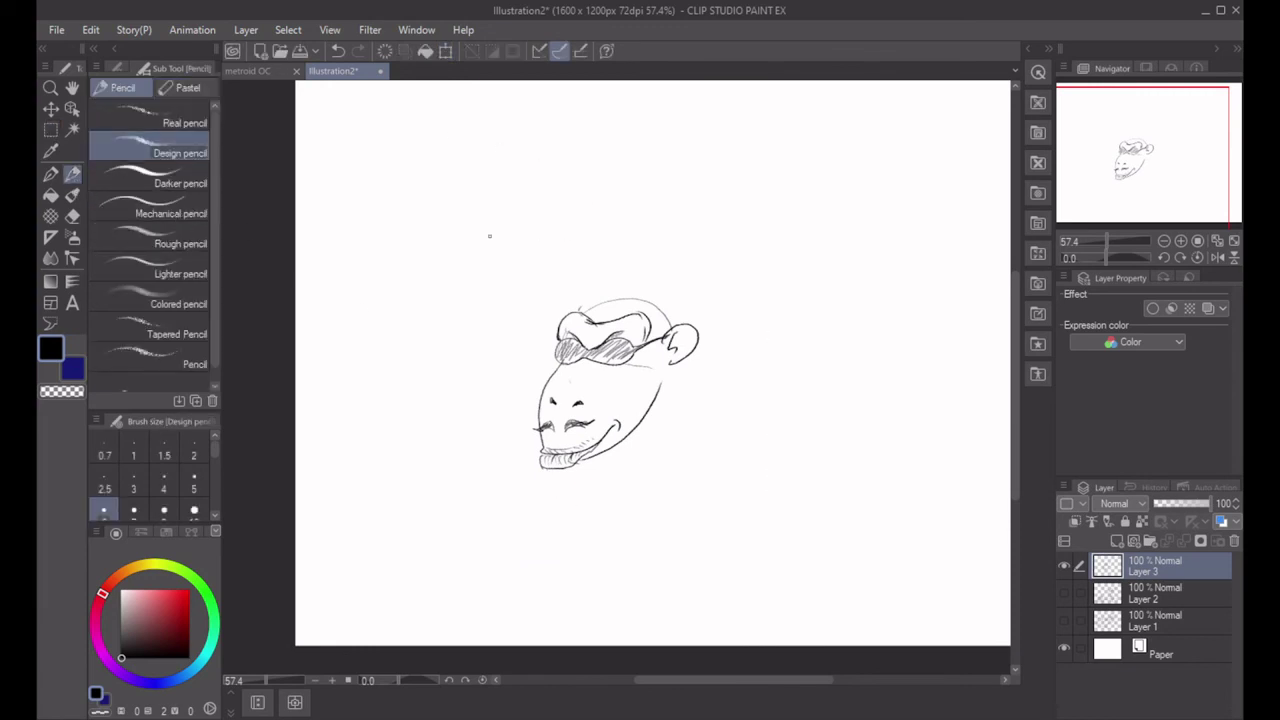
Erase the curled cheek crease and redraw the smirk as a longer line rising toward the sunglasses.
left_click(72, 216)
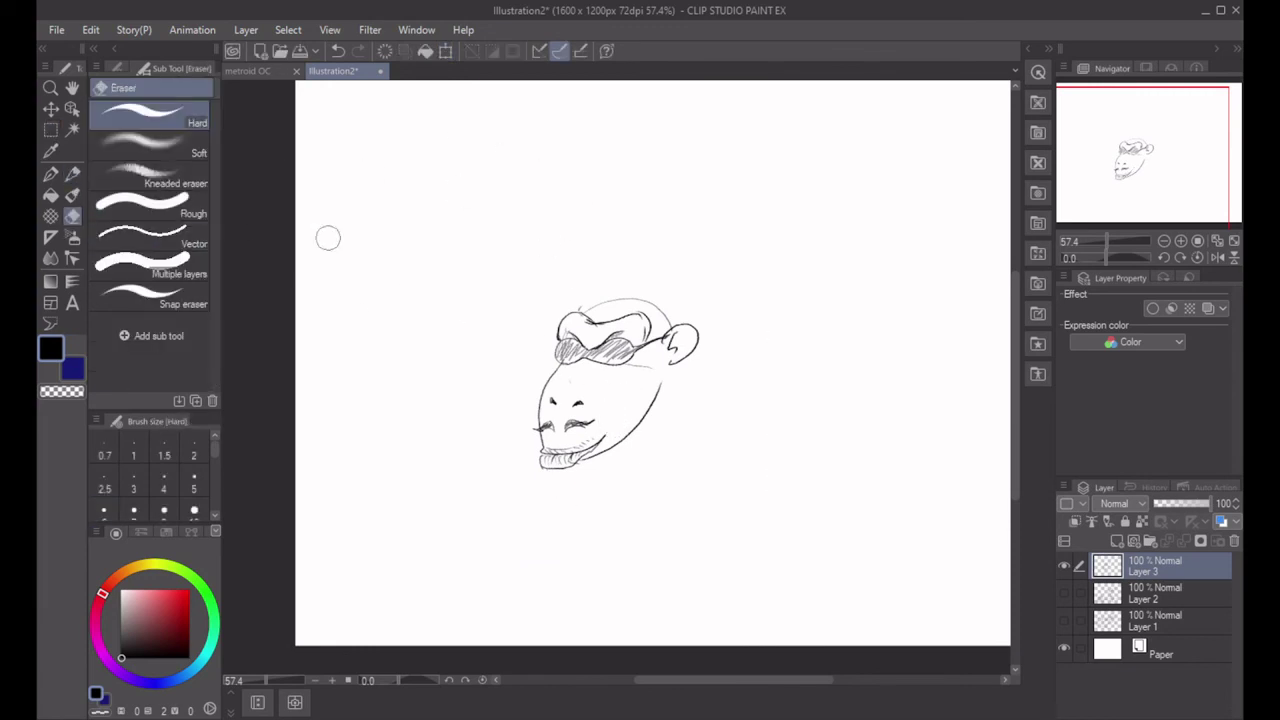
left_click(72, 174)
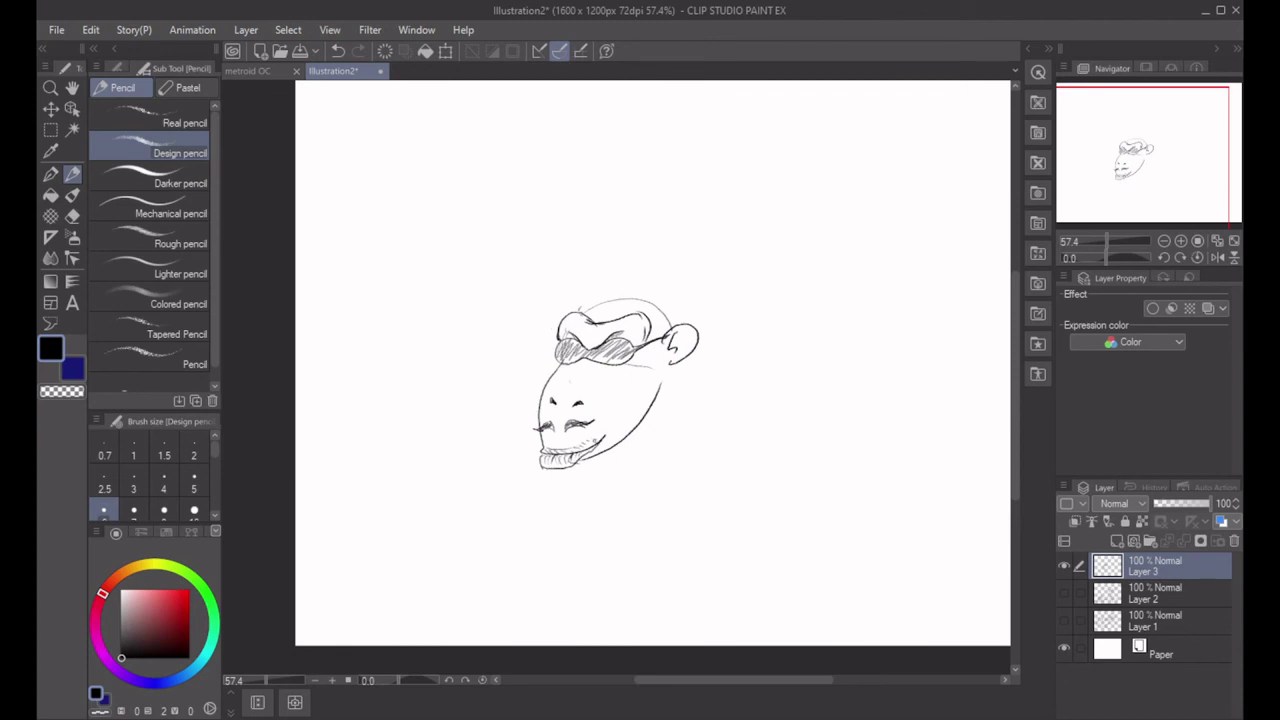
left_click_drag(598, 444, 638, 380)
key("ctrl+z")
mouse_move(600, 440)
left_mouse_down()
mouse_move(642, 366)
mouse_move(648, 382)
left_mouse_up()
key("ctrl+z")
key("ctrl+z")
mouse_move(598, 444)
left_mouse_down()
mouse_move(638, 370)
mouse_move(643, 385)
mouse_move(634, 360)
mouse_move(648, 365)
mouse_move(614, 367)
left_mouse_up()
key("ctrl+z")
key("ctrl+z")
key("c")
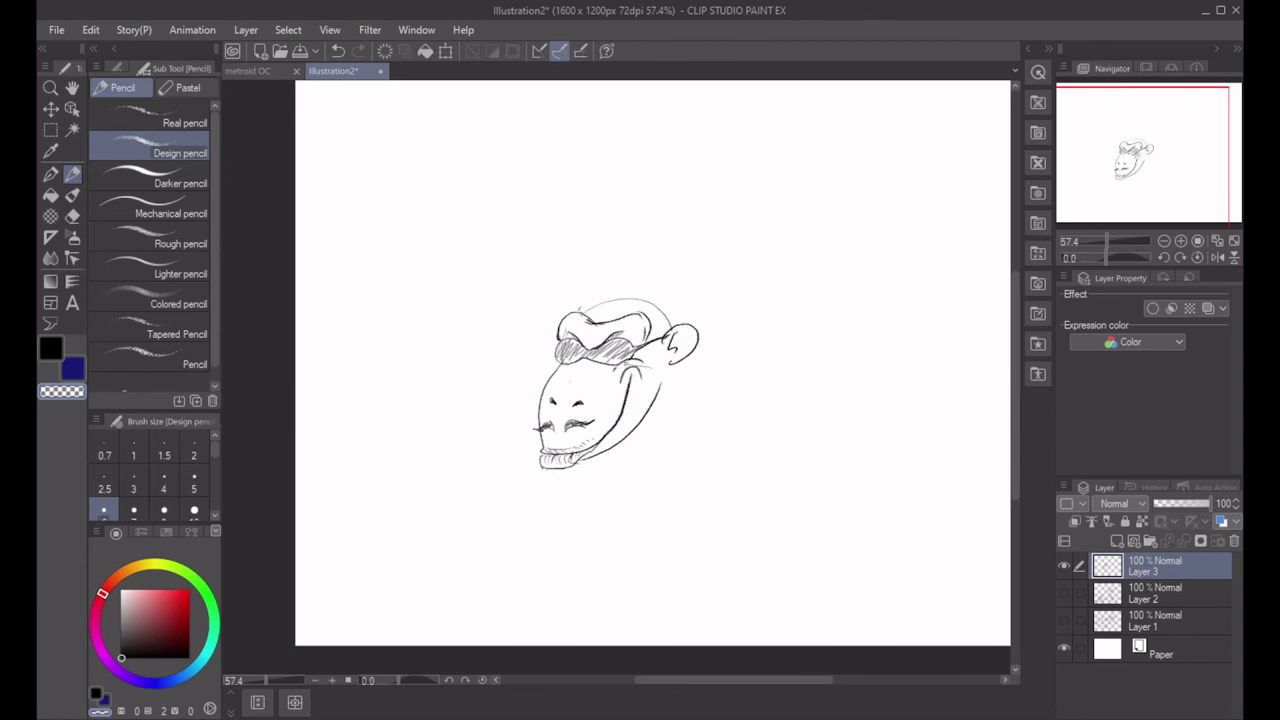
key("c")
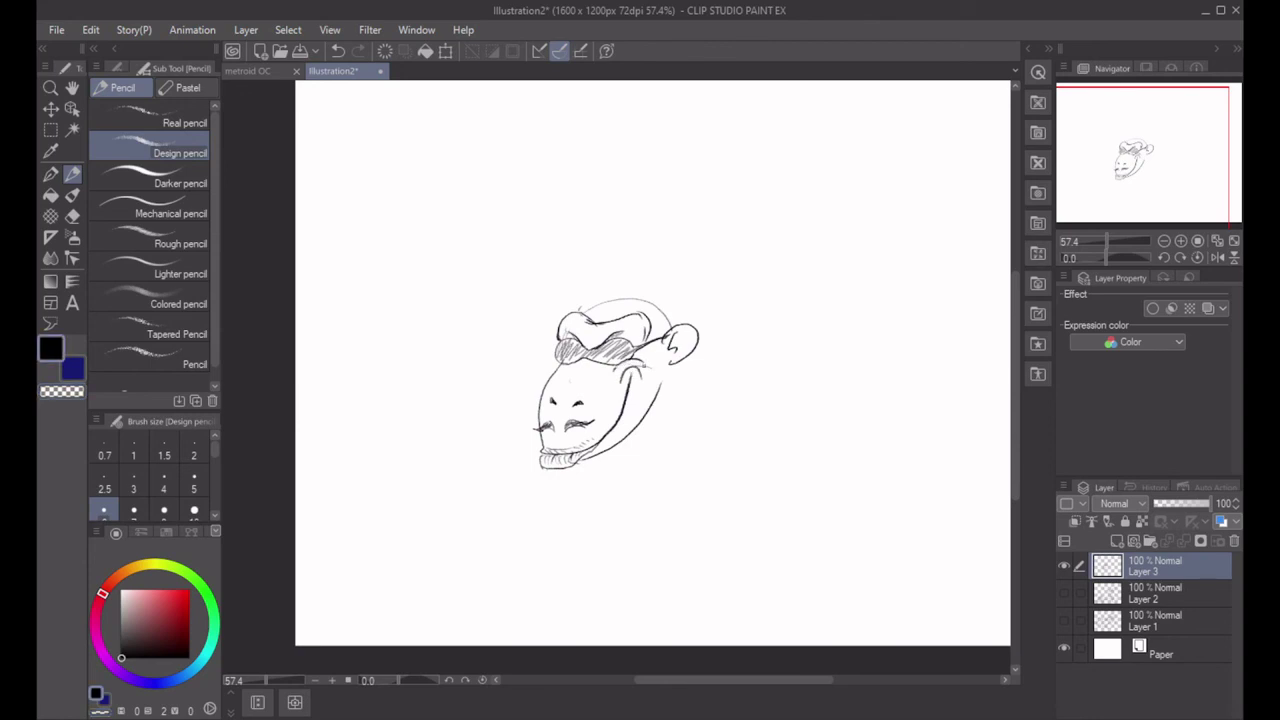
Erase the excess strokes around the upper end of the smirk line.
left_click(72, 216)
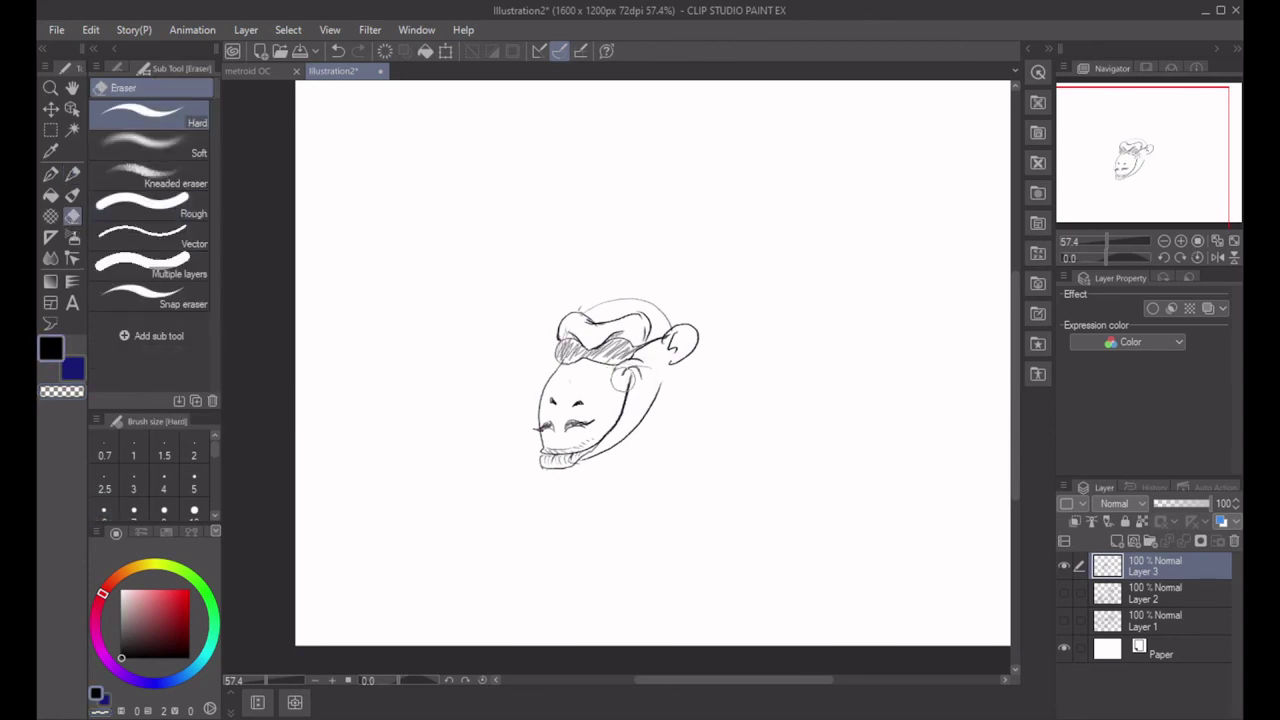
left_click_drag(623, 378, 669, 379)
left_click(72, 174)
key("ctrl+z")
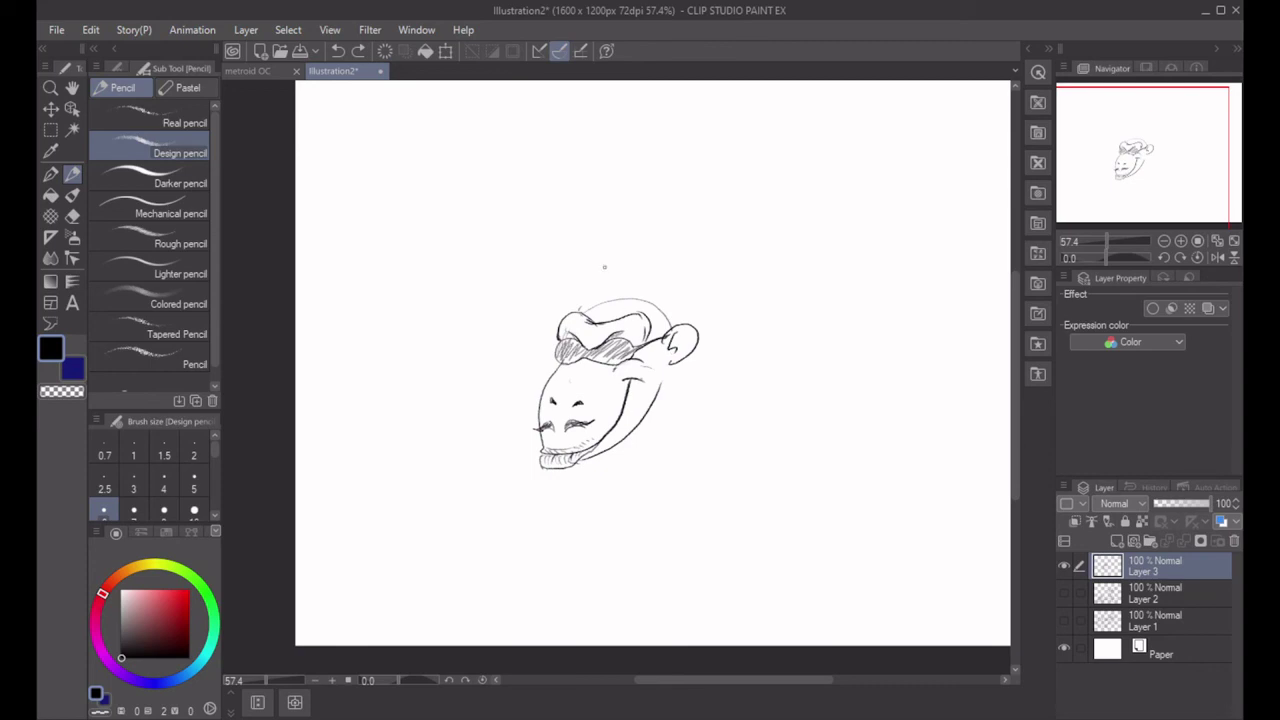
Draw the outline of a towering pompadour that flares upward from the forehead to the canvas's upper edge.
left_click_drag(583, 308, 578, 260)
key("ctrl+z")
mouse_move(582, 309)
left_mouse_down()
mouse_move(637, 310)
mouse_move(578, 273)
mouse_move(522, 153)
mouse_move(578, 300)
mouse_move(490, 132)
mouse_move(505, 80)
mouse_move(680, 116)
mouse_move(660, 306)
left_mouse_up()
key("ctrl+z")
key("ctrl+z")
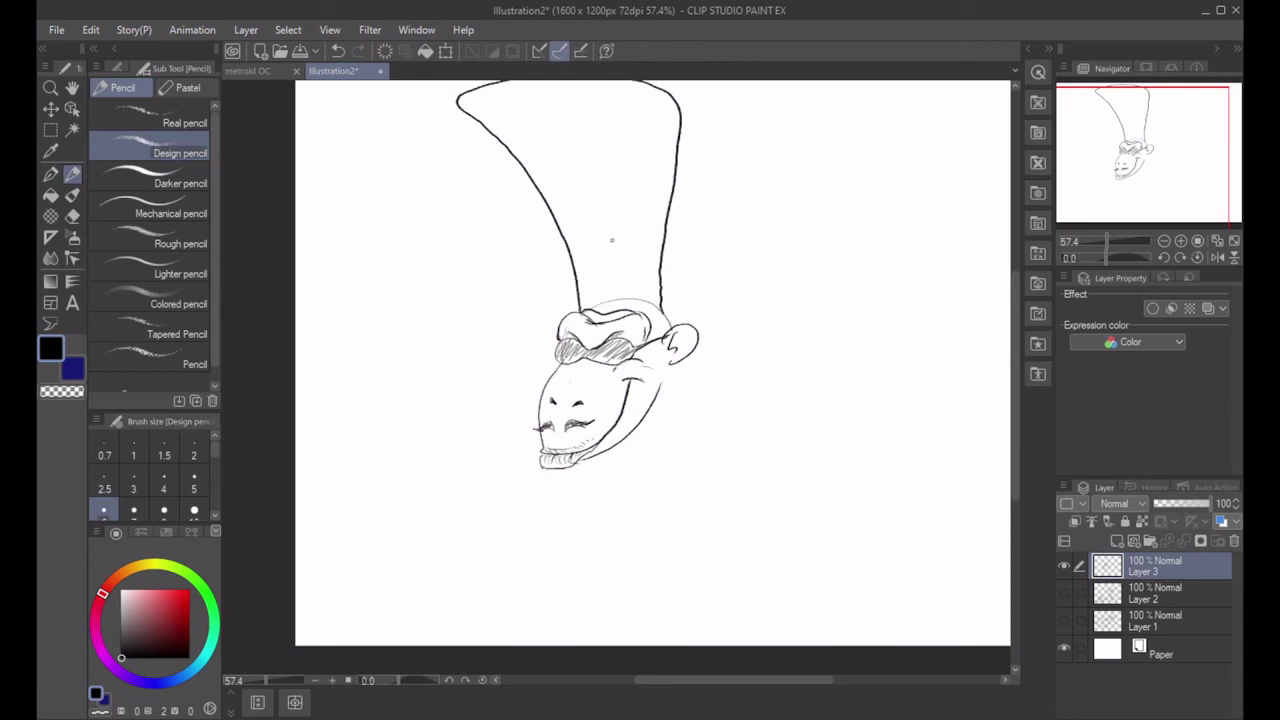
Draw the hairline and a sideburn beside the ear, and fill the pompadour with solid black.
left_click_drag(631, 310, 664, 349)
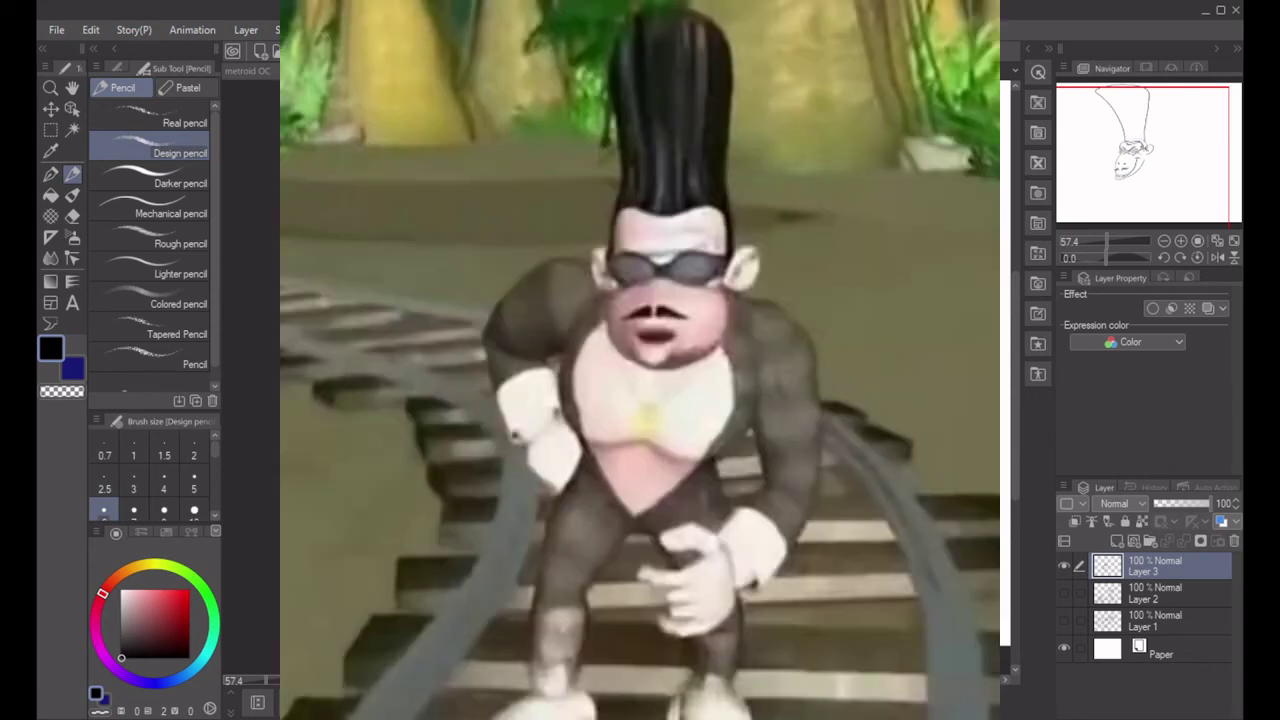
left_click_drag(598, 310, 591, 272)
key("ctrl+z")
key("ctrl+z")
key("ctrl+z")
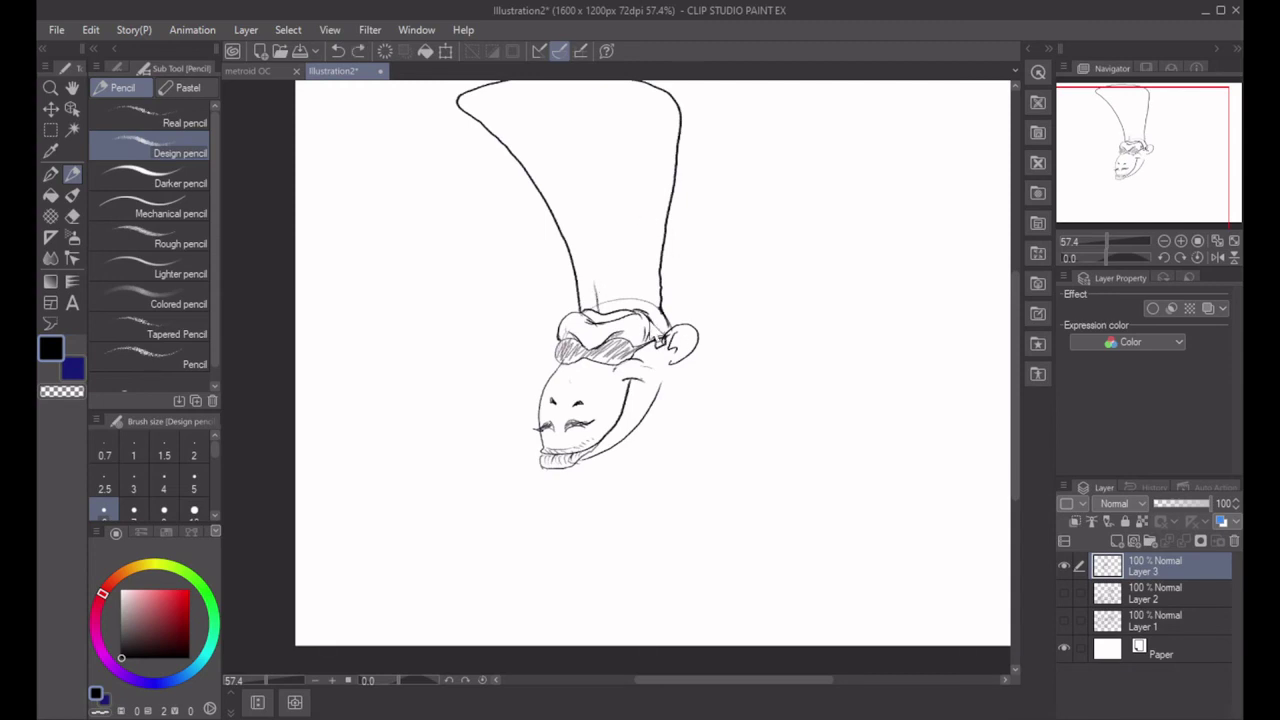
mouse_move(647, 313)
left_mouse_down()
mouse_move(656, 346)
mouse_move(662, 303)
left_mouse_up()
left_click(50, 195)
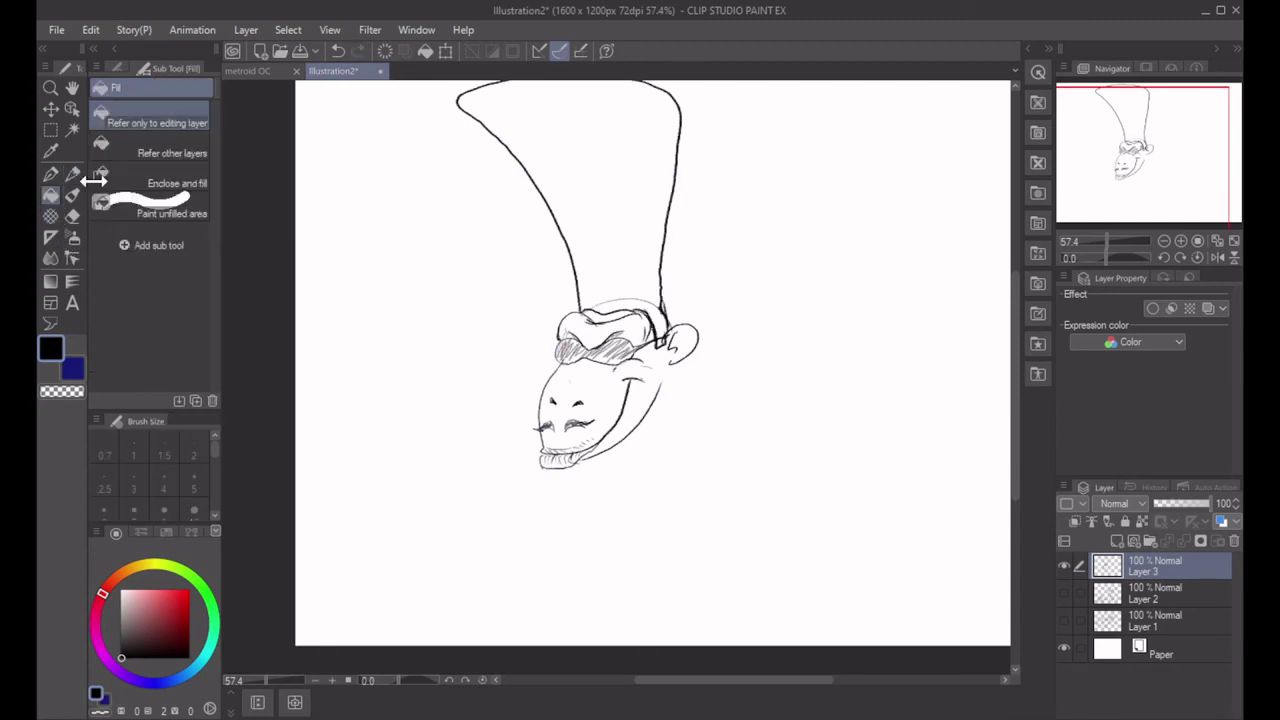
left_click(614, 190)
Paint long white G-pen highlight strands along the front edge of the black pompadour.
left_click(52, 174)
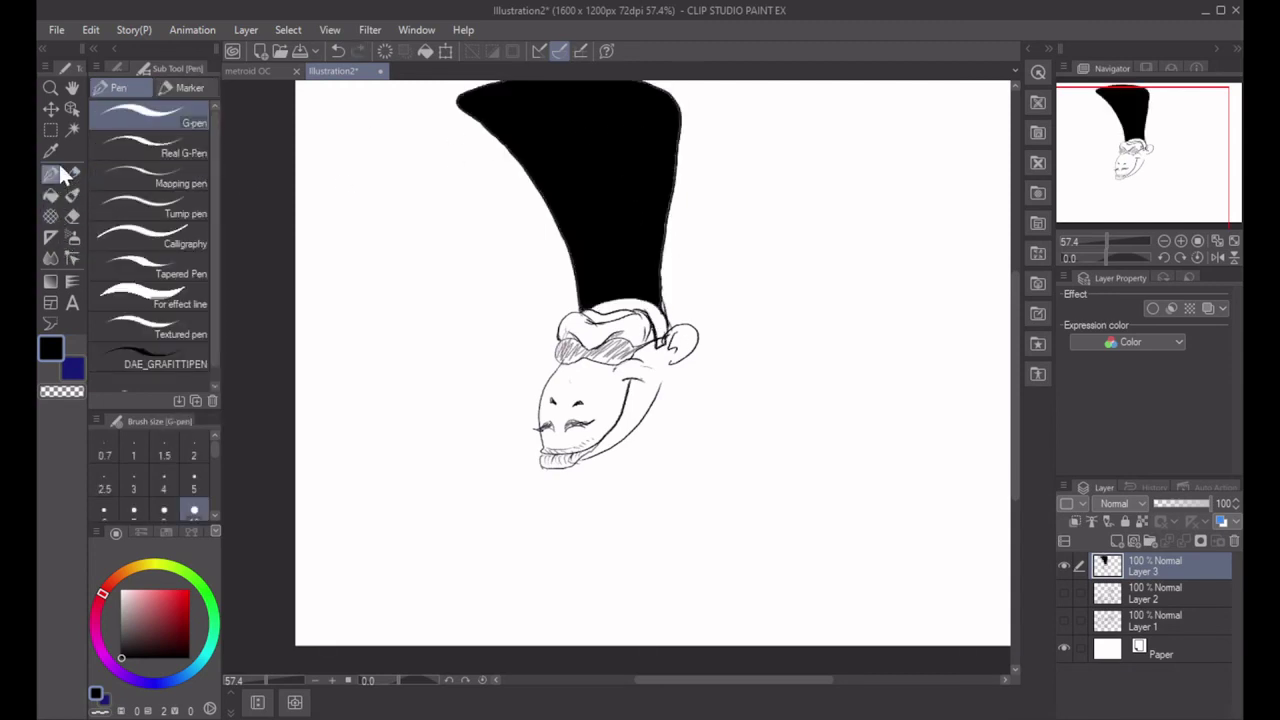
left_click(121, 591)
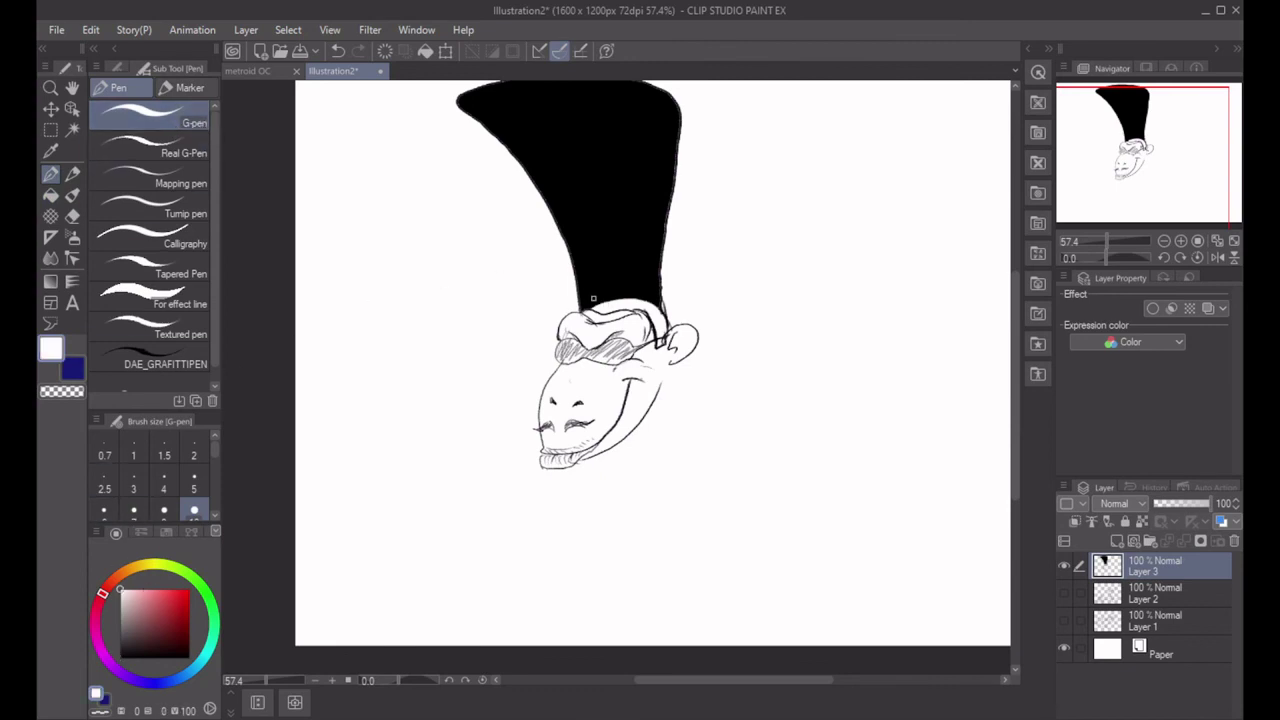
left_click_drag(594, 299, 549, 134)
key("ctrl+z")
left_click_drag(599, 297, 515, 107)
mouse_move(600, 297)
left_mouse_down()
mouse_move(563, 197)
mouse_move(593, 283)
mouse_move(594, 261)
mouse_move(581, 292)
mouse_move(540, 156)
left_mouse_up()
mouse_move(598, 270)
left_mouse_down()
mouse_move(529, 102)
mouse_move(576, 232)
left_mouse_up()
key("ctrl+z")
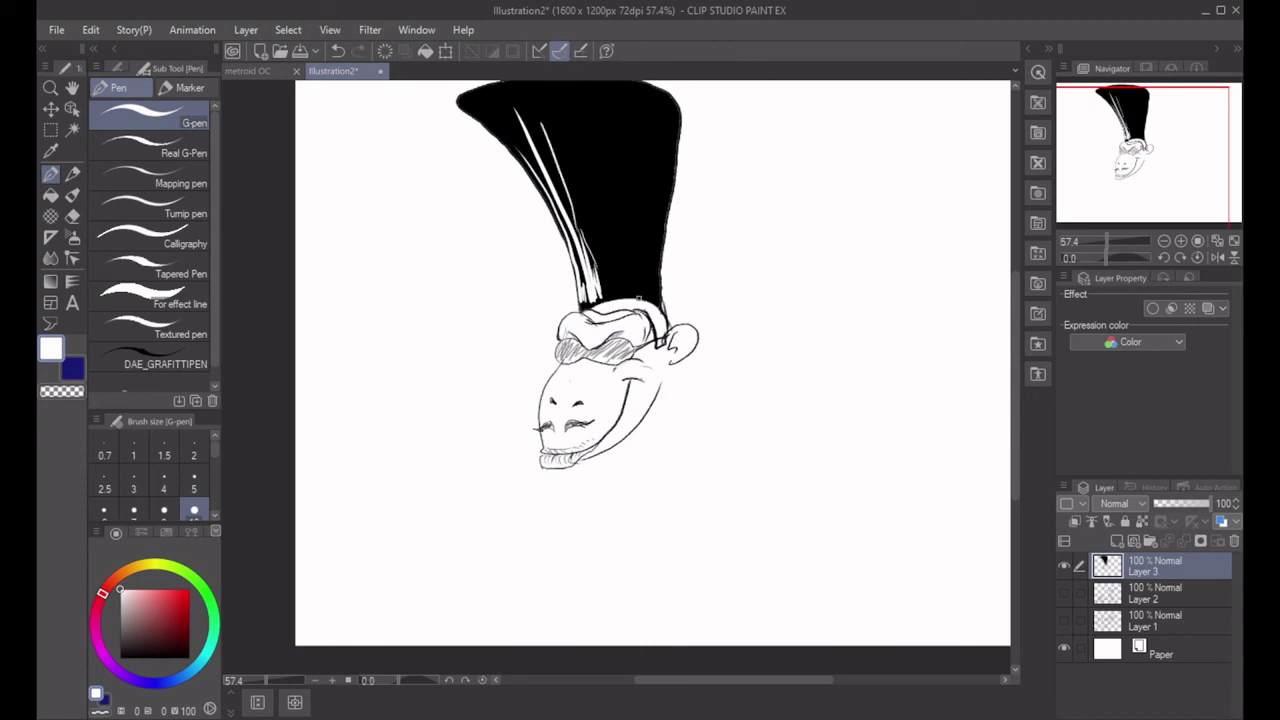
Add more white highlight streaks through the middle of the pompadour, building a jagged shine.
mouse_move(622, 282)
left_mouse_down()
mouse_move(596, 162)
mouse_move(580, 208)
left_mouse_up()
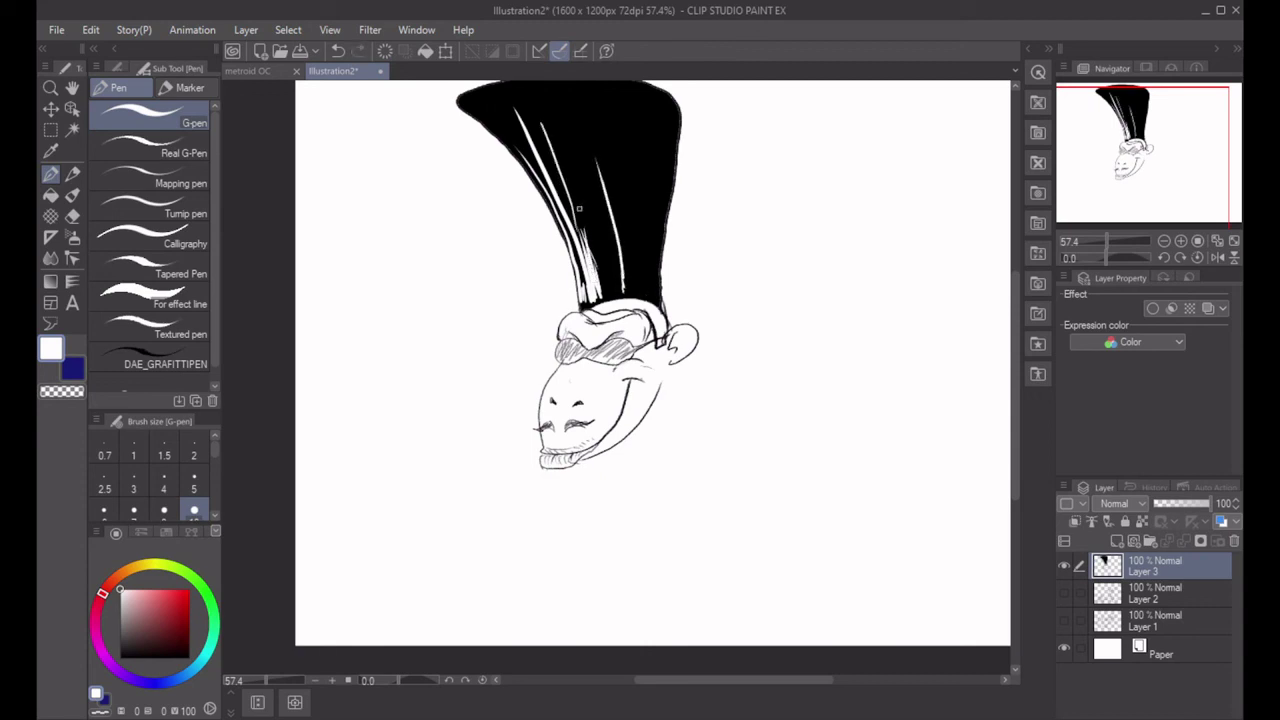
left_click_drag(600, 286, 578, 216)
left_click_drag(565, 152, 590, 232)
left_click_drag(577, 184, 600, 268)
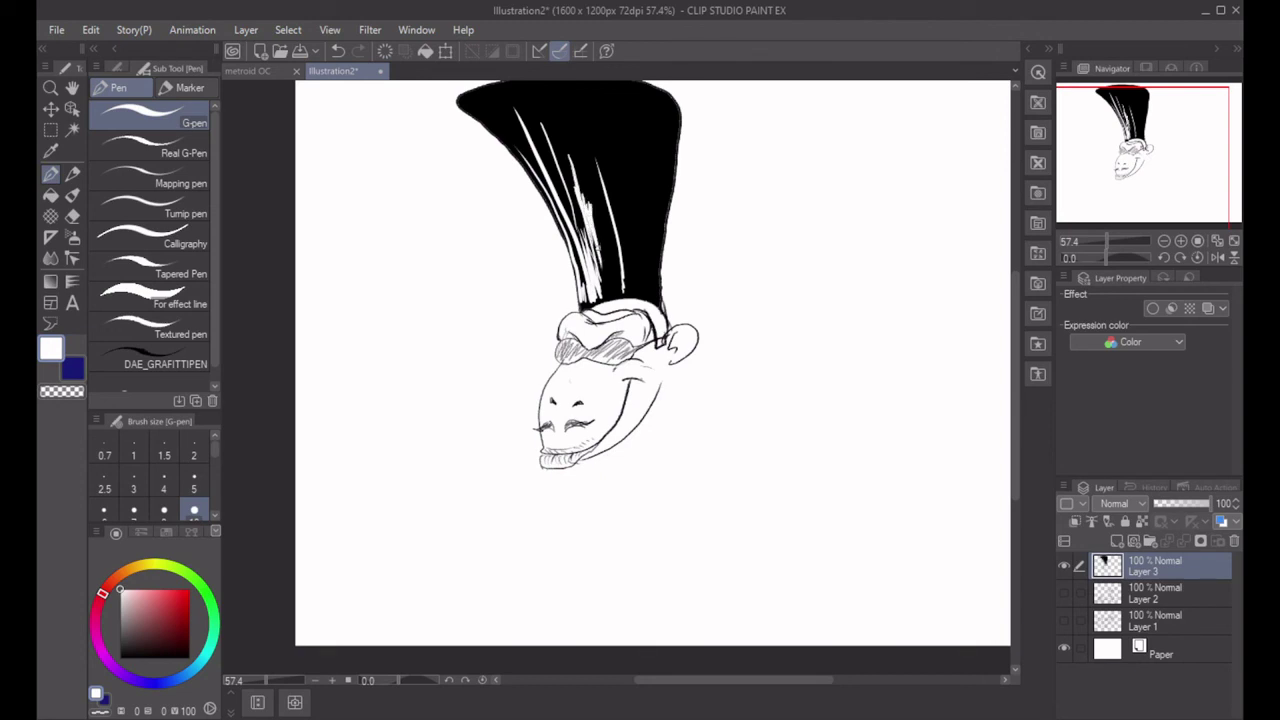
left_click_drag(596, 220, 604, 254)
mouse_move(602, 192)
left_mouse_down()
mouse_move(608, 252)
mouse_move(620, 232)
left_mouse_up()
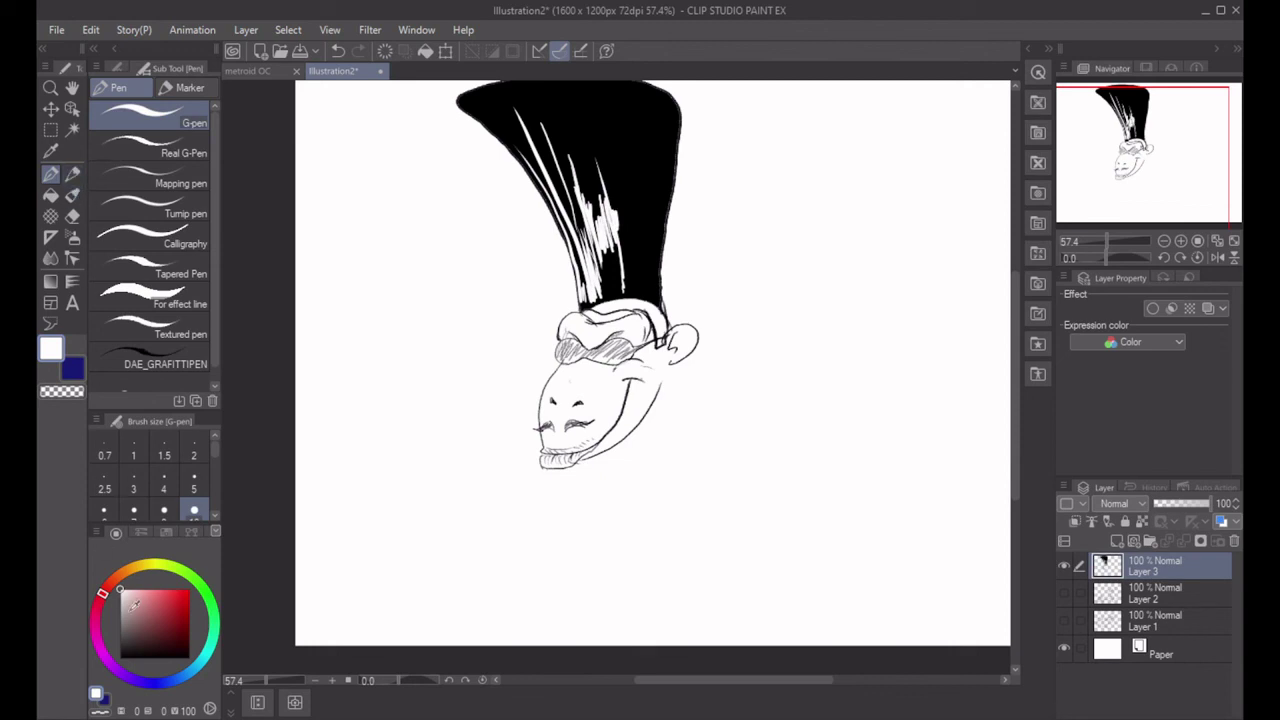
Sketch the broad near shoulder and the curved far shoulder in black with the Design pencil.
left_click_drag(133, 606, 119, 657)
left_click(72, 174)
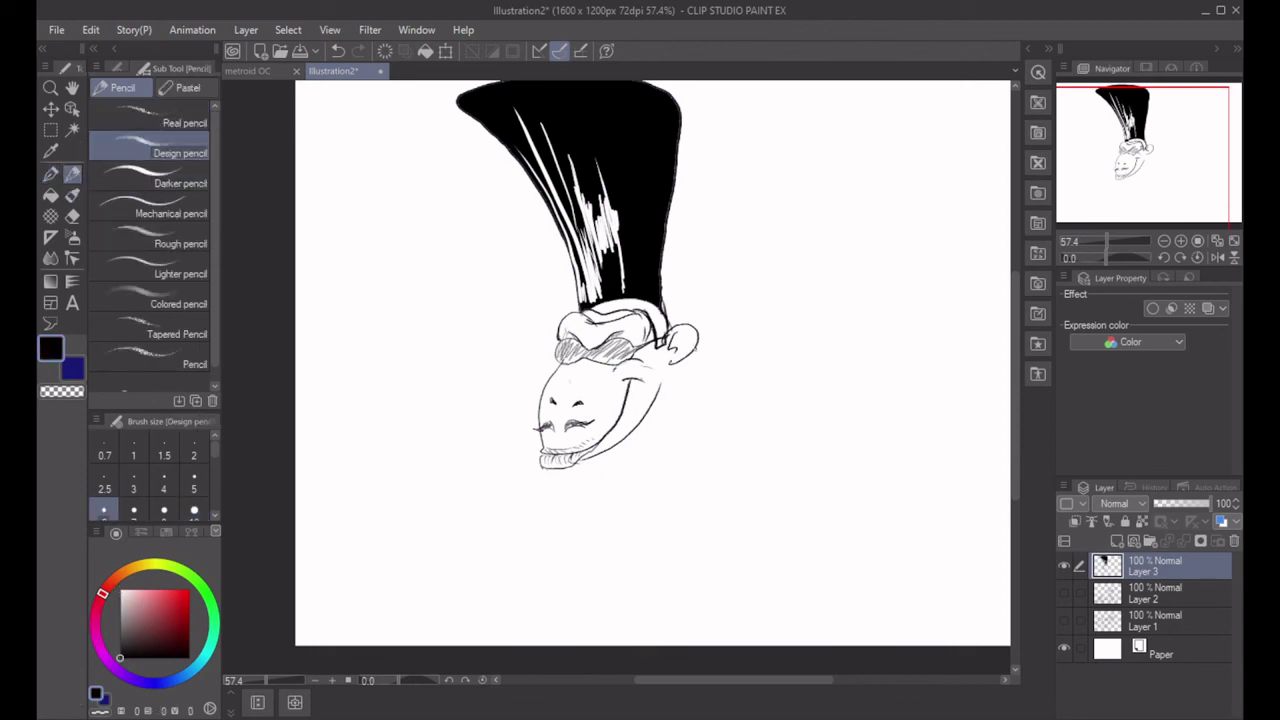
left_click_drag(690, 355, 778, 420)
key("ctrl+z")
mouse_move(688, 355)
left_mouse_down()
mouse_move(804, 360)
mouse_move(782, 484)
left_mouse_up()
mouse_move(548, 347)
left_mouse_down()
mouse_move(465, 422)
mouse_move(508, 531)
mouse_move(543, 530)
left_mouse_up()
key("ctrl+z")
Draw two large rounded pectorals below the head, with a nipple on each.
mouse_move(526, 409)
left_mouse_down()
mouse_move(482, 465)
mouse_move(576, 527)
left_mouse_up()
left_click_drag(488, 508, 504, 524)
mouse_move(565, 488)
left_mouse_down()
mouse_move(572, 518)
mouse_move(684, 528)
left_mouse_up()
key("ctrl+z")
mouse_move(566, 476)
left_mouse_down()
mouse_move(708, 512)
mouse_move(660, 512)
mouse_move(670, 528)
mouse_move(678, 520)
left_mouse_up()
key("ctrl+z")
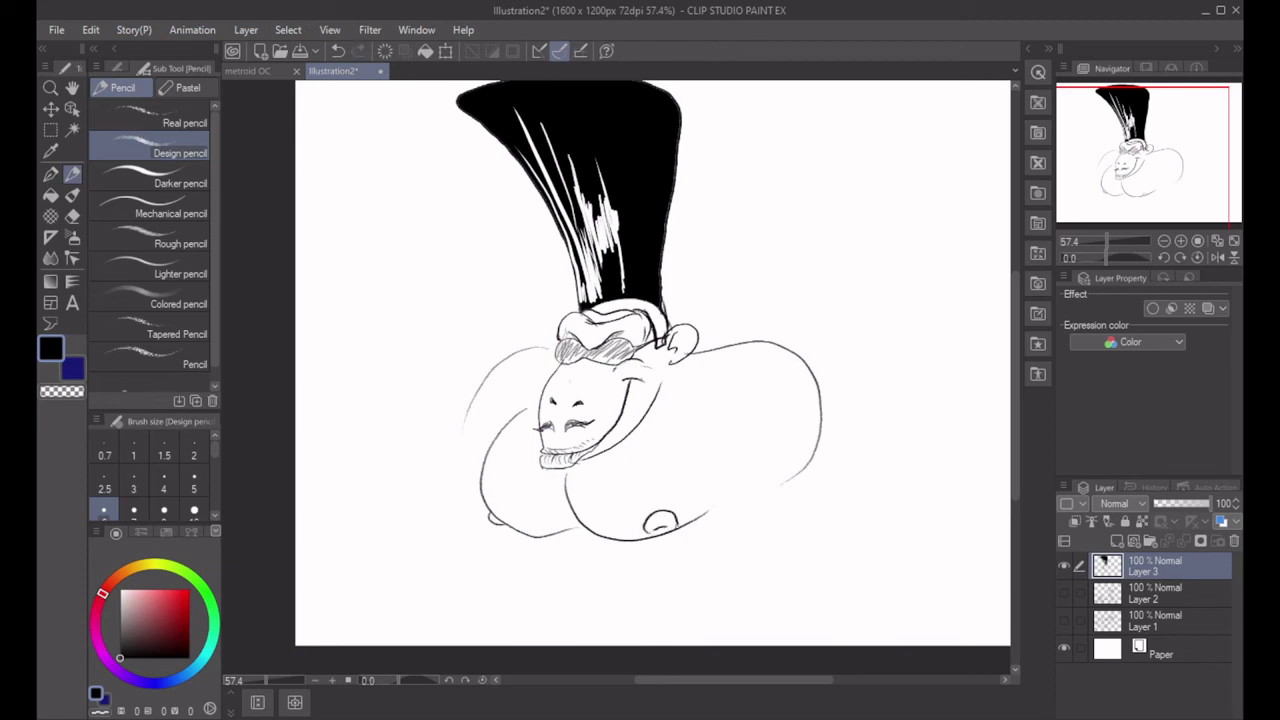
Remove the near pectoral's nipple, clear a gap in the chest outline, and redraw the nipple on its lower edge.
key("ctrl+z")
key("ctrl+z")
key("c")
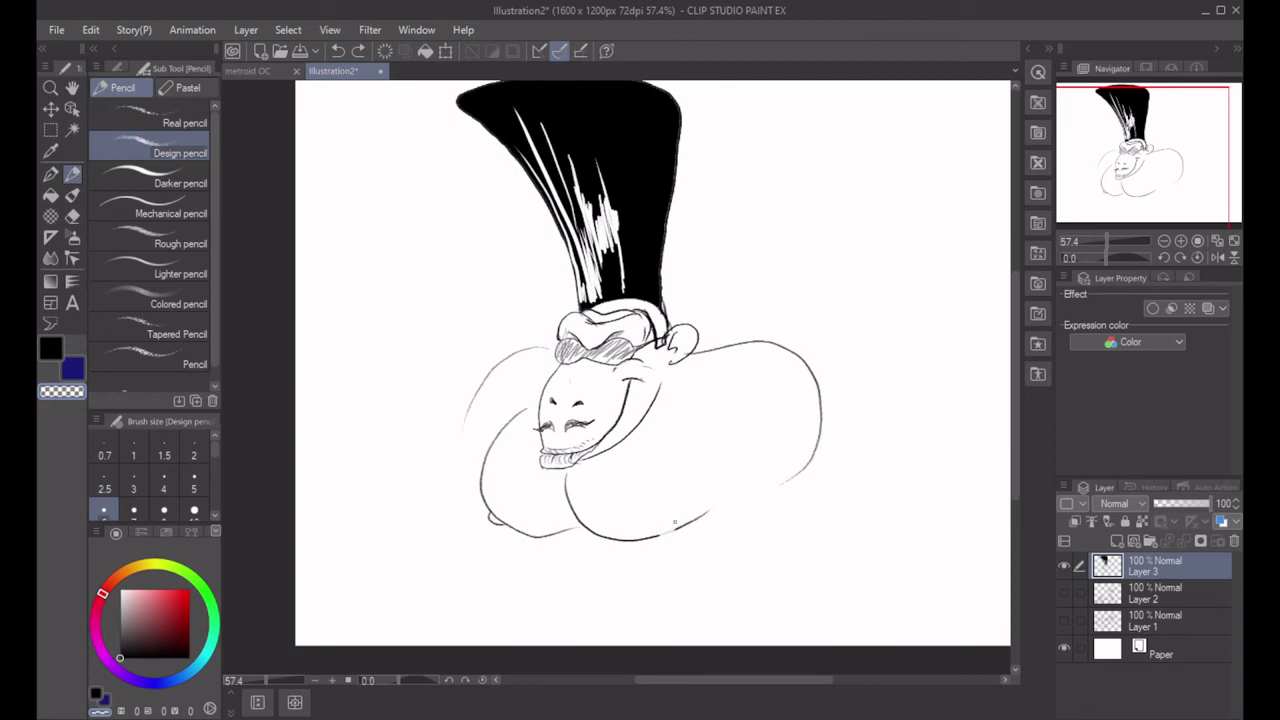
key("c")
mouse_move(659, 532)
left_mouse_down()
mouse_move(668, 539)
mouse_move(674, 530)
mouse_move(652, 523)
mouse_move(672, 518)
left_mouse_up()
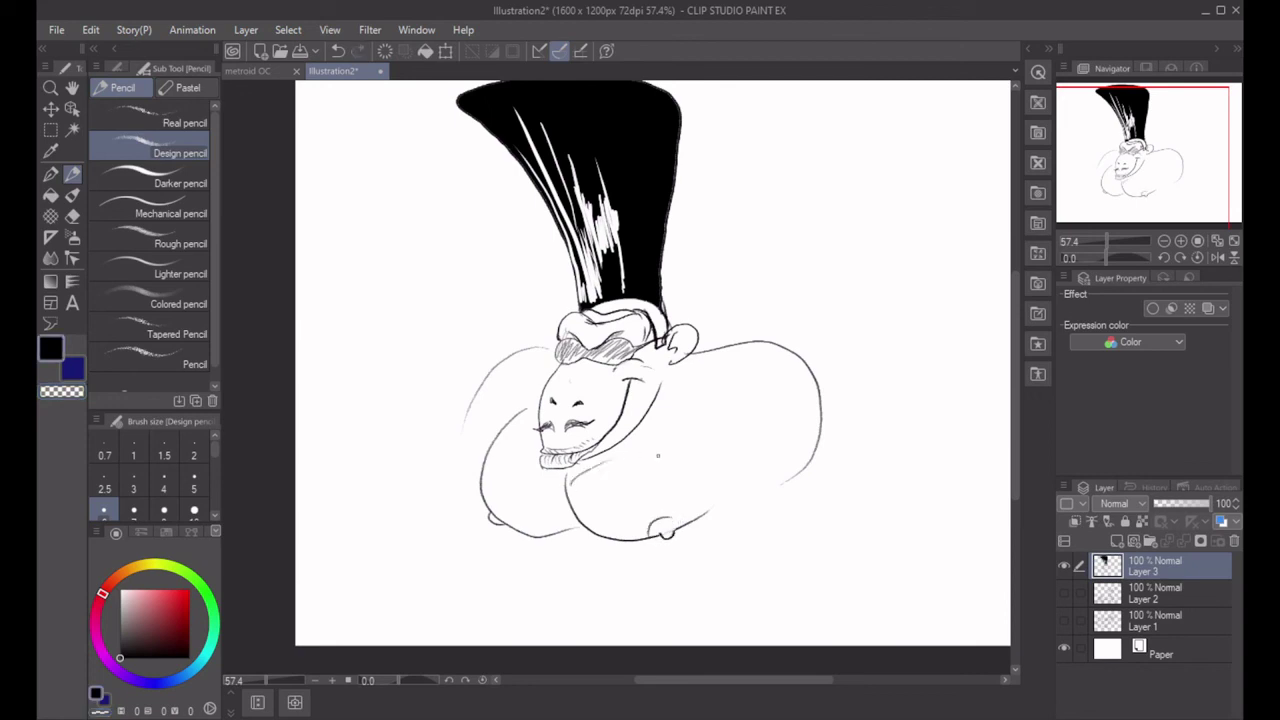
Add light chest creases and a V-shaped necklace with a round pendant, clearing the lines inside the pendant.
left_click_drag(568, 480, 500, 459)
left_click_drag(570, 514, 590, 513)
mouse_move(549, 471)
left_mouse_down()
mouse_move(567, 501)
mouse_move(627, 433)
left_mouse_up()
key("ctrl+z")
key("ctrl+z")
left_click_drag(566, 490, 576, 500)
key("c")
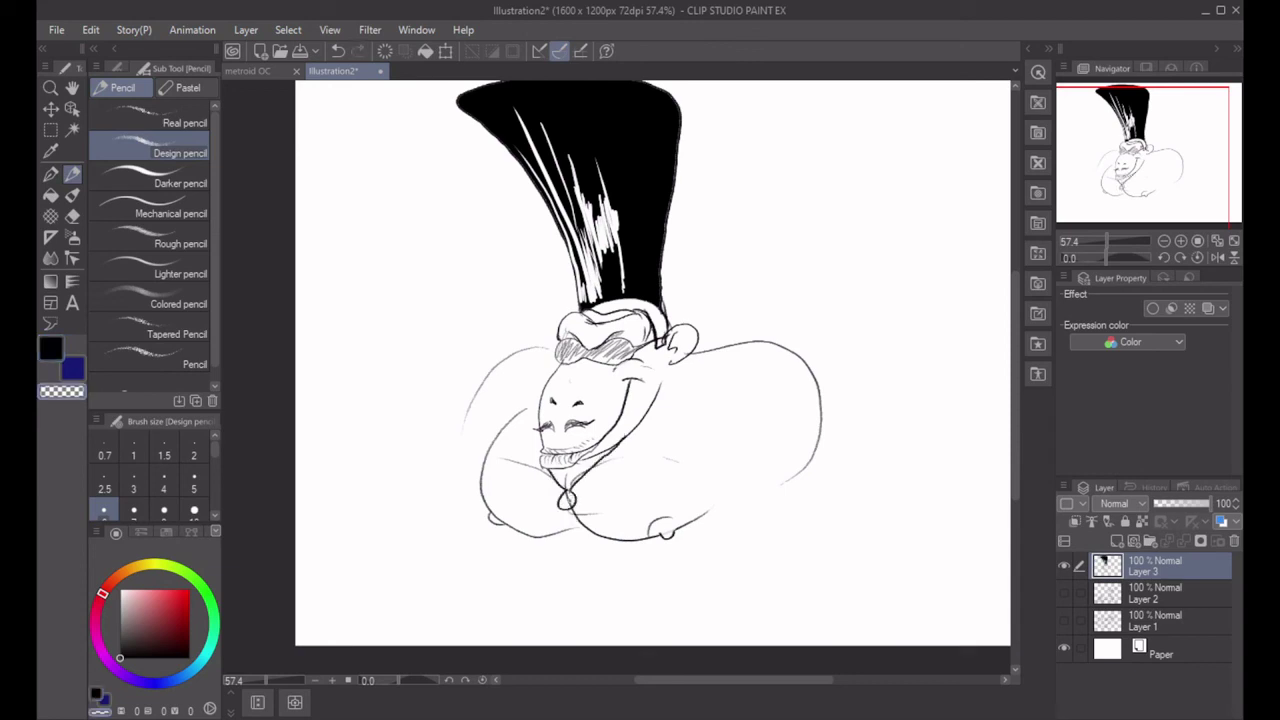
key("c")
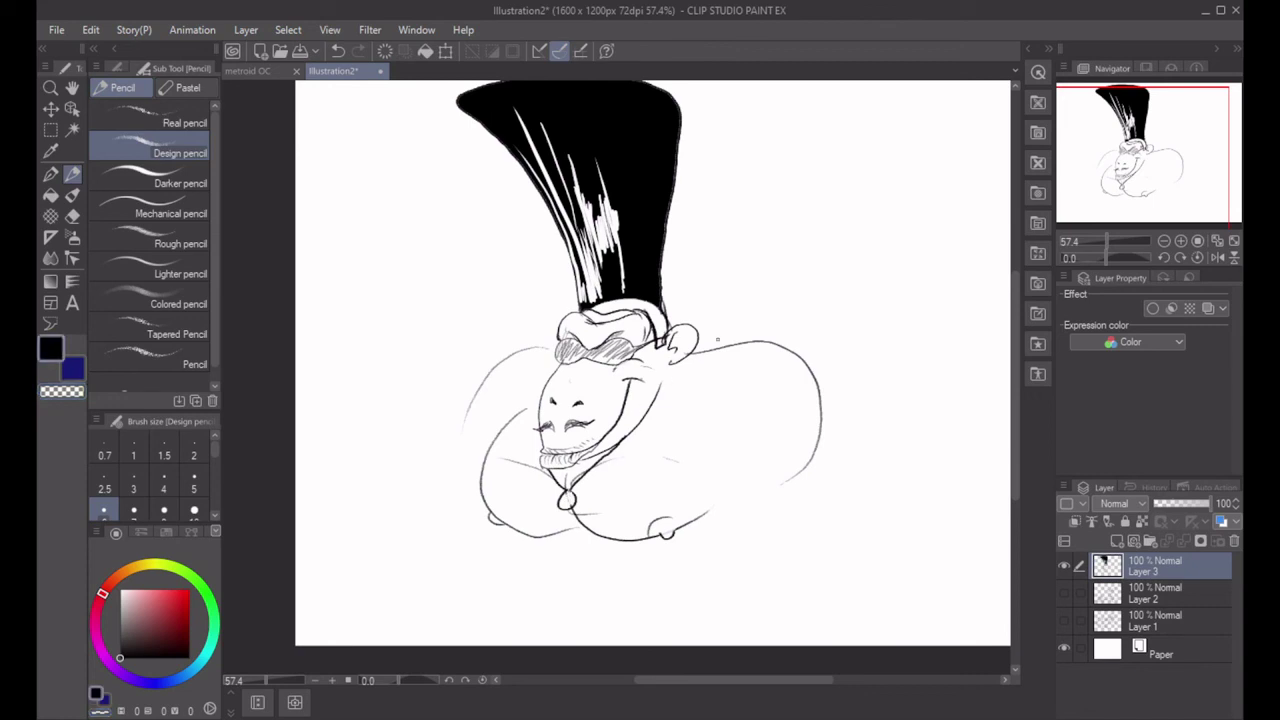
Draw the neck line behind the jaw, a fur tuft on the near shoulder, and touch up the far shoulder.
left_click_drag(668, 358, 650, 398)
mouse_move(746, 344)
left_mouse_down()
mouse_move(798, 331)
mouse_move(787, 346)
left_mouse_up()
left_click_drag(538, 349, 517, 351)
Draw the bulging near arm from the armpit down through the forearm, ending in a jagged fur cuff.
mouse_move(697, 410)
left_mouse_down()
mouse_move(711, 470)
mouse_move(738, 494)
mouse_move(744, 578)
left_mouse_up()
key("ctrl+z")
key("ctrl+z")
mouse_move(684, 439)
left_mouse_down()
mouse_move(709, 455)
mouse_move(712, 575)
left_mouse_up()
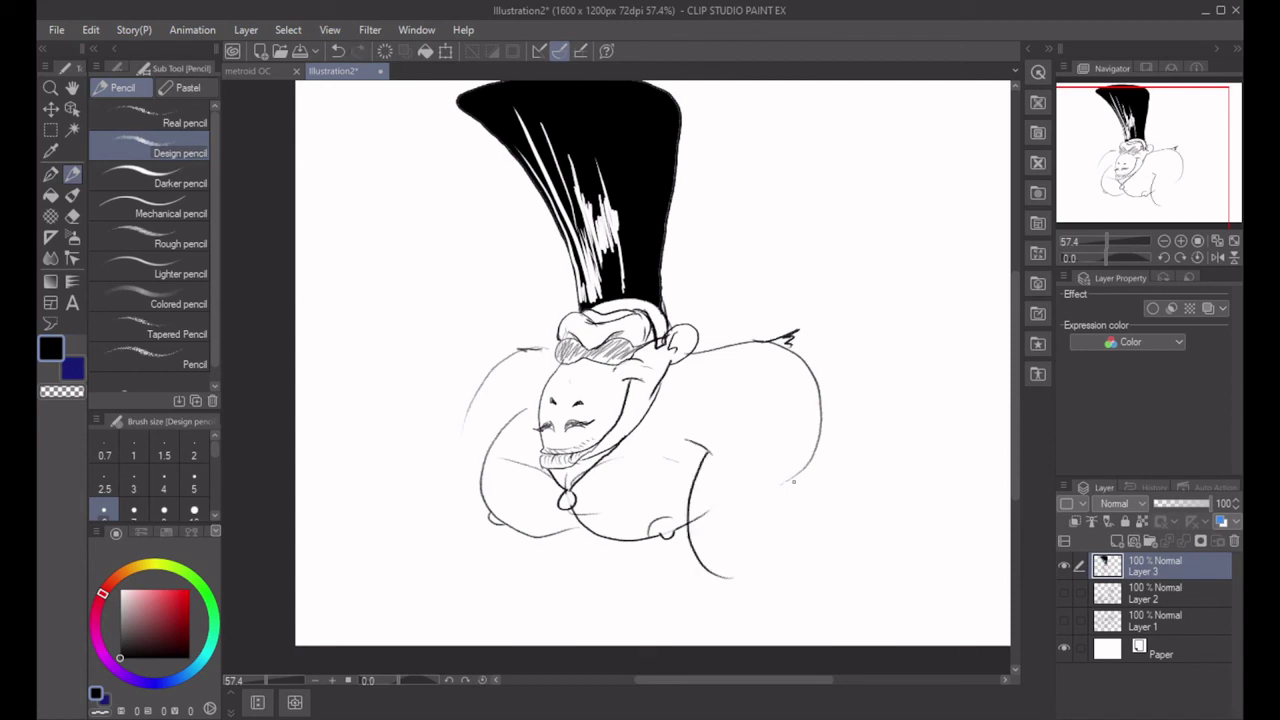
mouse_move(820, 468)
left_mouse_down()
mouse_move(799, 555)
mouse_move(710, 574)
mouse_move(702, 603)
mouse_move(737, 618)
left_mouse_up()
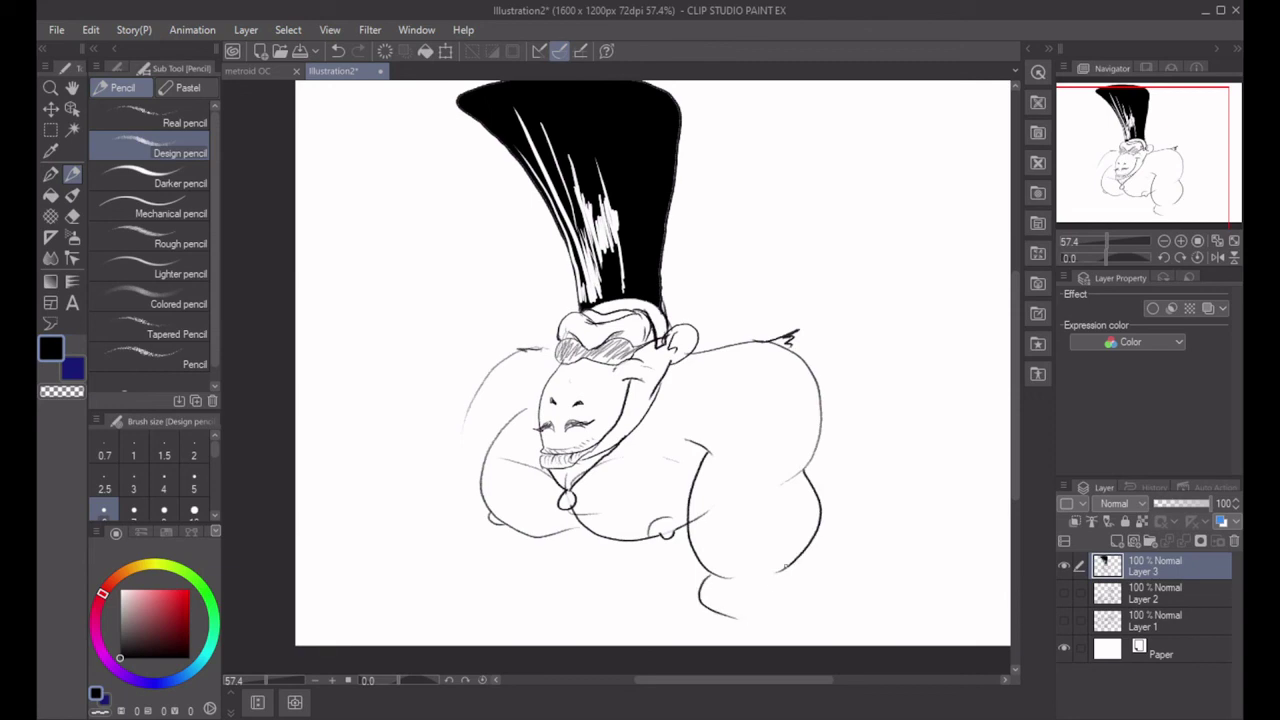
left_click_drag(785, 568, 750, 621)
key("ctrl+z")
key("ctrl+z")
mouse_move(706, 574)
left_mouse_down()
mouse_move(704, 617)
mouse_move(736, 620)
left_mouse_up()
mouse_move(787, 561)
left_mouse_down()
mouse_move(745, 619)
mouse_move(716, 630)
mouse_move(766, 632)
mouse_move(746, 634)
left_mouse_up()
Draw the belly outline tapering from beneath the chest to a narrow waist.
left_click_drag(700, 555, 640, 577)
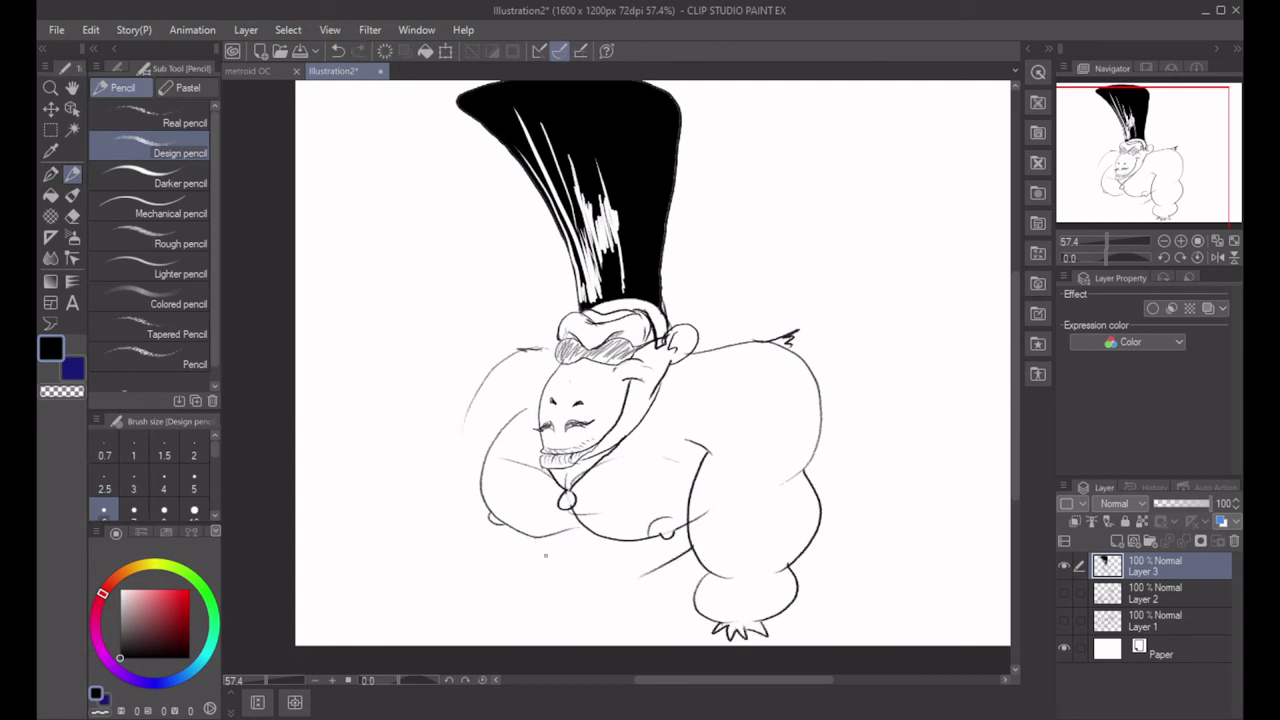
left_click_drag(523, 540, 556, 607)
left_click_drag(642, 574, 652, 590)
key("ctrl+z")
mouse_move(556, 604)
left_mouse_down()
mouse_move(596, 636)
mouse_move(612, 618)
left_mouse_up()
key("ctrl+z")
Draw two short, stocky legs with ragged ankles and a small brief between them.
mouse_move(650, 588)
left_mouse_down()
mouse_move(662, 597)
mouse_move(652, 628)
mouse_move(610, 623)
mouse_move(617, 645)
mouse_move(643, 642)
left_mouse_up()
key("ctrl+z")
mouse_move(543, 611)
left_mouse_down()
mouse_move(568, 638)
mouse_move(567, 601)
mouse_move(555, 603)
mouse_move(585, 632)
mouse_move(597, 608)
mouse_move(655, 575)
mouse_move(604, 614)
mouse_move(647, 578)
left_mouse_up()
key("ctrl+z")
key("ctrl+z")
key("ctrl+z")
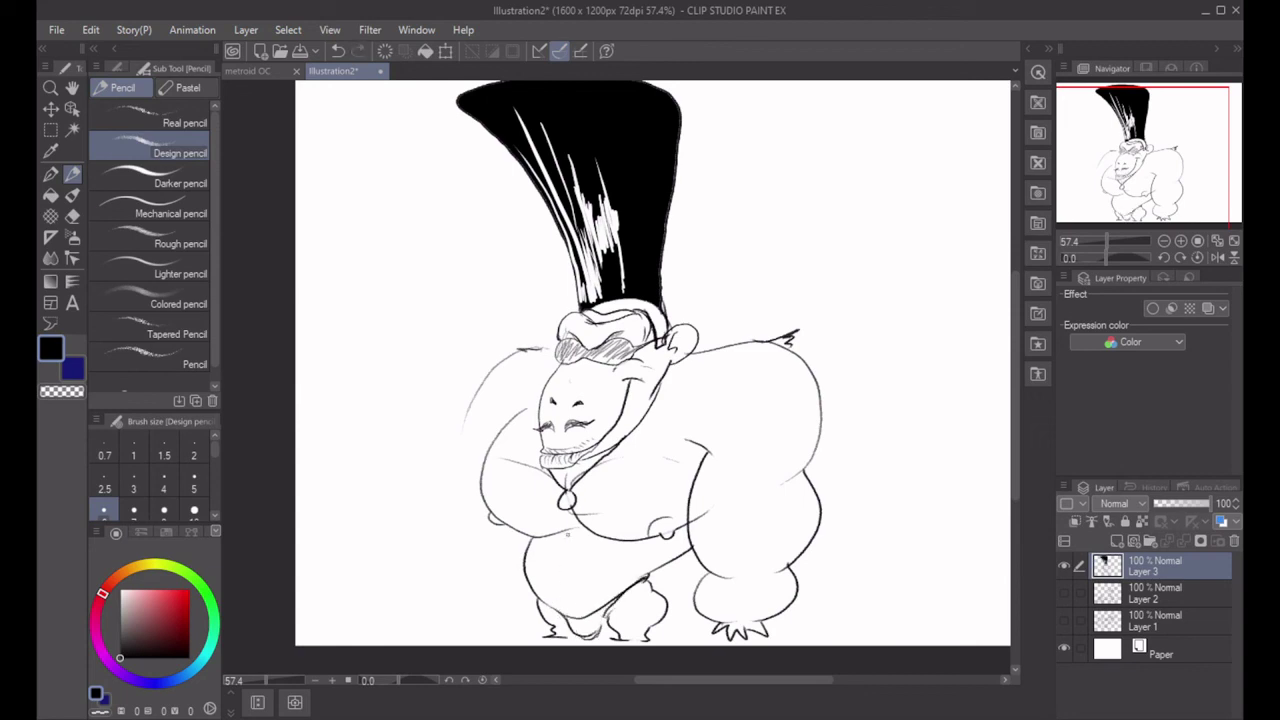
Draw a wavy abdominal muscle line down the middle of the belly.
mouse_move(567, 535)
left_mouse_down()
mouse_move(576, 565)
mouse_move(560, 606)
mouse_move(556, 550)
mouse_move(584, 582)
mouse_move(554, 556)
mouse_move(556, 580)
left_mouse_up()
key("ctrl+z")
key("ctrl+z")
key("ctrl+z")
key("ctrl+z")
Shade the brief with dense dark hatching and touch up its lower edge.
mouse_move(599, 631)
left_mouse_down()
mouse_move(610, 608)
mouse_move(573, 630)
mouse_move(594, 635)
mouse_move(612, 614)
mouse_move(596, 630)
left_mouse_up()
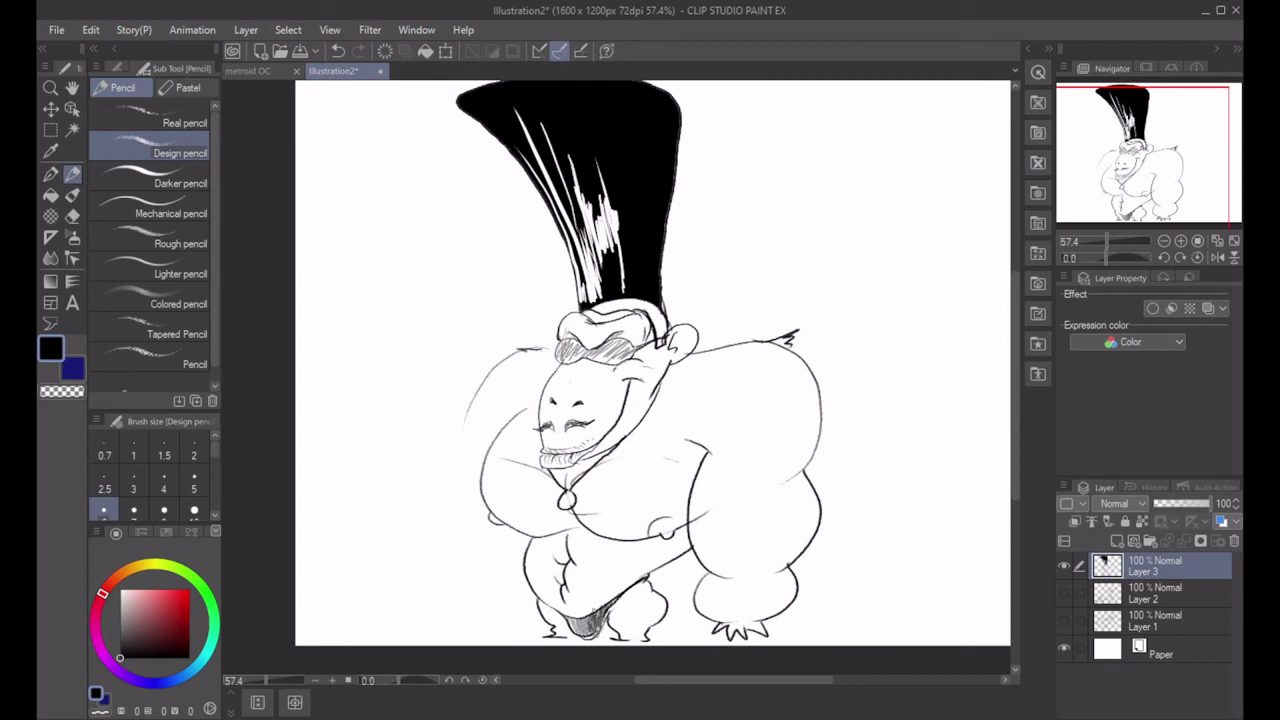
key("c")
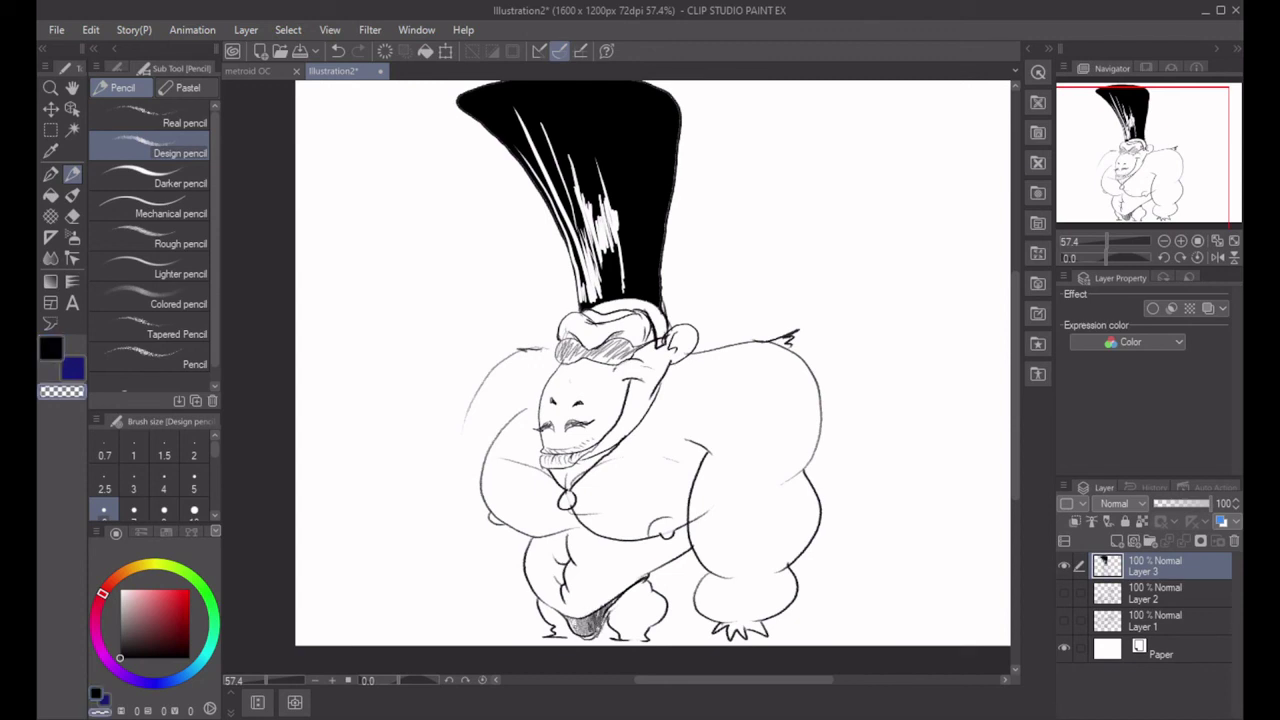
key("c")
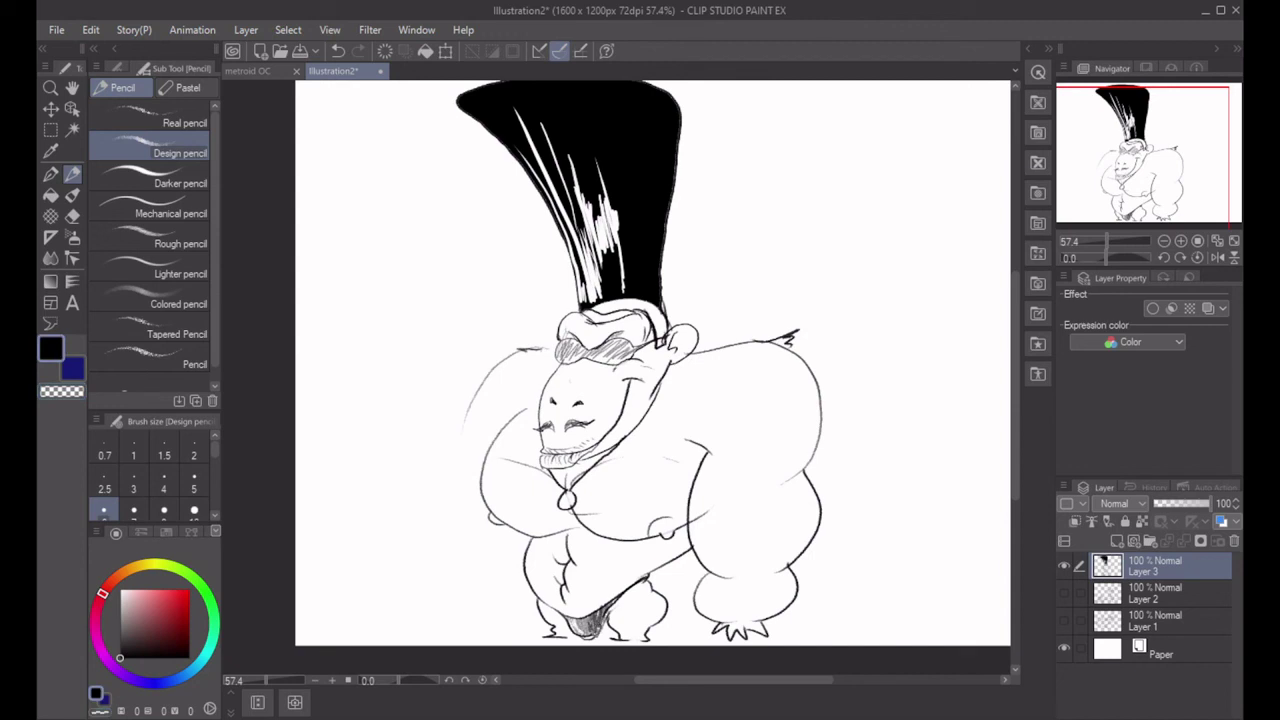
left_click_drag(582, 634, 594, 639)
Draw the muscular far arm from the shoulder down to a jagged fur cuff at the wrist.
mouse_move(498, 361)
left_mouse_down()
mouse_move(477, 393)
mouse_move(465, 474)
mouse_move(496, 537)
mouse_move(466, 568)
mouse_move(500, 582)
left_mouse_up()
key("ctrl+z")
mouse_move(486, 530)
left_mouse_down()
mouse_move(463, 559)
mouse_move(520, 582)
left_mouse_up()
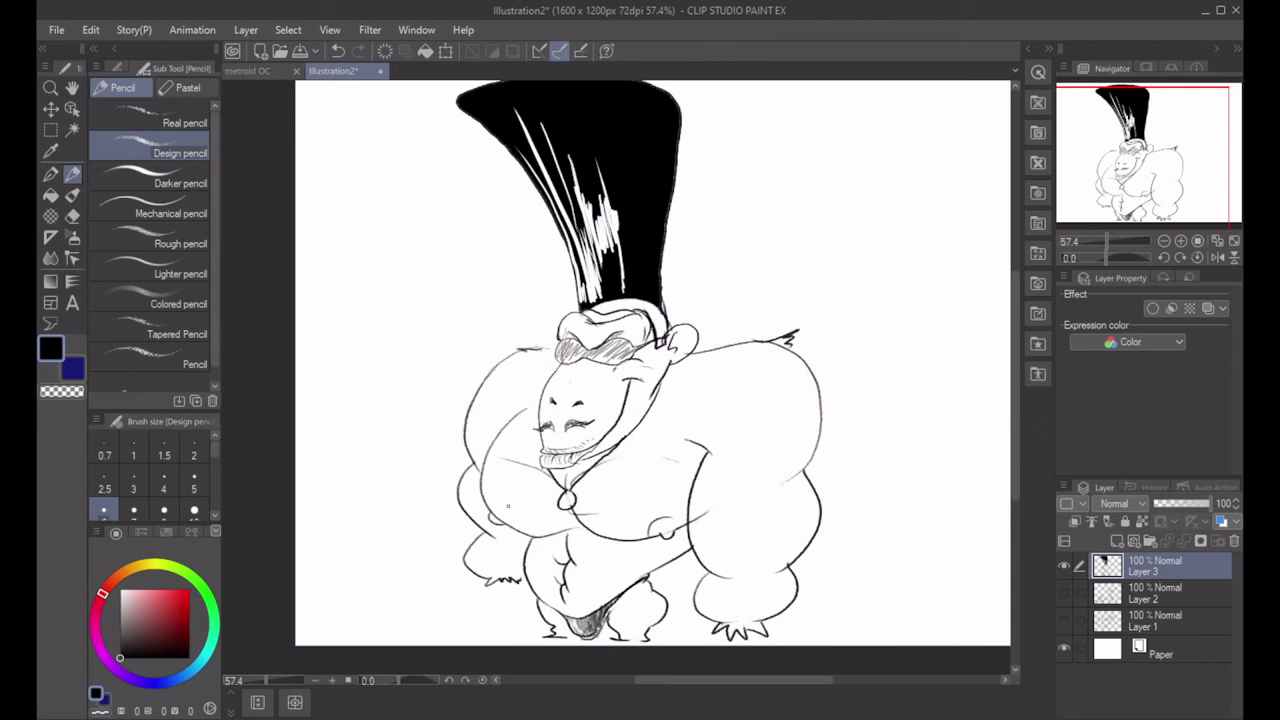
Draw the far hand below the cuff, its fingers gripping a short rod with a flared end.
mouse_move(490, 581)
left_mouse_down()
mouse_move(489, 600)
mouse_move(502, 602)
mouse_move(505, 586)
mouse_move(450, 606)
mouse_move(488, 603)
mouse_move(471, 591)
mouse_move(524, 606)
left_mouse_up()
key("ctrl+z")
mouse_move(517, 591)
left_mouse_down()
mouse_move(525, 604)
mouse_move(457, 608)
left_mouse_up()
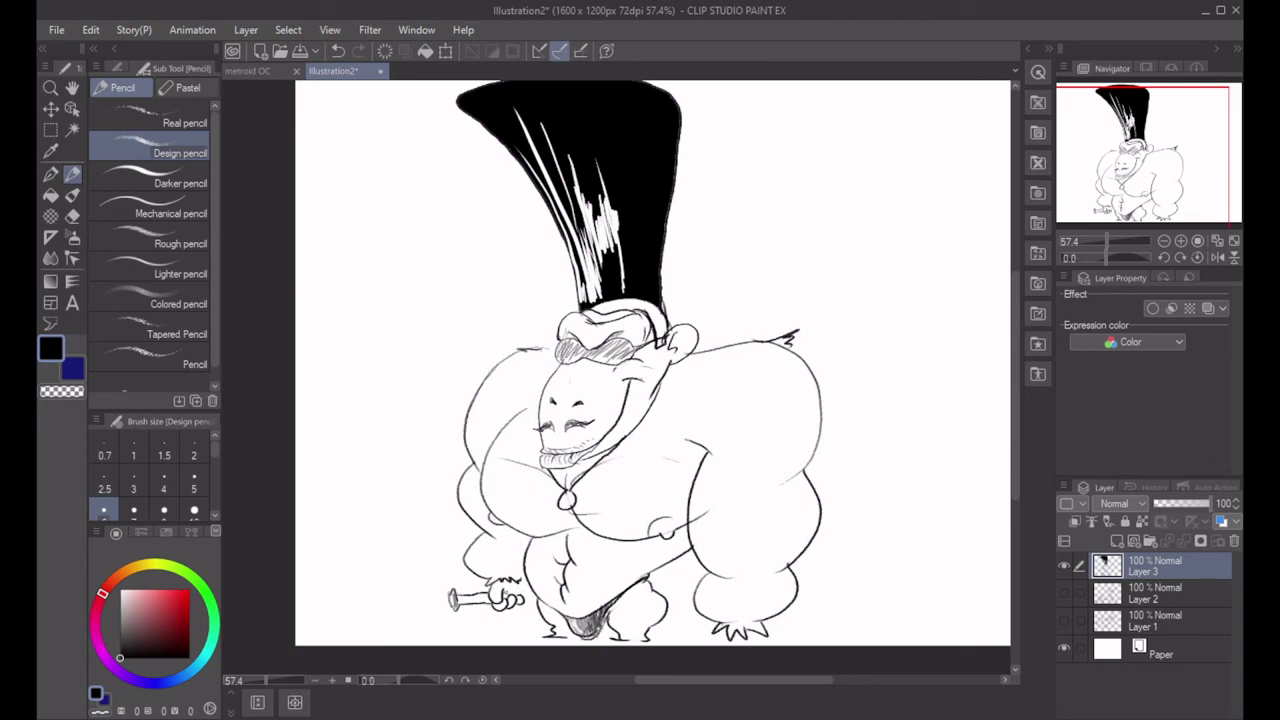
key("ctrl+z")
key("ctrl+z")
mouse_move(508, 606)
left_mouse_down()
mouse_move(531, 582)
mouse_move(523, 607)
mouse_move(538, 602)
mouse_move(520, 614)
left_mouse_up()
key("ctrl+z")
key("ctrl+z")
Draw a heart tattoo lettered "Mom" on the gorilla's near upper arm with the Design pencil.
left_click(73, 236)
left_click(72, 216)
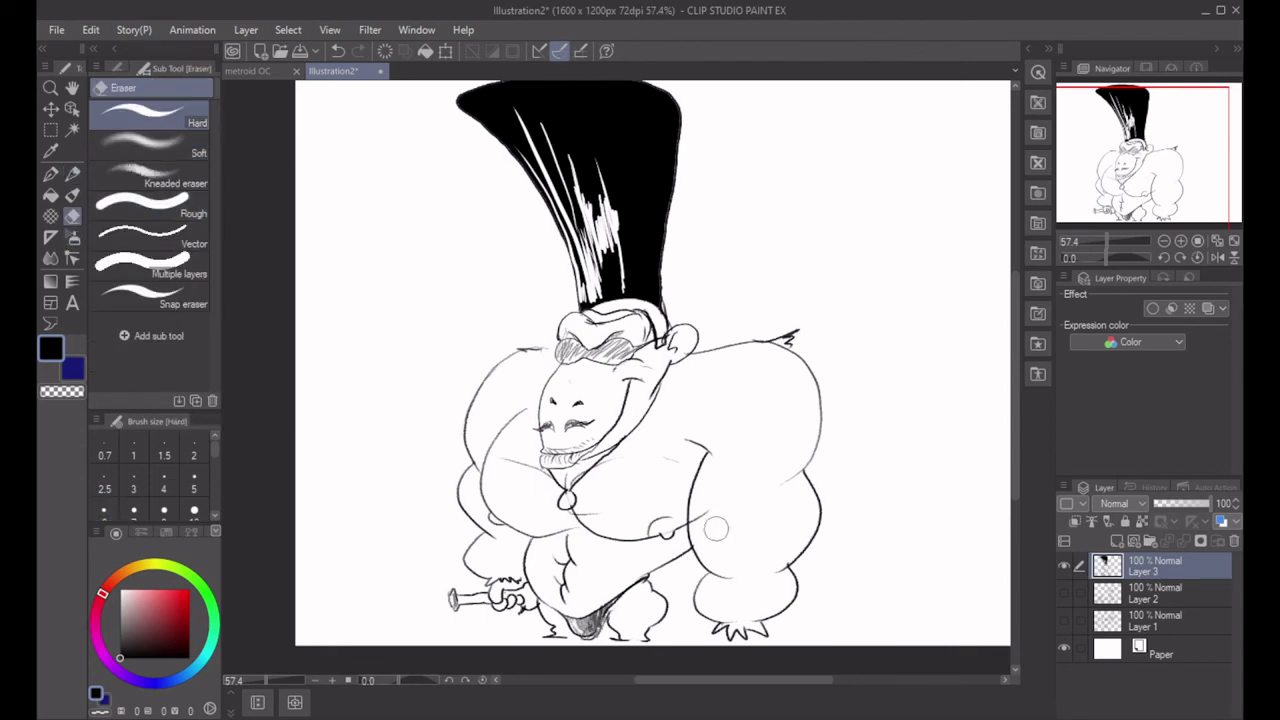
left_click(72, 175)
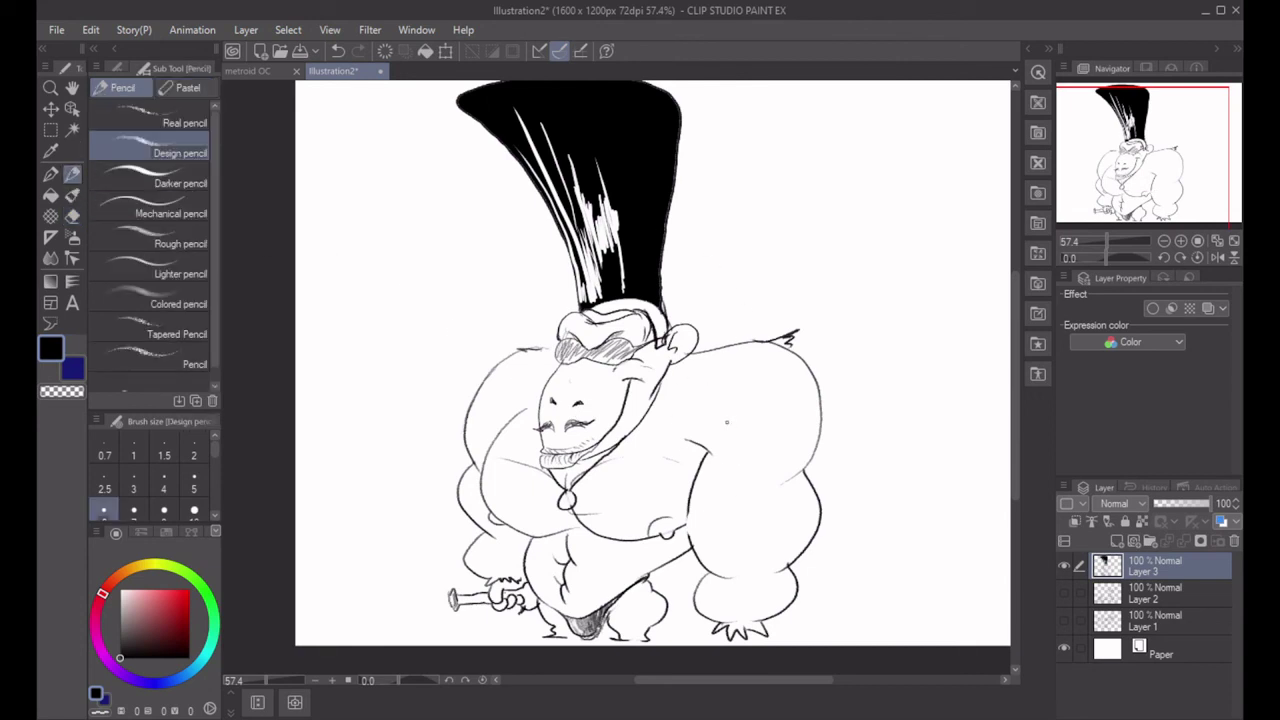
key("ctrl+z")
mouse_move(738, 451)
left_mouse_down()
mouse_move(720, 425)
mouse_move(749, 418)
mouse_move(720, 442)
mouse_move(745, 421)
mouse_move(746, 456)
mouse_move(740, 436)
mouse_move(746, 448)
mouse_move(770, 440)
left_mouse_up()
key("ctrl+z")
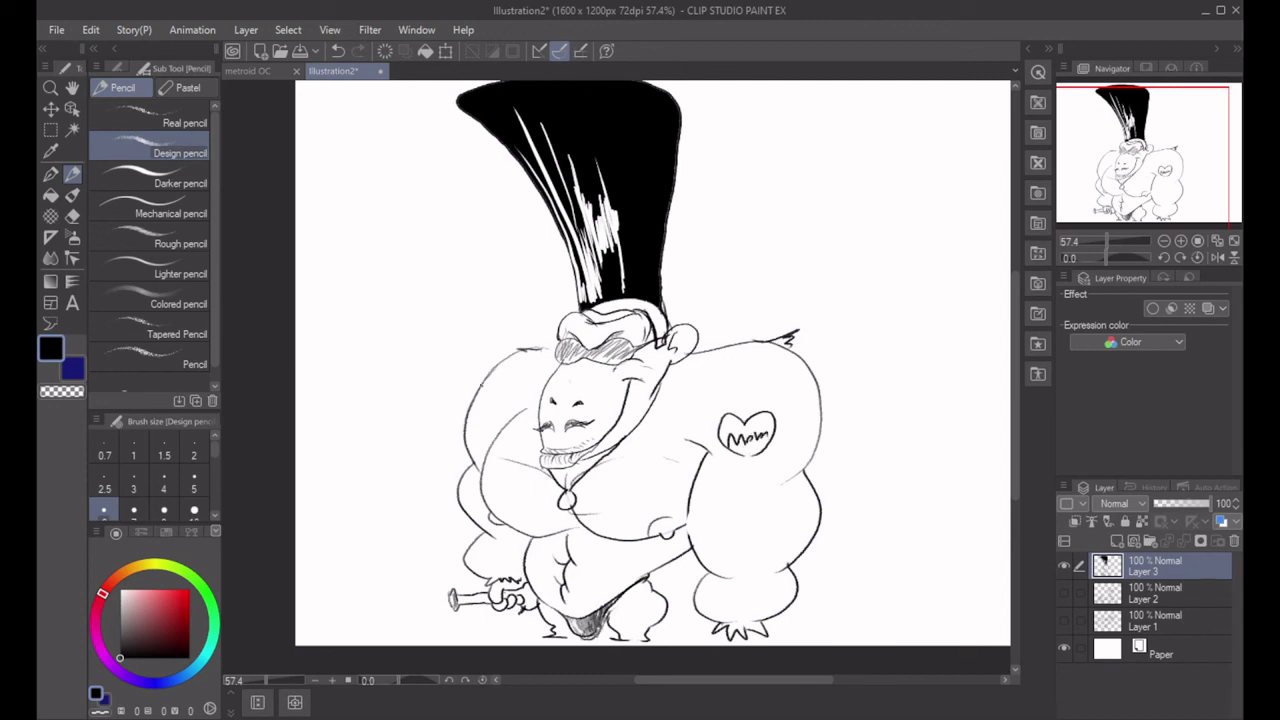
Letter "DADDY" across the lower chest and draw a slanted speech line beside the head.
left_click_drag(722, 517, 720, 536)
key("ctrl+z")
left_click(621, 517)
mouse_move(616, 510)
left_mouse_down()
mouse_move(645, 519)
mouse_move(671, 499)
left_mouse_up()
left_click_drag(677, 485, 673, 511)
left_click_drag(696, 312, 731, 279)
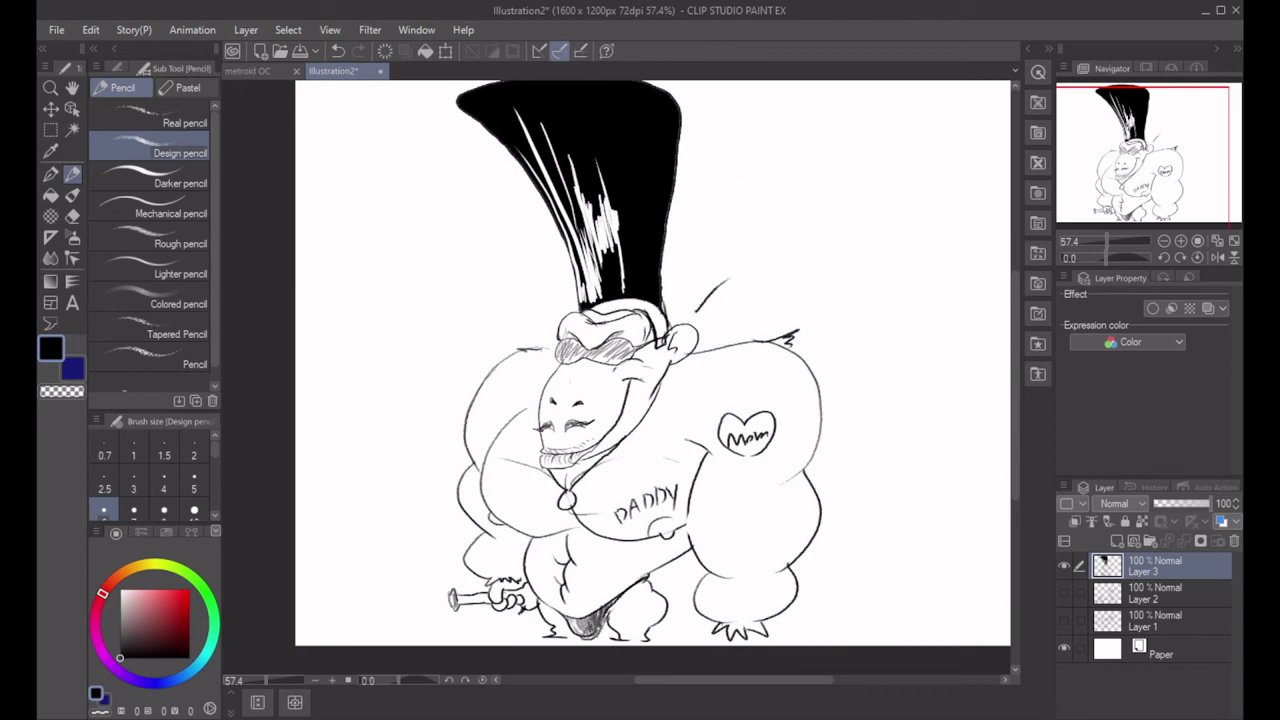
Fill the white band at the base of the pompadour with black and touch up its edge with the pen.
left_click(51, 196)
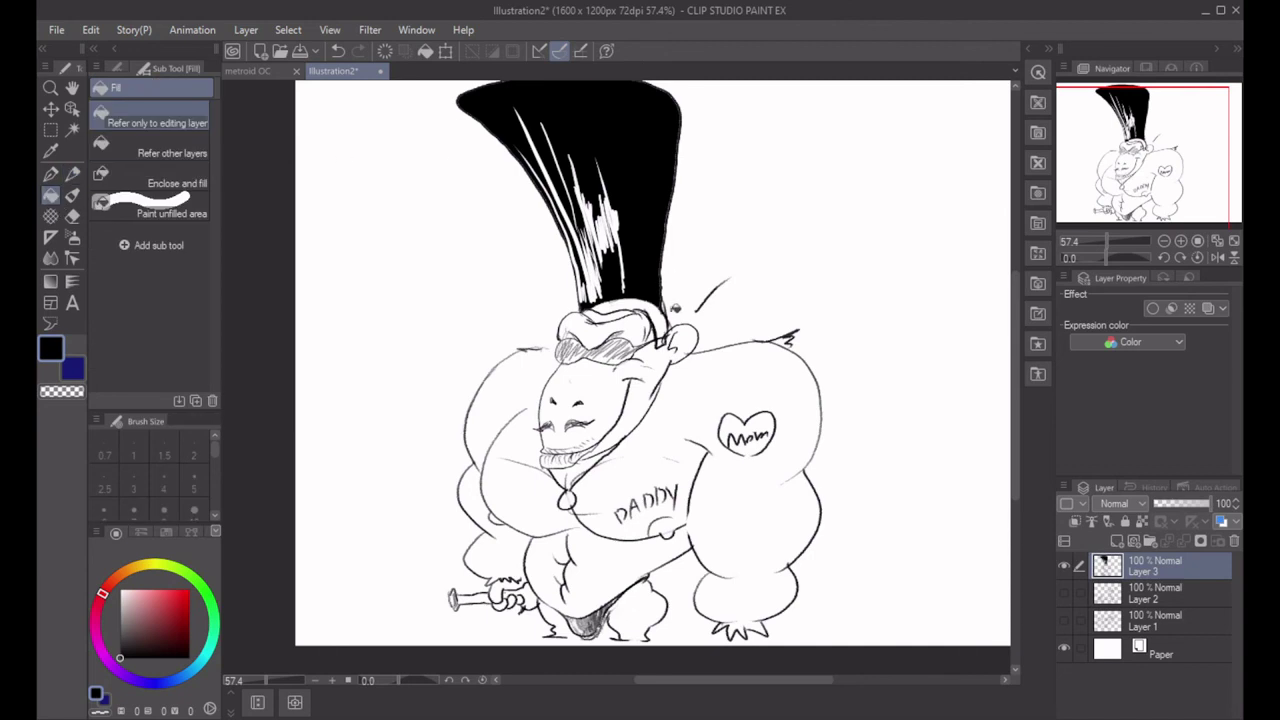
key("p")
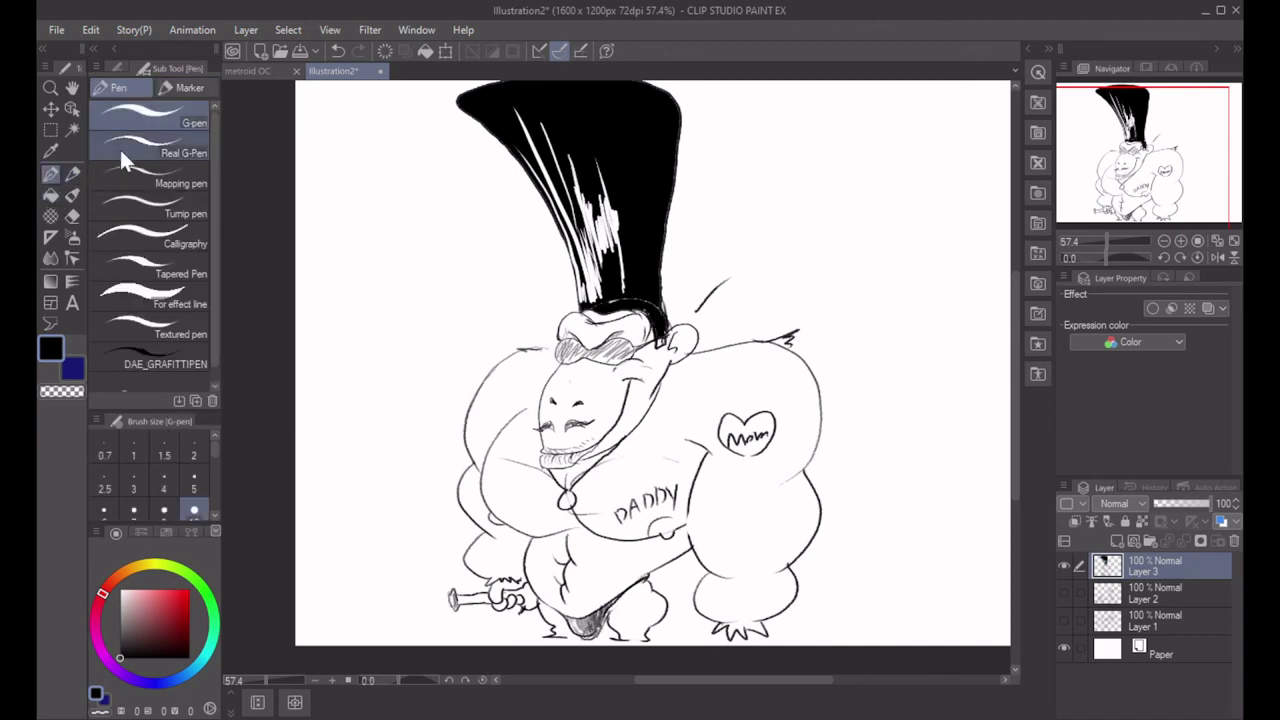
mouse_move(653, 303)
left_mouse_down()
mouse_move(600, 306)
mouse_move(638, 305)
mouse_move(660, 342)
mouse_move(663, 322)
left_mouse_up()
key("p")
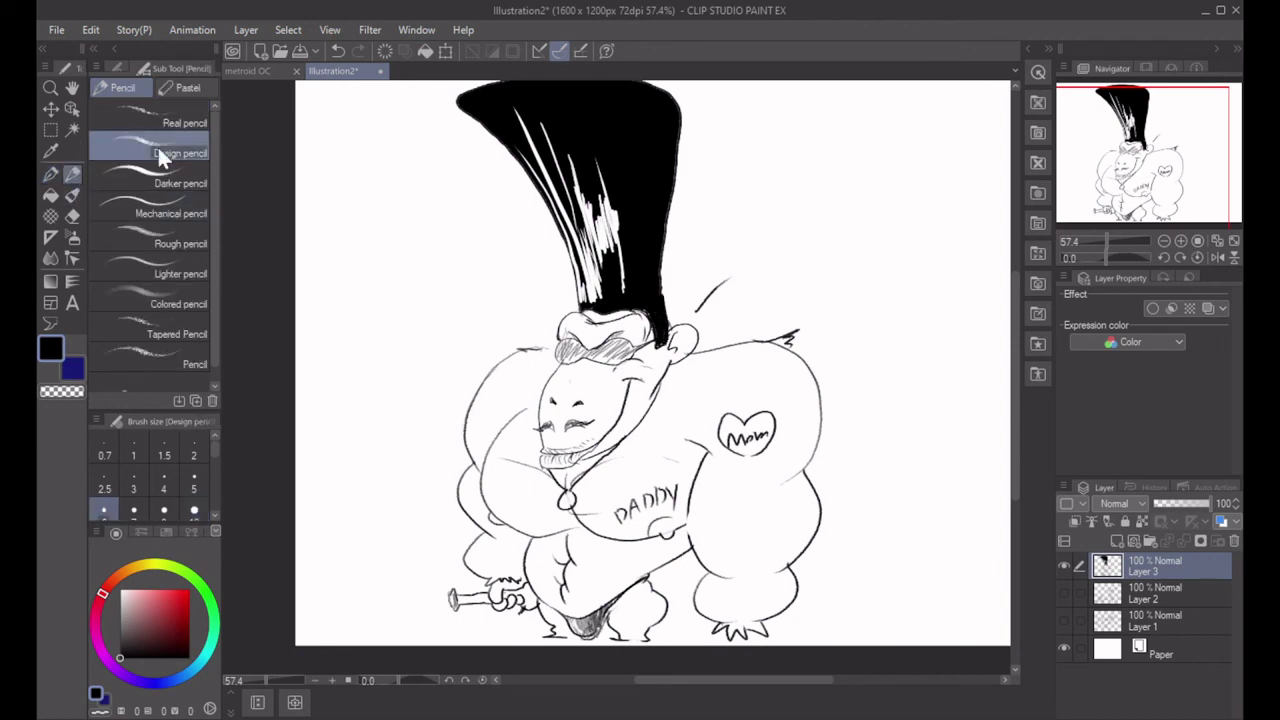
Handwrite "I'm cool man" at the end of the speech line with the Design pencil.
left_click(157, 148)
mouse_move(741, 244)
left_mouse_down()
mouse_move(743, 284)
mouse_move(754, 240)
left_mouse_up()
left_click_drag(732, 286, 769, 247)
mouse_move(768, 246)
left_mouse_down()
mouse_move(770, 265)
mouse_move(796, 266)
mouse_move(954, 234)
mouse_move(964, 246)
left_mouse_up()
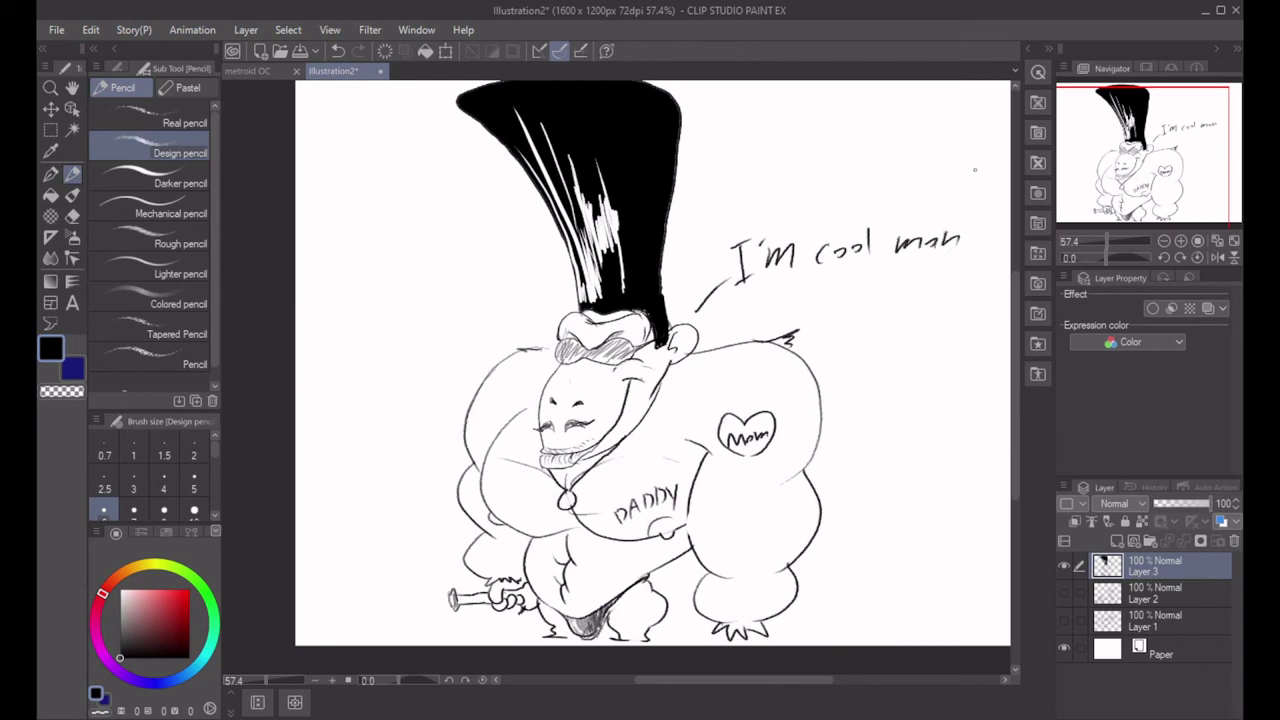
Add a jagged line down the side of the belly and squiggles beneath the near pectoral.
left_click_drag(636, 538, 606, 592)
key("ctrl+z")
mouse_move(628, 543)
left_mouse_down()
mouse_move(631, 572)
mouse_move(613, 591)
left_mouse_up()
left_click_drag(659, 537, 689, 539)
left_click_drag(650, 315, 643, 346)
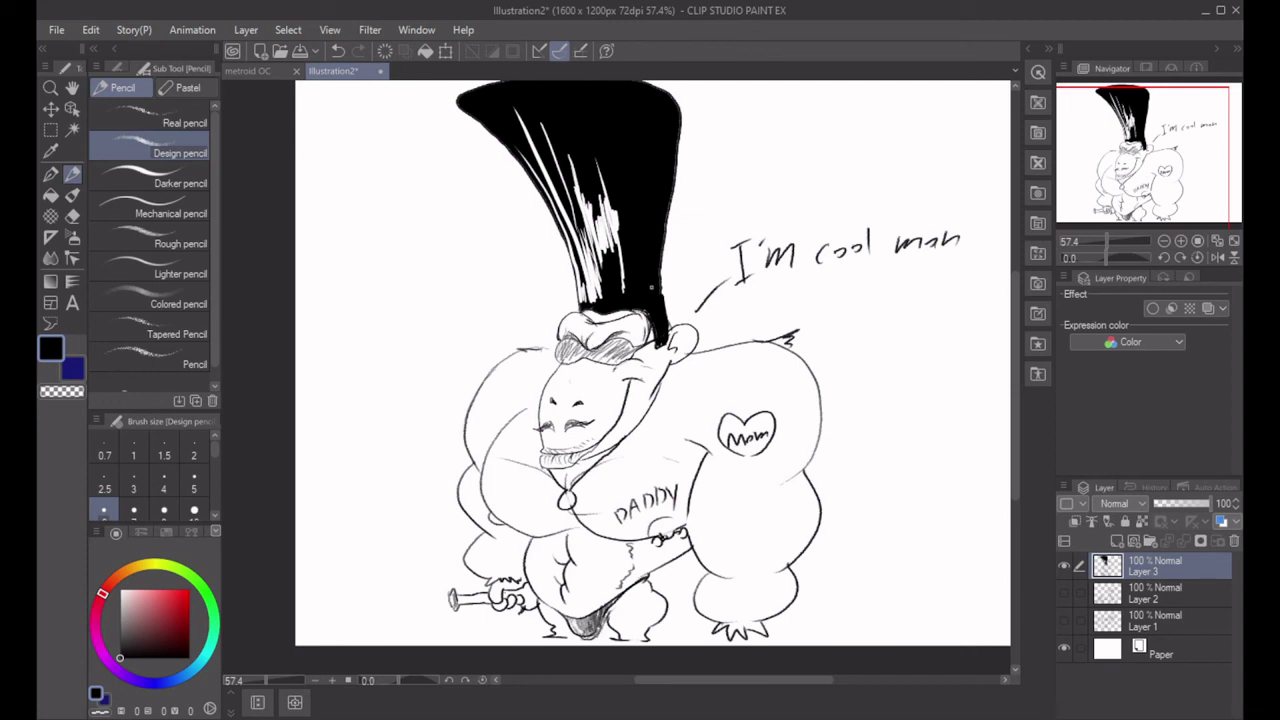
Hide the finished pompadour gorilla's layer and add a new empty layer for the next character.
left_click(1062, 565)
left_click(1117, 541)
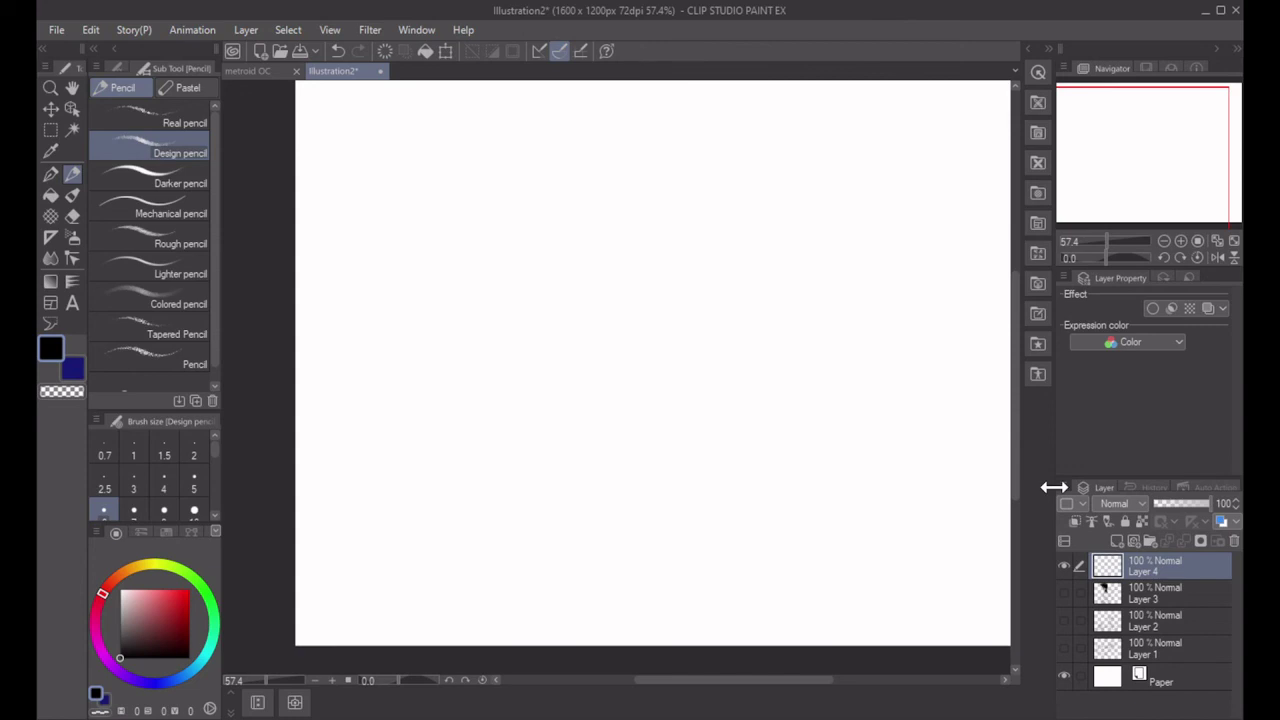
left_click(1063, 592)
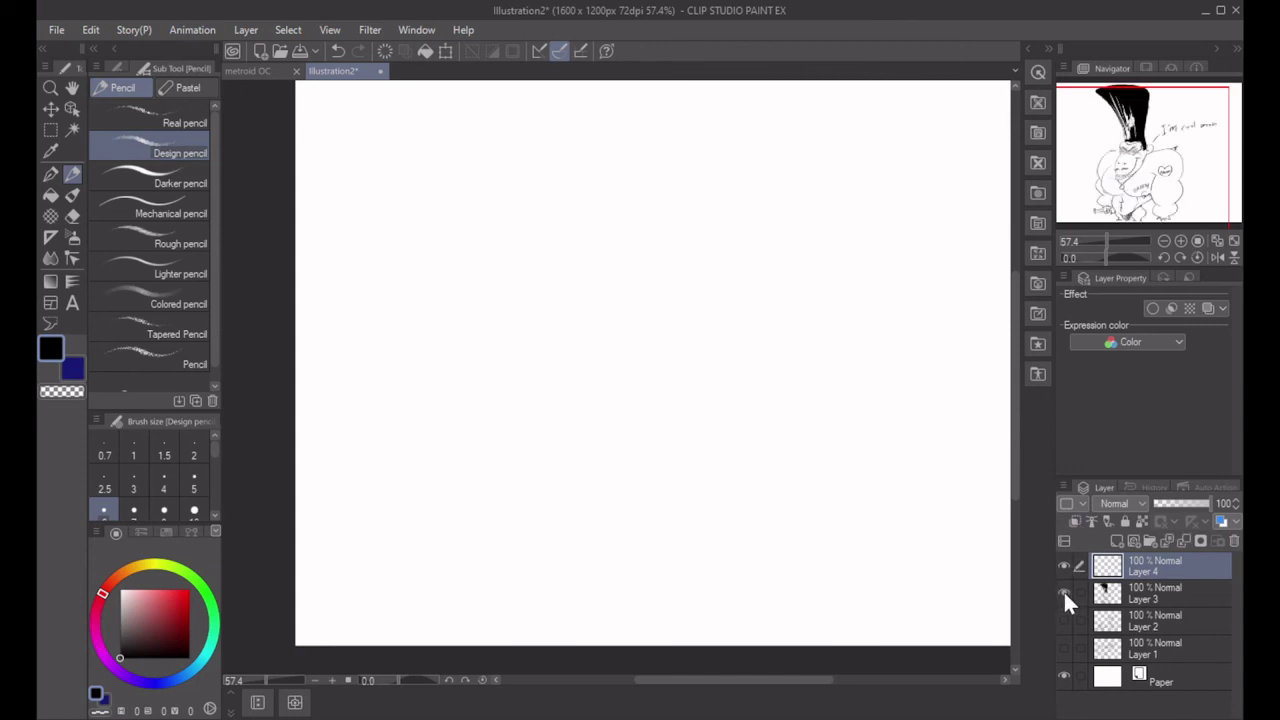
left_click(1063, 592)
mouse_move(558, 252)
left_mouse_down()
mouse_move(640, 300)
mouse_move(760, 258)
left_mouse_up()
key("ctrl+z")
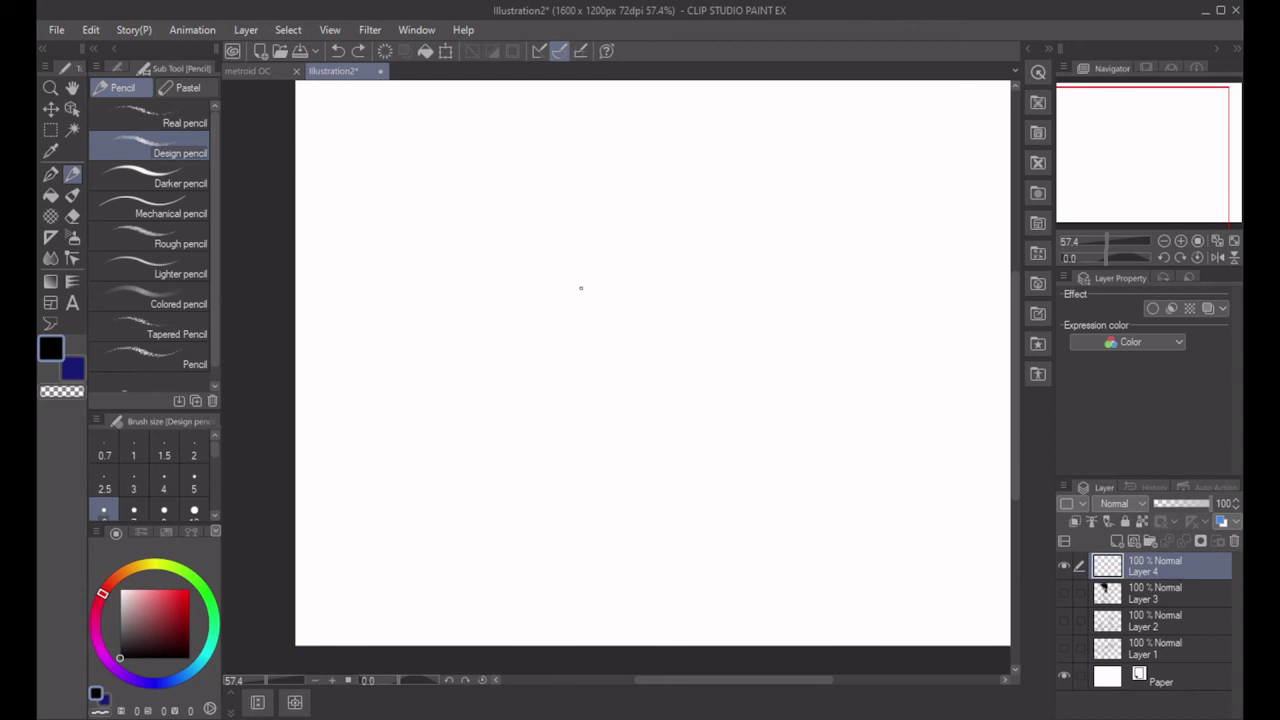
mouse_move(560, 352)
left_mouse_down()
mouse_move(706, 283)
mouse_move(562, 340)
left_mouse_up()
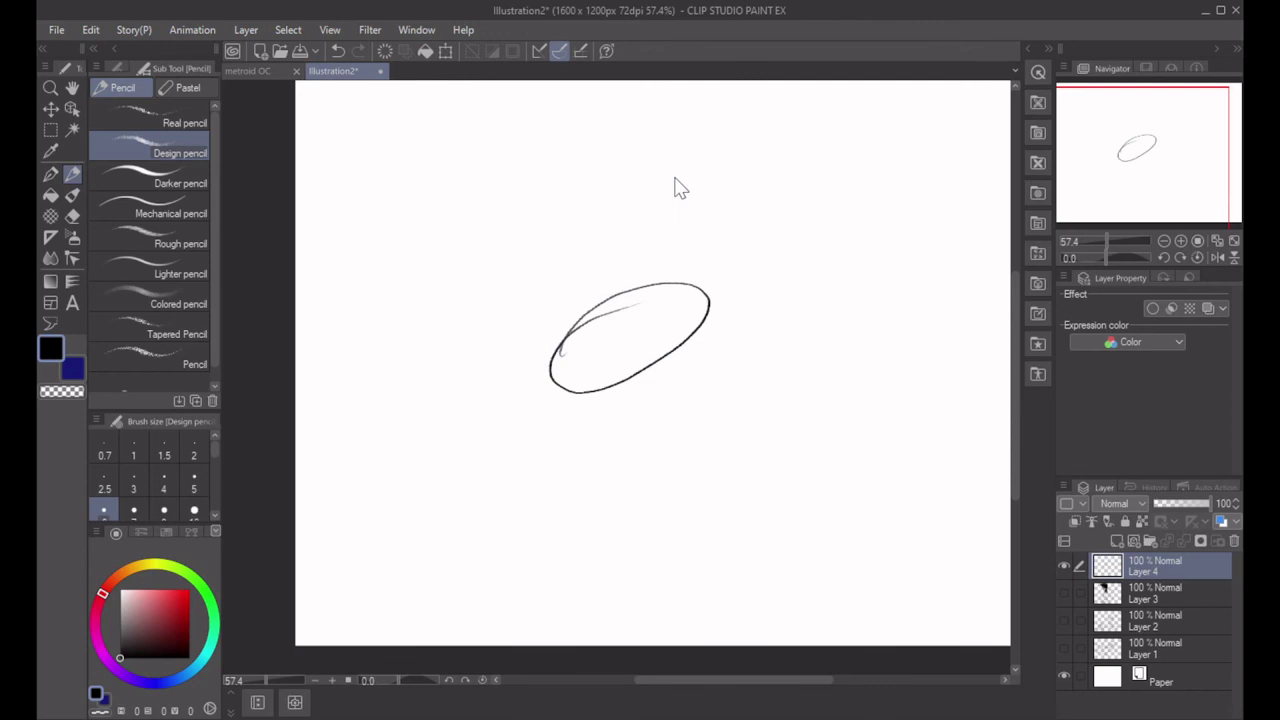
key("ctrl+z")
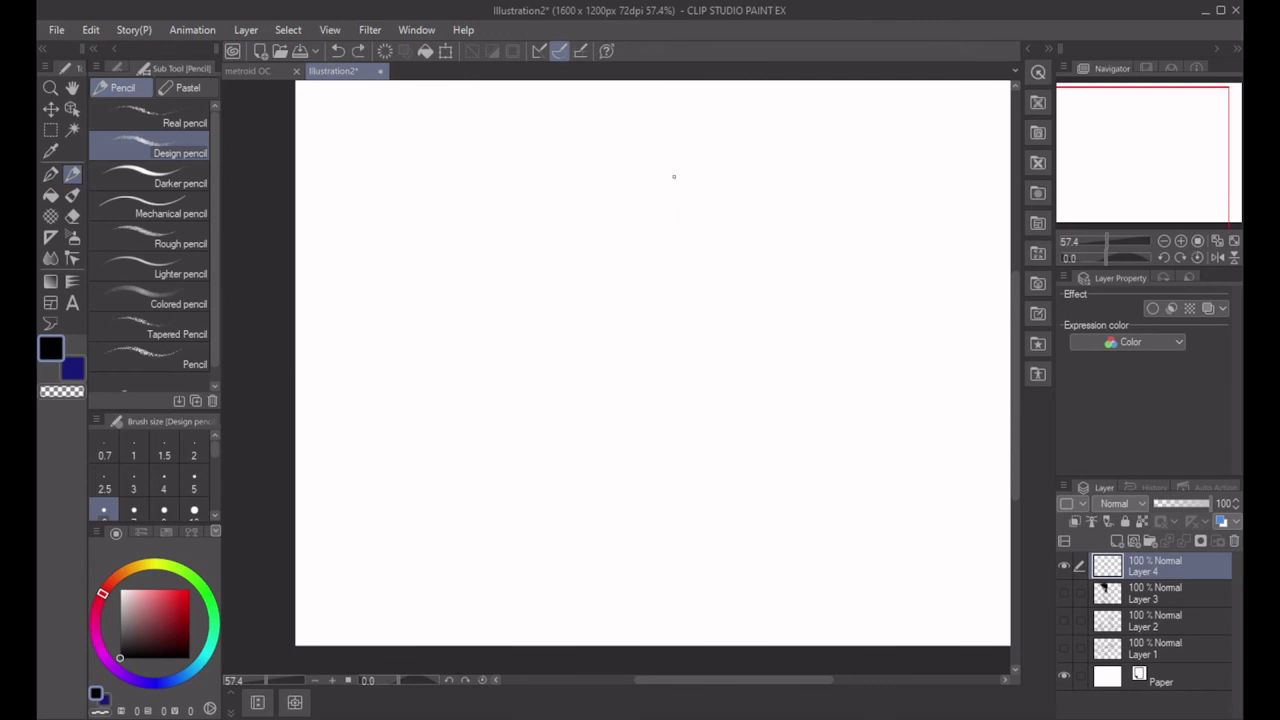
mouse_move(549, 305)
left_mouse_down()
mouse_move(611, 257)
mouse_move(555, 360)
mouse_move(549, 296)
left_mouse_up()
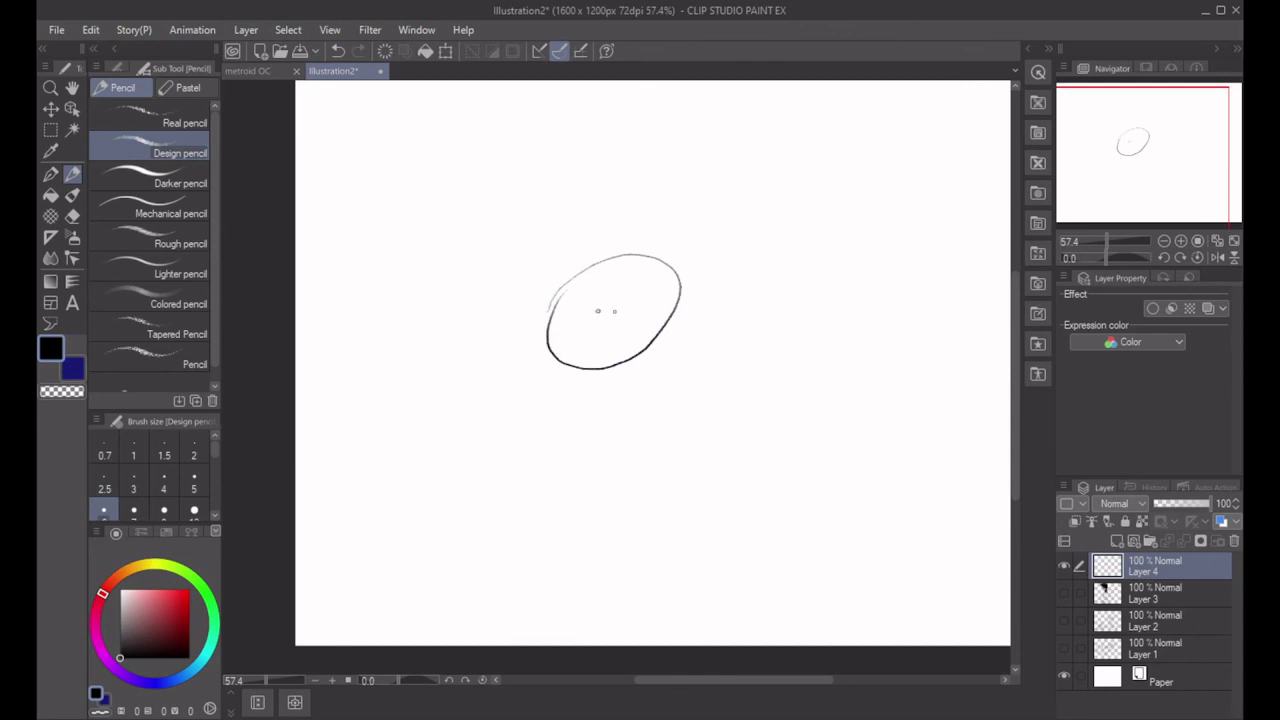
key("ctrl+z")
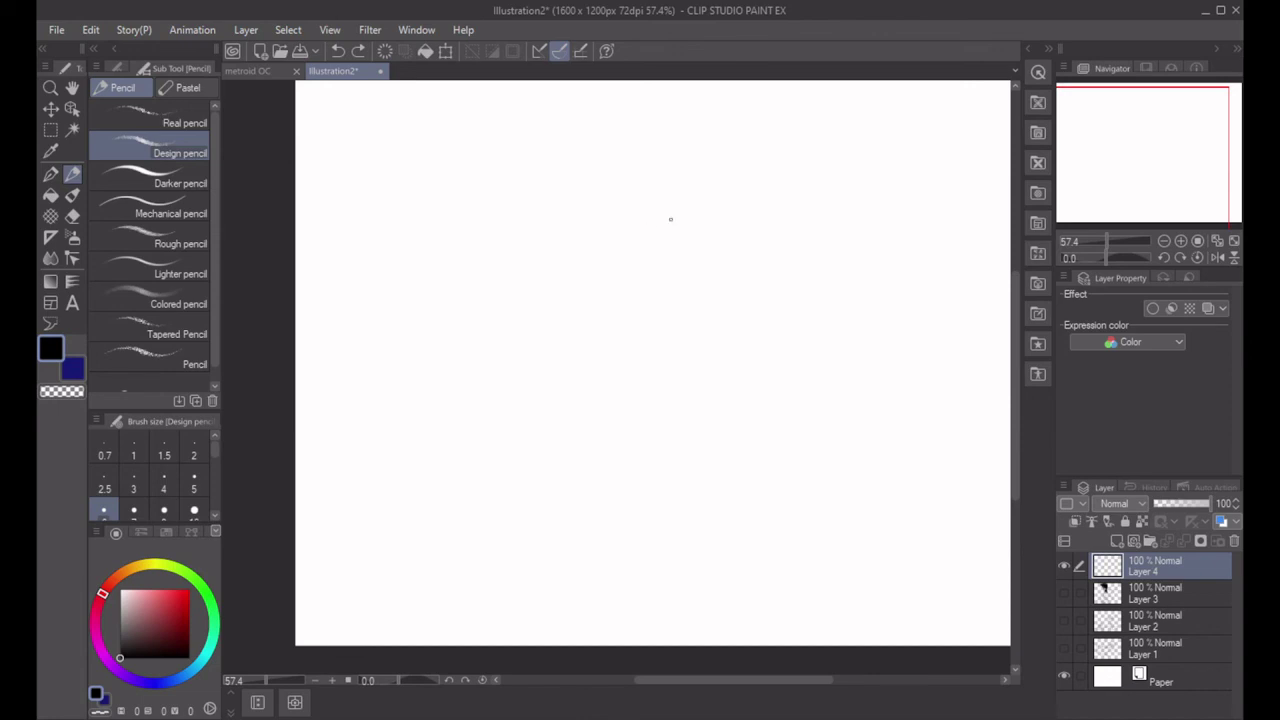
left_click_drag(685, 255, 674, 250)
key("ctrl+z")
left_click_drag(606, 294, 640, 194)
key("ctrl+z")
mouse_move(580, 380)
left_mouse_down()
mouse_move(627, 167)
mouse_move(597, 230)
mouse_move(527, 548)
left_mouse_up()
key("ctrl+z")
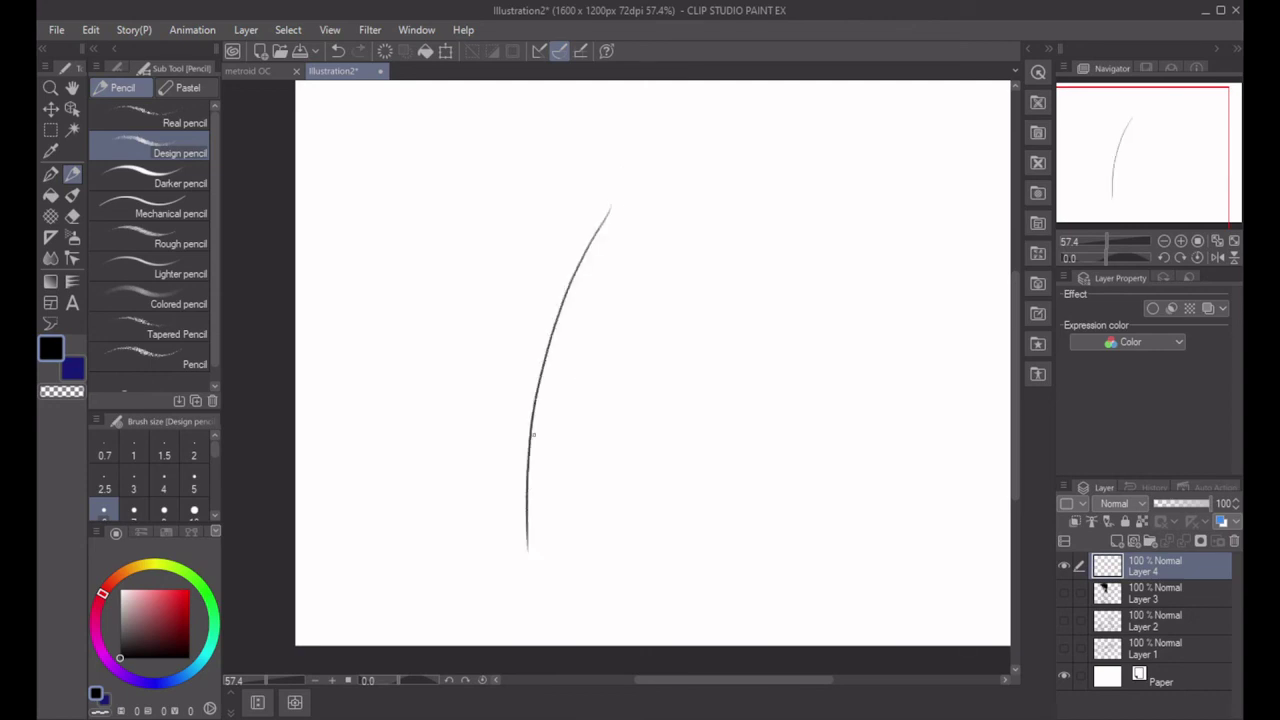
key("ctrl+z")
left_click_drag(561, 222, 545, 484)
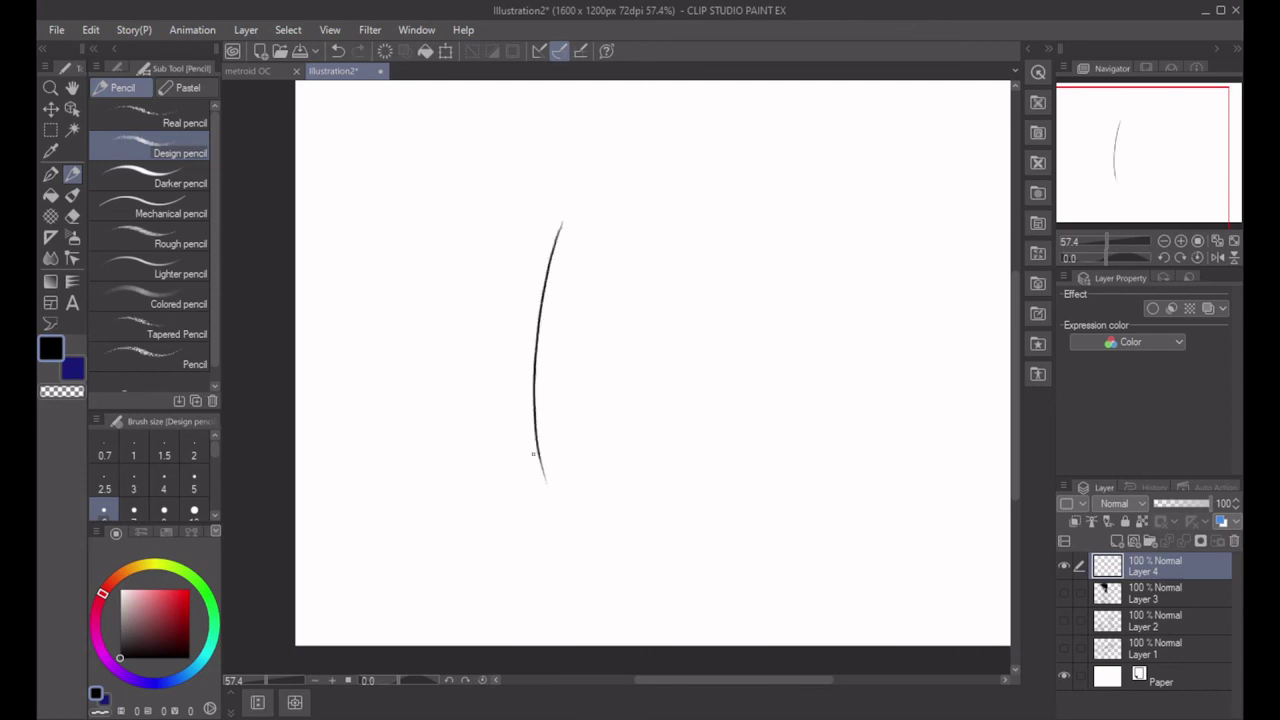
key("ctrl+z")
Draw a long upturned snout ending in a round nose with small highlight marks.
mouse_move(614, 227)
left_mouse_down()
mouse_move(508, 164)
mouse_move(448, 172)
mouse_move(471, 209)
mouse_move(509, 181)
mouse_move(464, 160)
left_mouse_up()
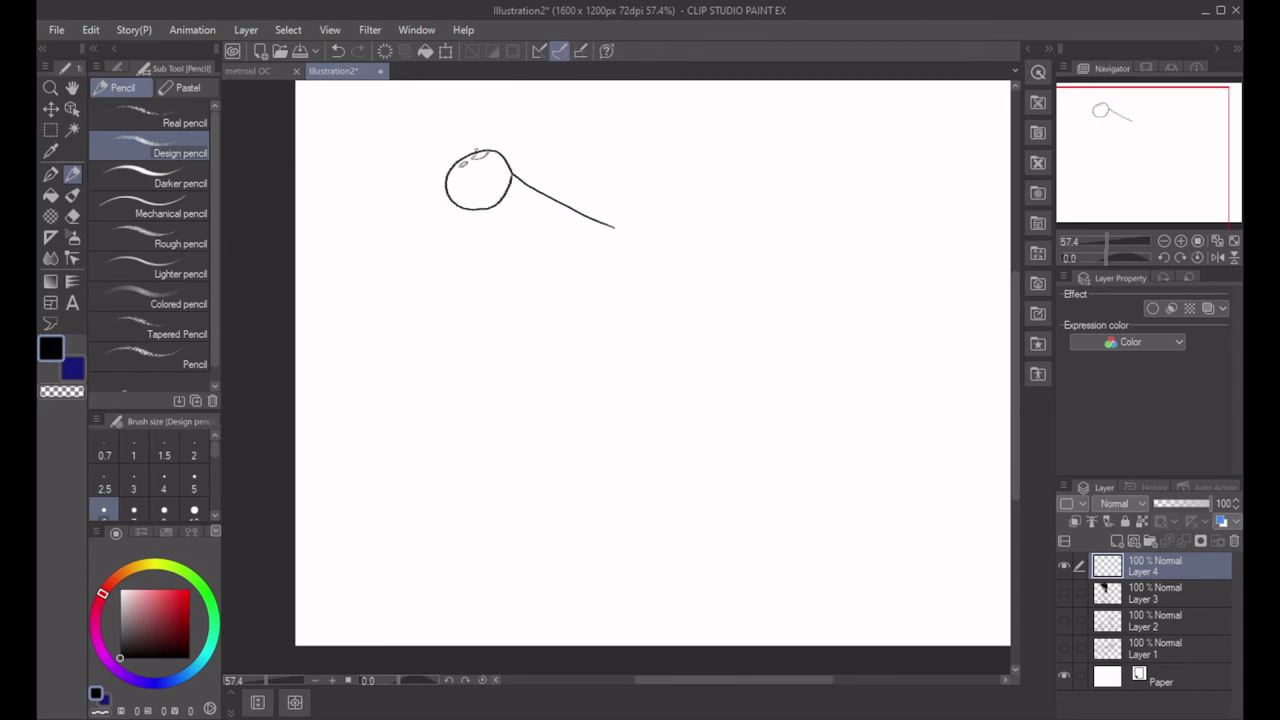
left_click_drag(495, 206, 605, 278)
key("ctrl+z")
Draw the brow line behind the snout, a spiky hair tuft and two half-closed eyes.
mouse_move(614, 225)
left_mouse_down()
mouse_move(648, 210)
mouse_move(677, 217)
left_mouse_up()
key("ctrl+z")
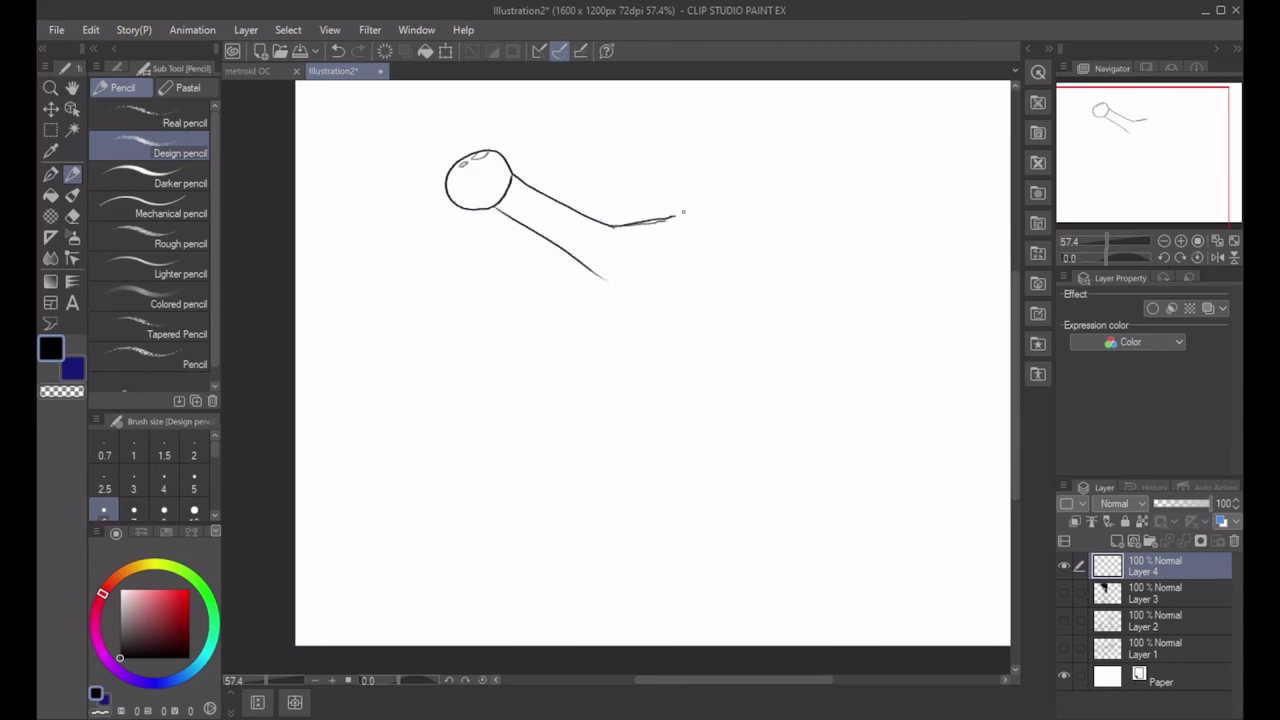
key("ctrl+z")
key("ctrl+z")
mouse_move(608, 226)
left_mouse_down()
mouse_move(720, 203)
mouse_move(730, 235)
mouse_move(726, 214)
mouse_move(736, 220)
mouse_move(632, 209)
mouse_move(621, 211)
mouse_move(714, 219)
mouse_move(626, 211)
mouse_move(611, 224)
mouse_move(688, 204)
mouse_move(610, 223)
mouse_move(686, 204)
mouse_move(692, 160)
mouse_move(706, 186)
mouse_move(756, 152)
mouse_move(757, 190)
mouse_move(796, 218)
left_mouse_up()
key("ctrl+z")
key("ctrl+z")
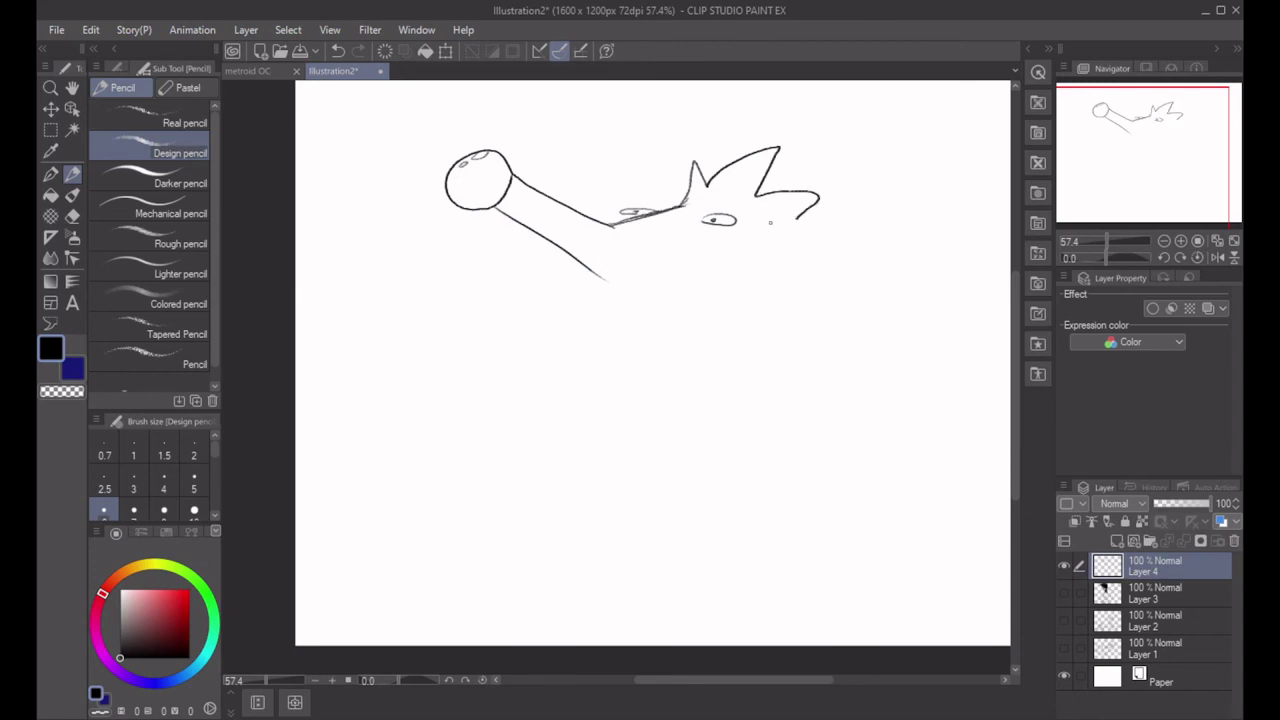
Erase the trailing end of the hair tuft and draw two pointed ears with inner ear lines.
left_click(72, 216)
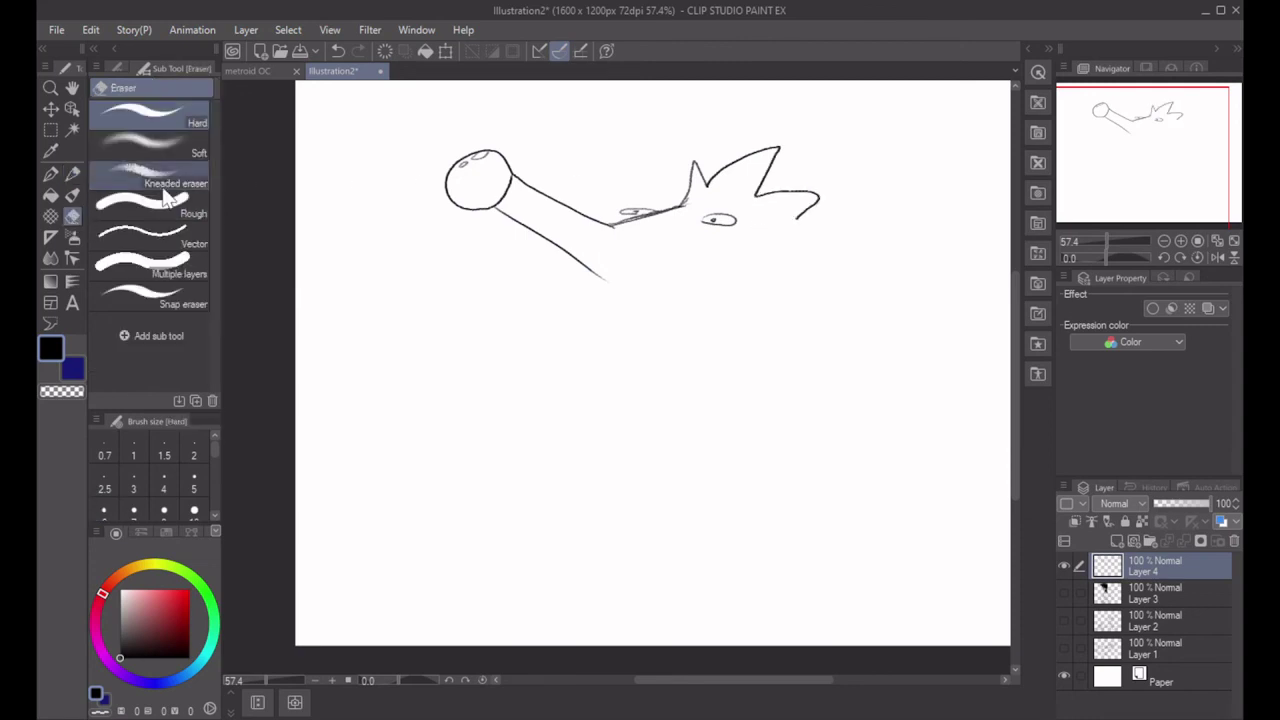
left_click(74, 170)
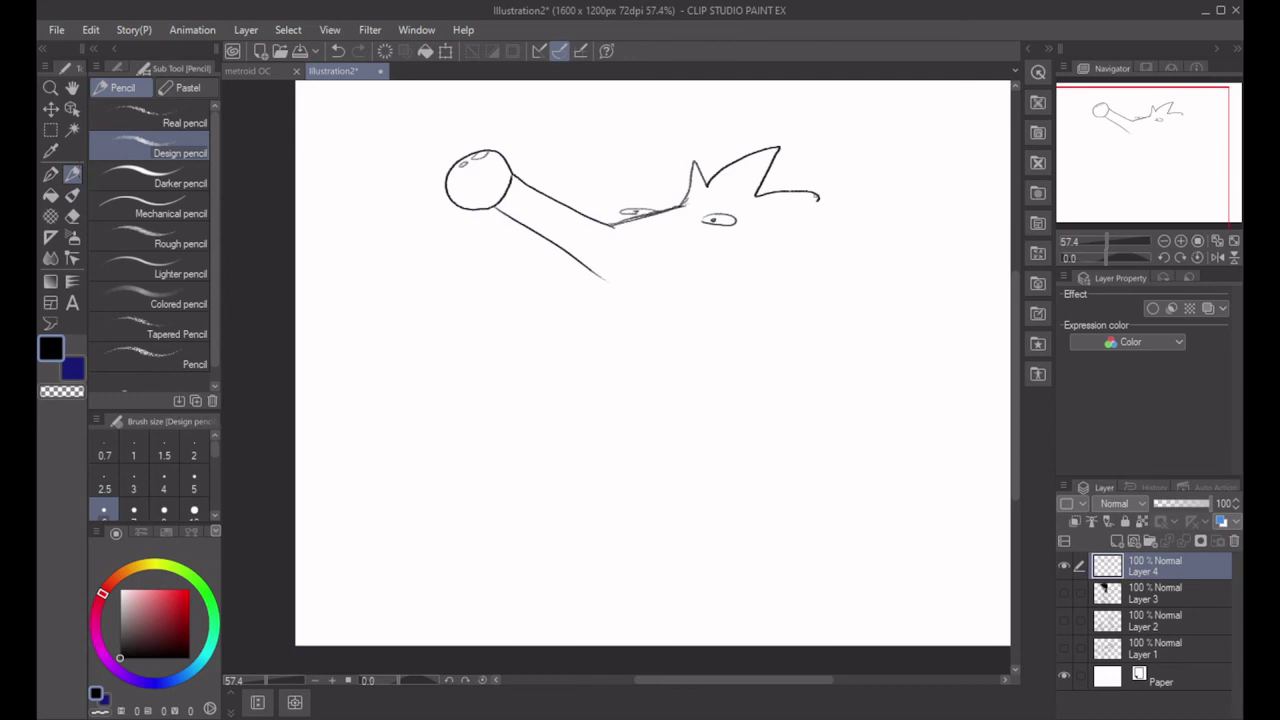
mouse_move(786, 213)
left_mouse_down()
mouse_move(912, 187)
mouse_move(840, 248)
left_mouse_up()
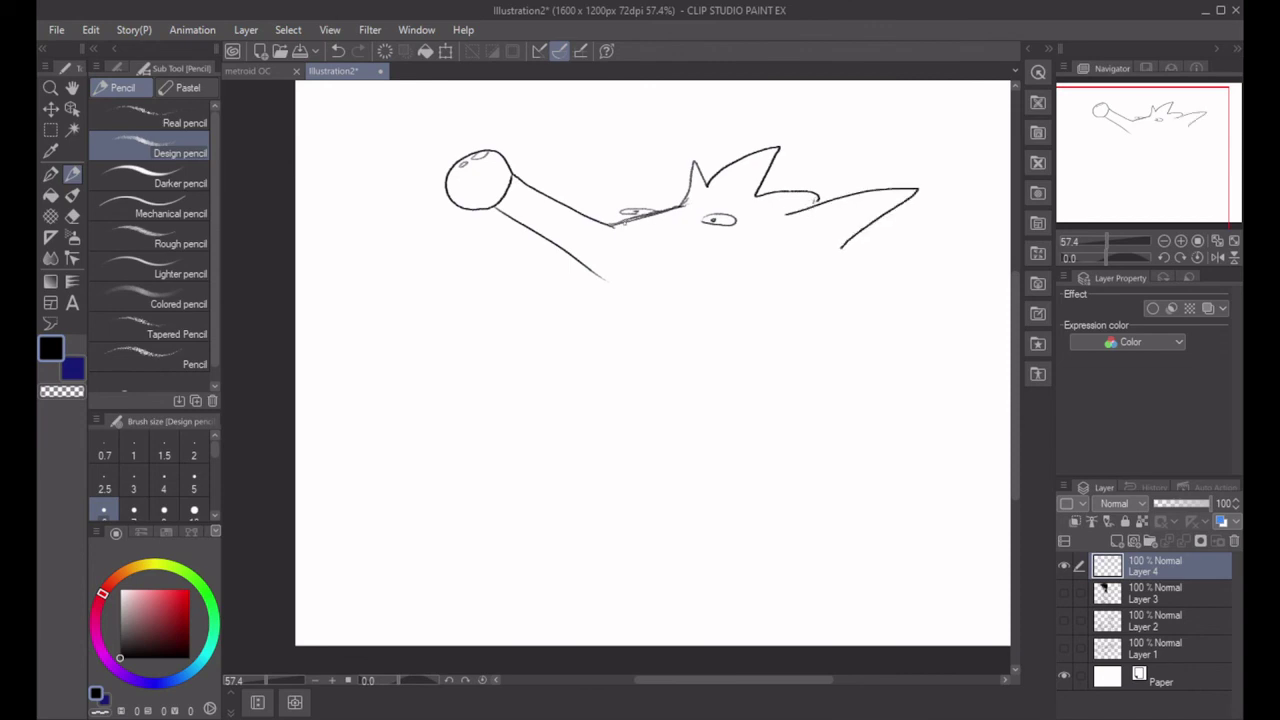
mouse_move(614, 224)
left_mouse_down()
mouse_move(634, 172)
mouse_move(676, 208)
left_mouse_up()
mouse_move(792, 240)
left_mouse_down()
mouse_move(820, 213)
mouse_move(887, 192)
mouse_move(808, 238)
mouse_move(850, 219)
left_mouse_up()
left_click_drag(622, 220, 652, 210)
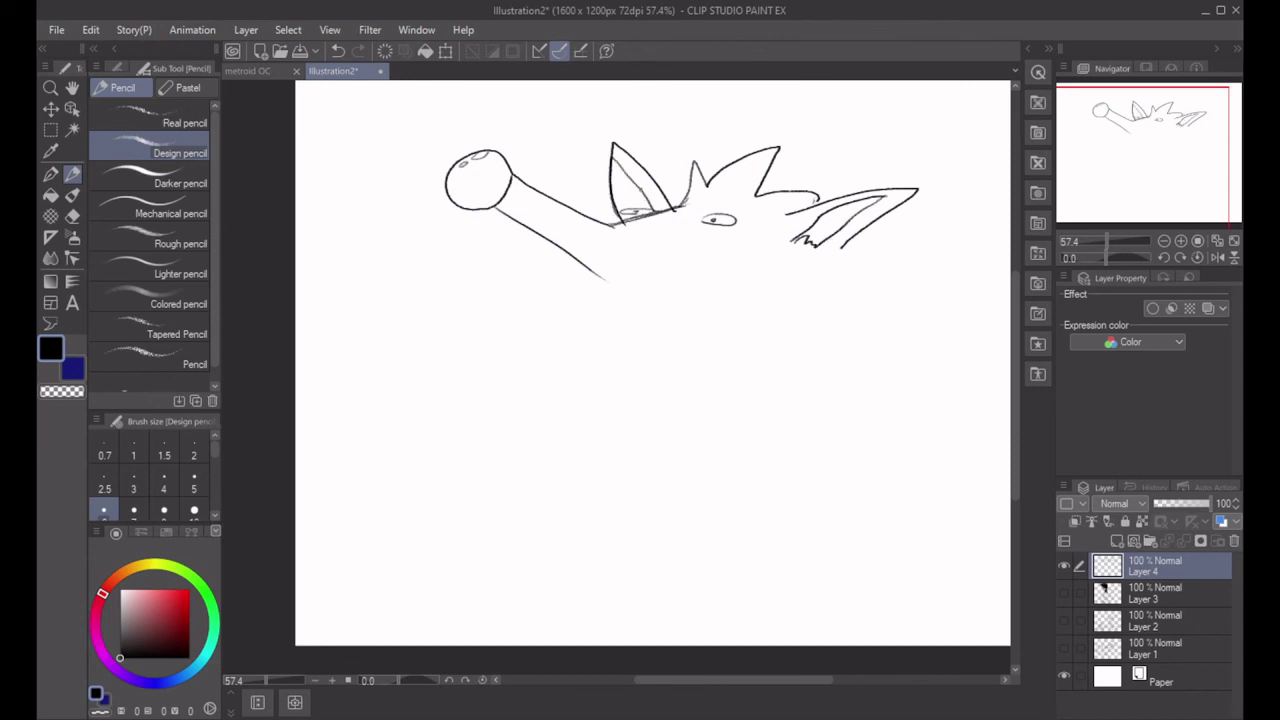
Outline the upper row of teeth as a wide block beneath the head, with the jaw line behind it.
mouse_move(602, 273)
left_mouse_down()
mouse_move(822, 252)
mouse_move(788, 366)
left_mouse_up()
key("ctrl+z")
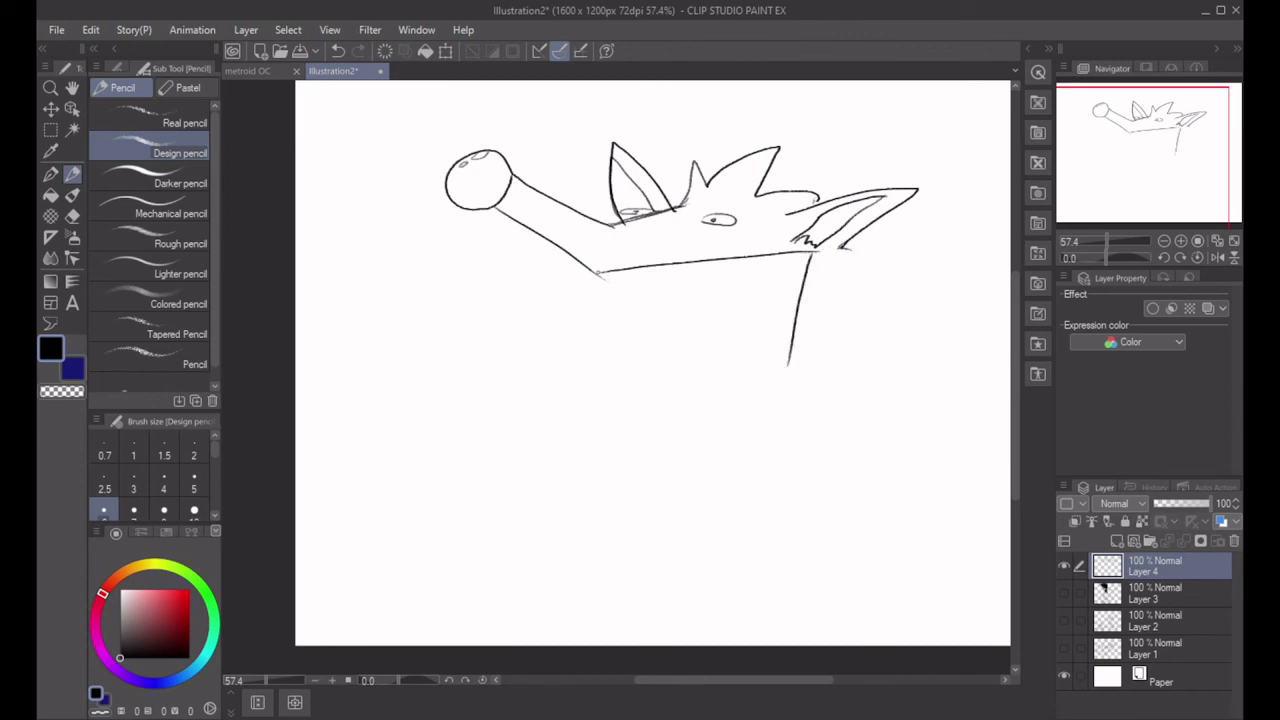
mouse_move(598, 272)
left_mouse_down()
mouse_move(611, 329)
mouse_move(805, 315)
left_mouse_up()
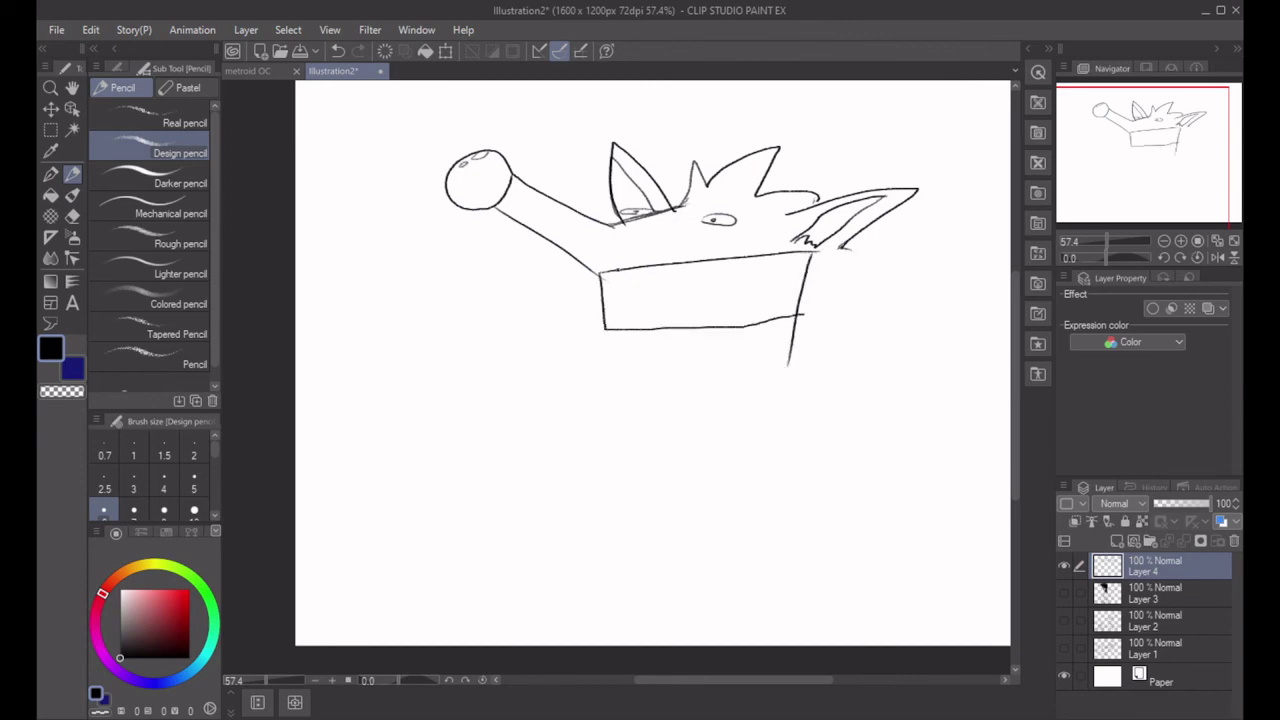
Divide the upper teeth with vertical lines and small gum notches, and draw a wavy line along the snout.
mouse_move(621, 267)
left_mouse_down()
mouse_move(739, 262)
mouse_move(626, 272)
mouse_move(629, 325)
left_mouse_up()
key("ctrl+z")
left_click_drag(632, 268, 632, 330)
left_click_drag(693, 268, 692, 320)
left_click_drag(743, 264, 742, 326)
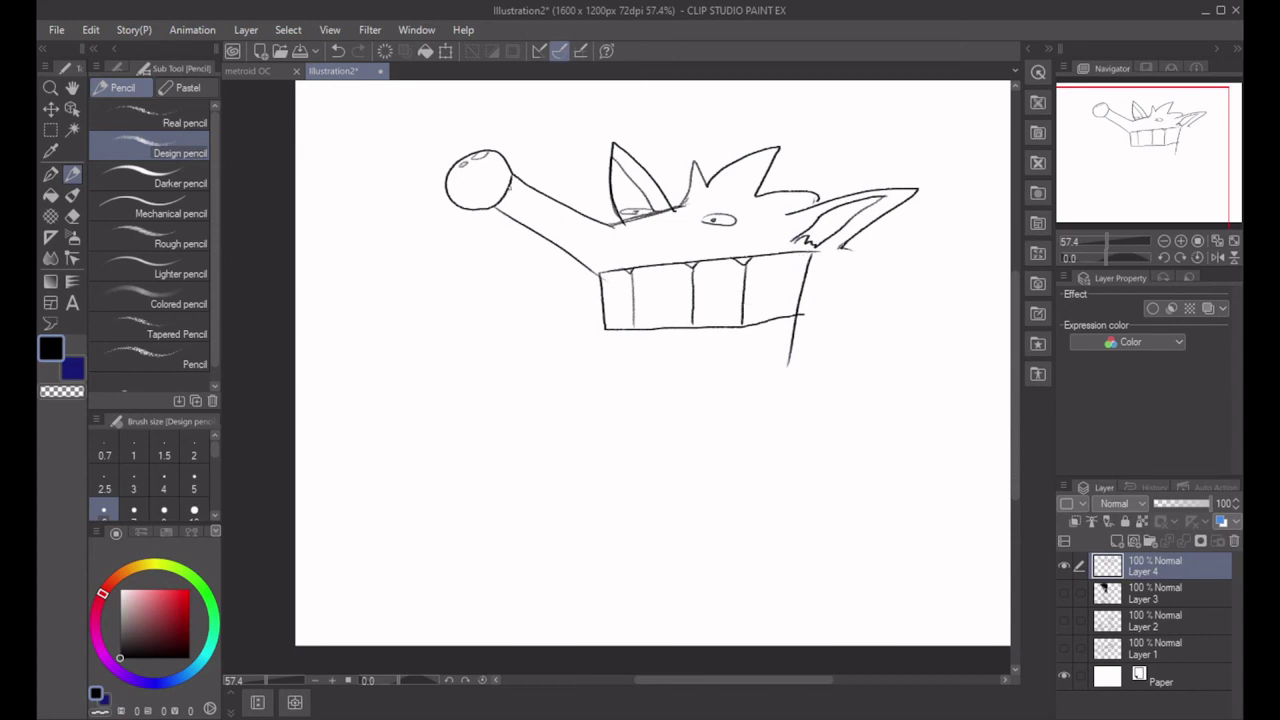
mouse_move(512, 193)
left_mouse_down()
mouse_move(574, 233)
mouse_move(755, 251)
left_mouse_up()
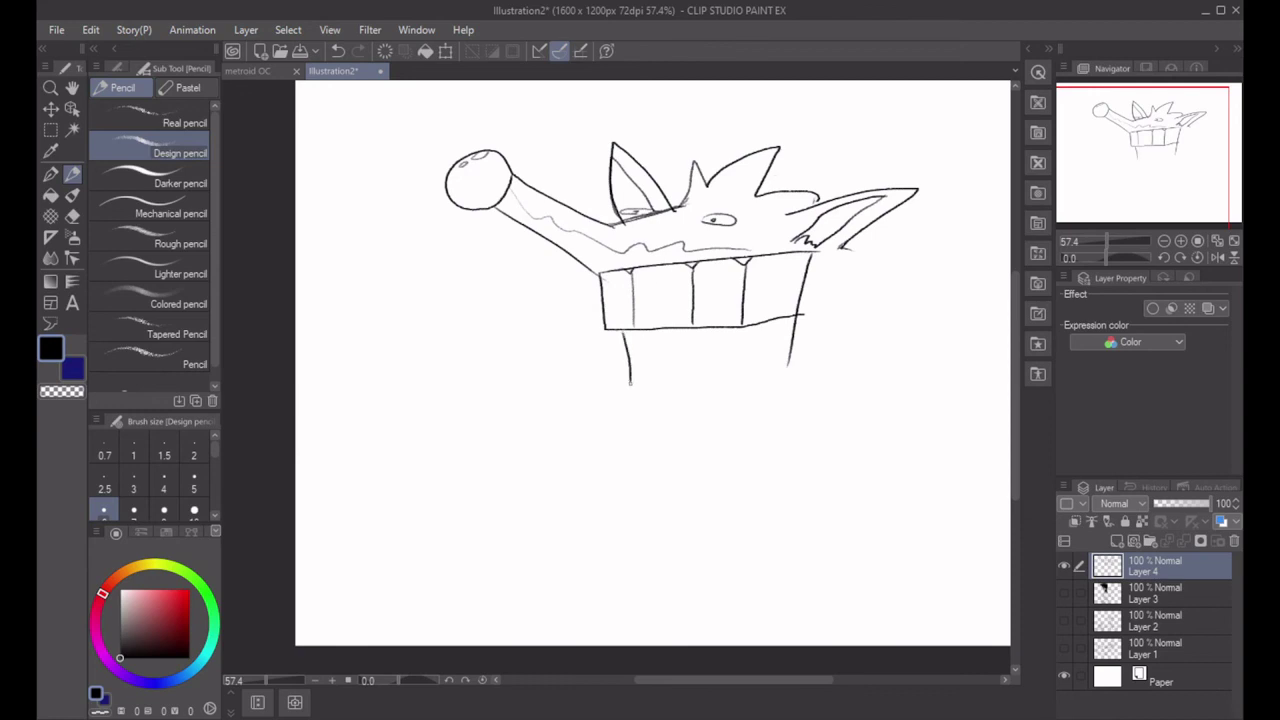
Outline the tapering lower block of teeth and add small gum notches along its bottom edge.
left_click_drag(620, 340, 780, 328)
key("ctrl+z")
left_click_drag(615, 351, 796, 331)
mouse_move(615, 352)
left_mouse_down()
mouse_move(630, 447)
mouse_move(765, 410)
left_mouse_up()
mouse_move(793, 338)
left_mouse_down()
mouse_move(764, 412)
mouse_move(798, 316)
left_mouse_up()
key("ctrl+z")
left_click_drag(645, 438, 729, 413)
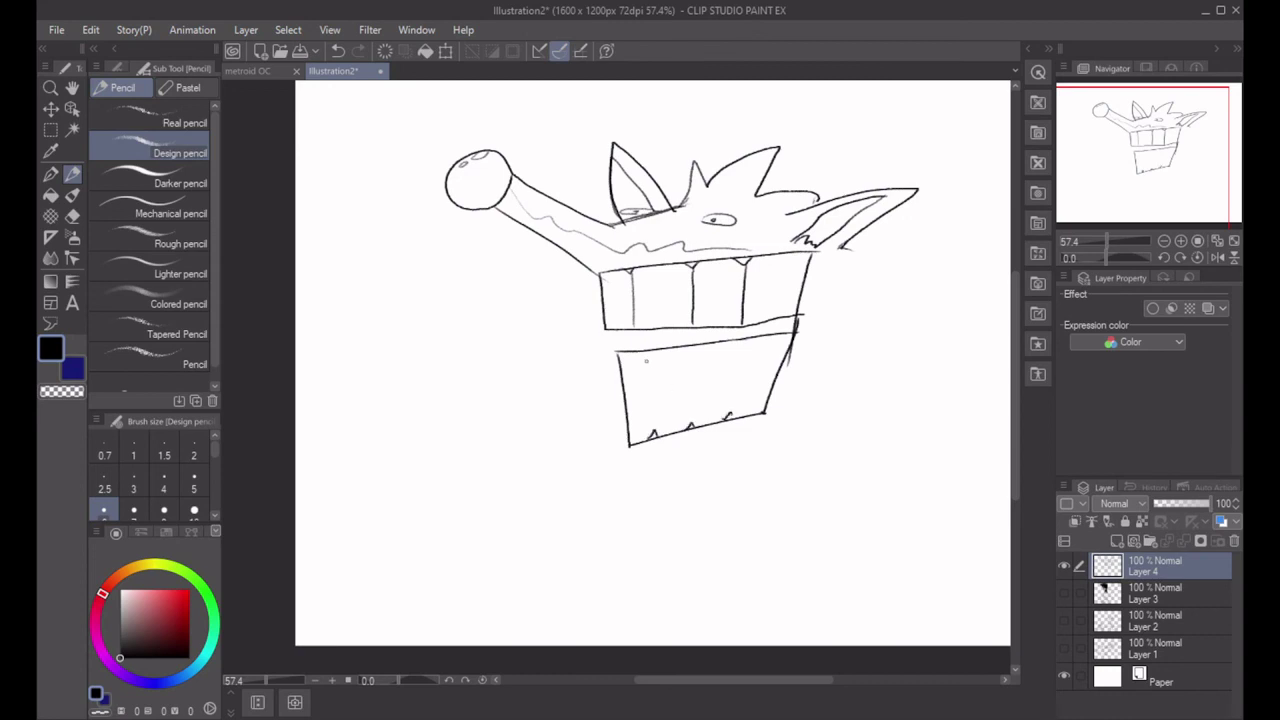
Divide the lower block into separate teeth with four vertical lines.
left_click_drag(646, 356, 651, 427)
left_click_drag(693, 347, 688, 424)
left_click_drag(734, 341, 729, 419)
left_click_drag(772, 336, 767, 395)
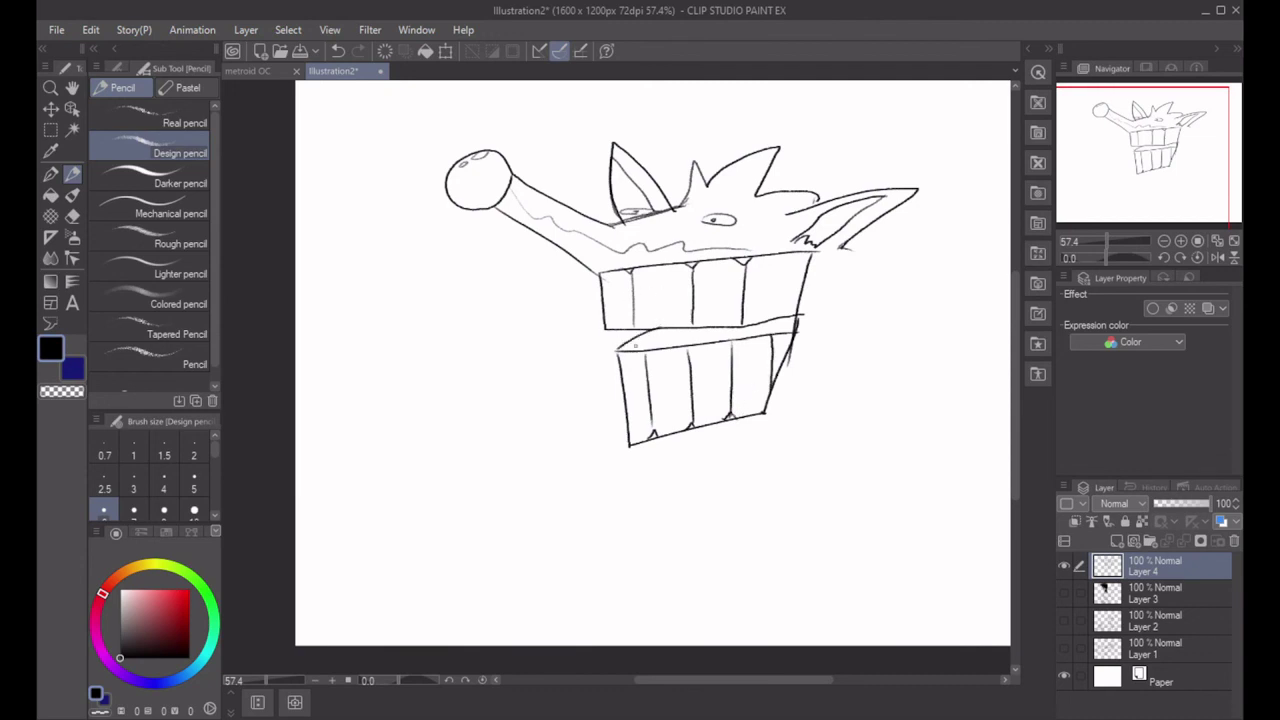
Draw the inside of the mouth between the two rows of teeth and hatch its rear part dark.
mouse_move(651, 349)
left_mouse_down()
mouse_move(685, 327)
mouse_move(661, 349)
mouse_move(678, 331)
mouse_move(697, 342)
mouse_move(796, 324)
left_mouse_up()
key("ctrl+z")
key("ctrl+z")
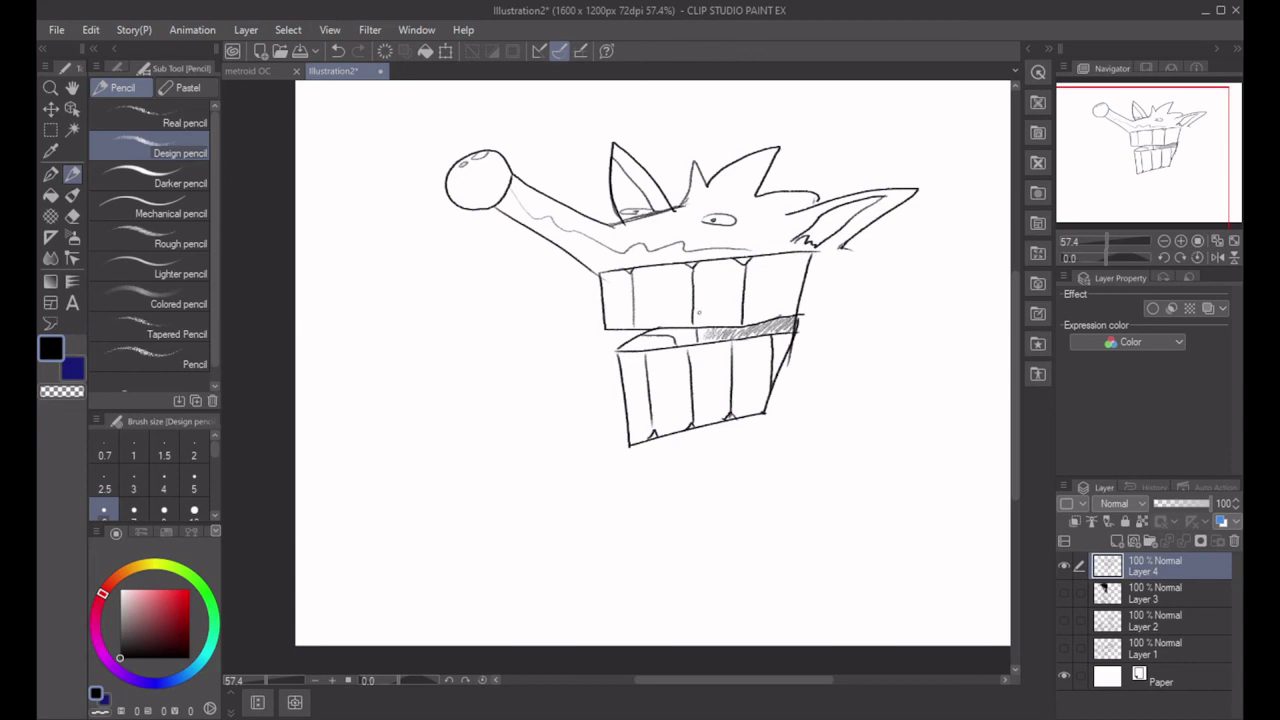
left_click_drag(698, 340, 704, 328)
Draw a thin bent arm extending behind the head, ending in a cuff and a dangling gloved hand.
left_click_drag(846, 248, 910, 264)
mouse_move(846, 298)
left_mouse_down()
mouse_move(934, 270)
mouse_move(916, 316)
left_mouse_up()
mouse_move(934, 274)
left_mouse_down()
mouse_move(932, 318)
mouse_move(912, 327)
mouse_move(937, 322)
mouse_move(895, 337)
mouse_move(898, 358)
mouse_move(934, 338)
mouse_move(940, 360)
mouse_move(918, 350)
mouse_move(958, 334)
left_mouse_up()
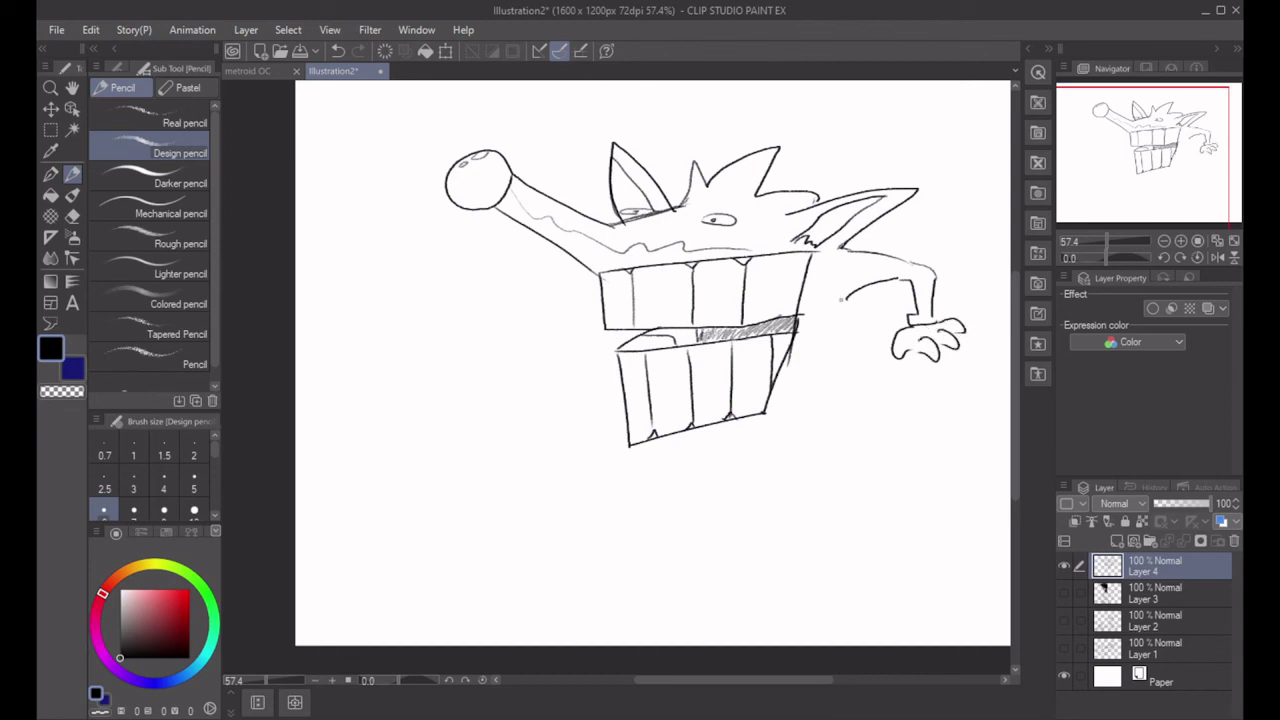
Draw the back line down from the underarm and a protruding lip beneath the lower teeth.
mouse_move(846, 298)
left_mouse_down()
mouse_move(836, 372)
mouse_move(856, 352)
mouse_move(788, 444)
left_mouse_up()
key("ctrl+z")
left_click_drag(630, 446, 678, 490)
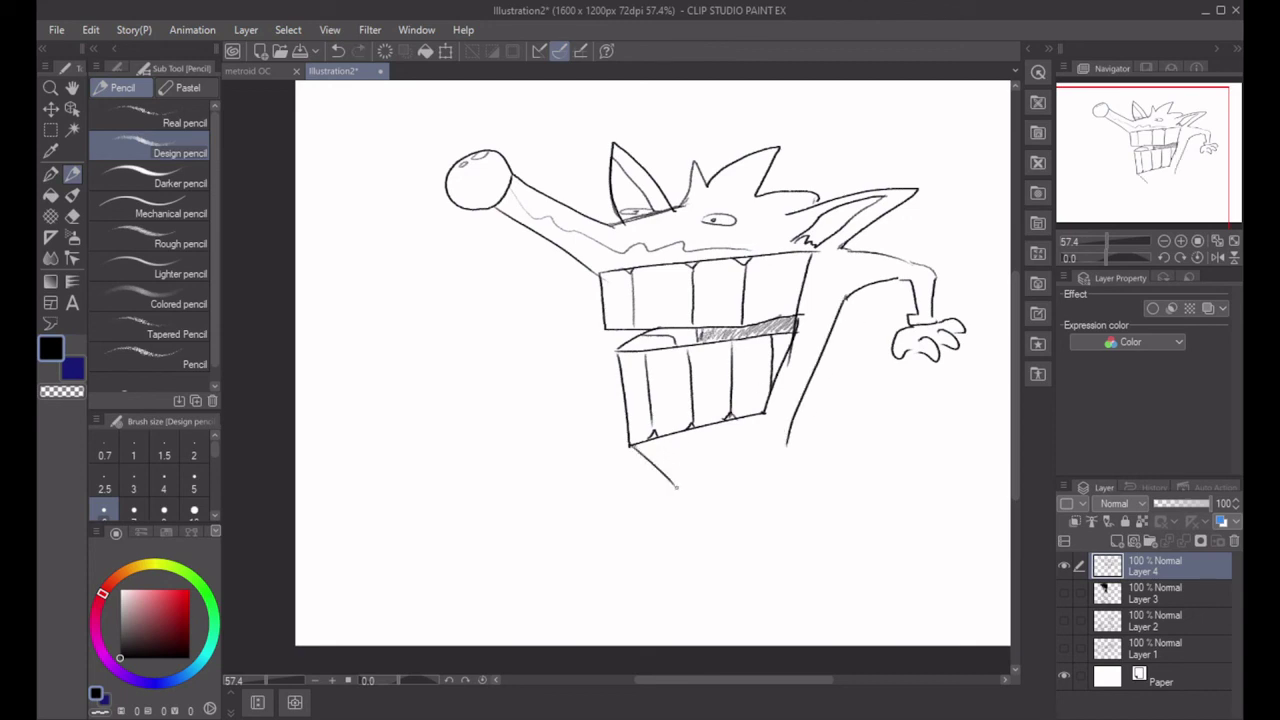
key("ctrl+z")
mouse_move(636, 443)
left_mouse_down()
mouse_move(605, 455)
mouse_move(617, 448)
mouse_move(610, 457)
mouse_move(648, 462)
left_mouse_up()
key("ctrl+z")
Draw the front and back of the narrow waist down to a slanted waistband with flared ends.
left_click_drag(649, 463, 661, 491)
key("ctrl+z")
key("ctrl+z")
left_click_drag(790, 429, 788, 446)
mouse_move(648, 489)
left_mouse_down()
mouse_move(797, 460)
mouse_move(790, 443)
mouse_move(787, 487)
left_mouse_up()
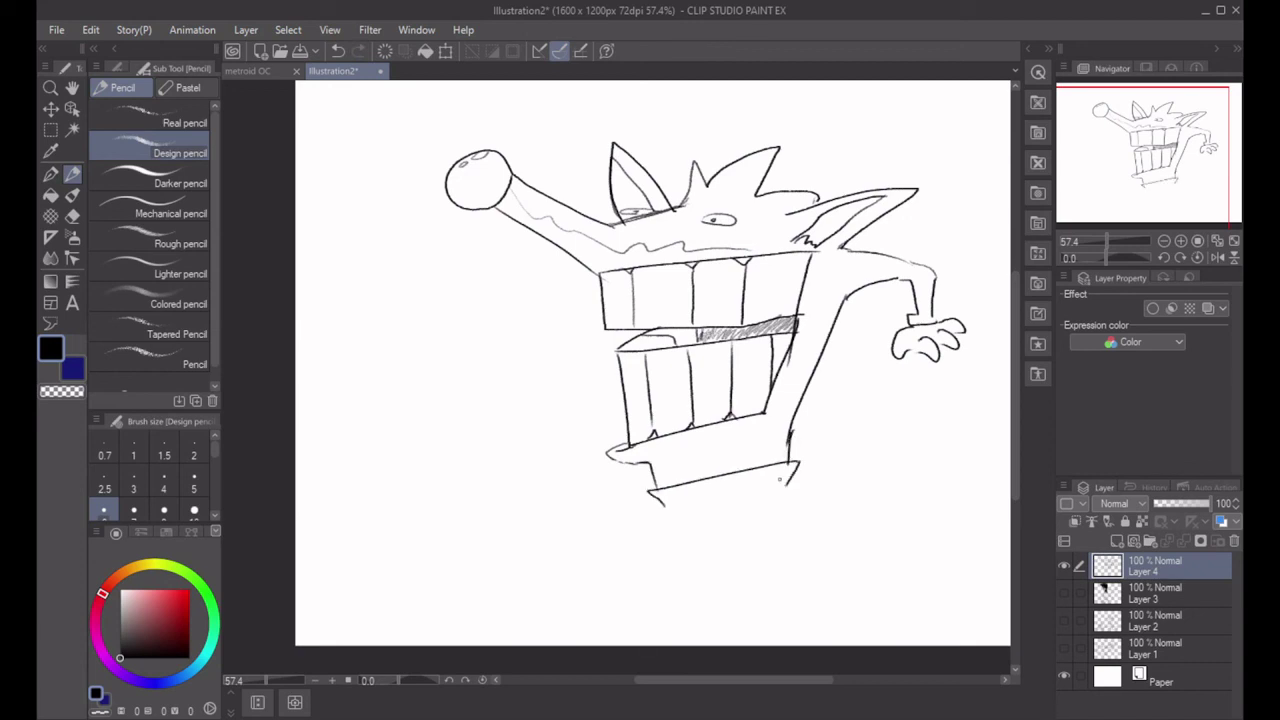
left_click_drag(666, 500, 782, 490)
Reinforce the lower lip, draw a jagged line from the mouth corner to the waistband, and add a navel dot.
mouse_move(614, 454)
left_mouse_down()
mouse_move(655, 466)
mouse_move(607, 452)
mouse_move(636, 442)
left_mouse_up()
key("ctrl+z")
left_click_drag(791, 481, 787, 491)
mouse_move(770, 412)
left_mouse_down()
mouse_move(747, 444)
mouse_move(754, 466)
left_mouse_up()
left_click(679, 467)
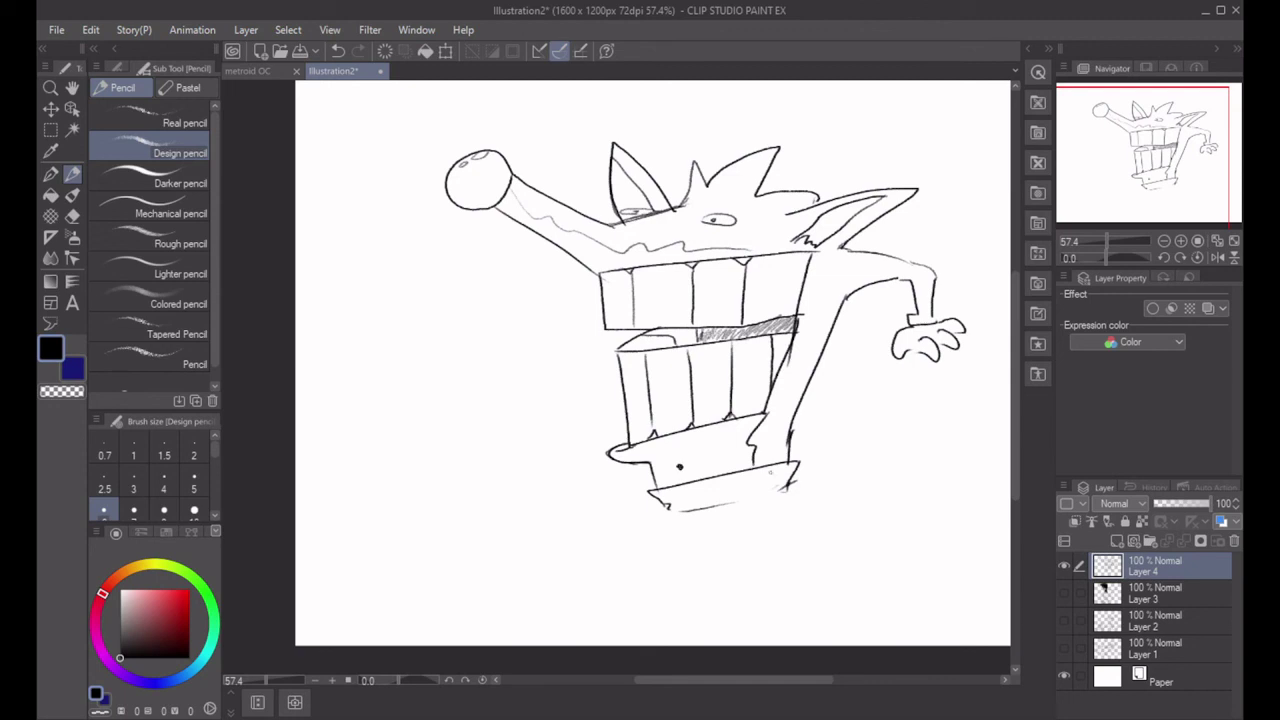
Outline baggy shorts below the waistband, with a rounded crotch fold and two wide flared legs.
left_click_drag(797, 483, 786, 490)
left_click_drag(750, 556, 794, 556)
mouse_move(670, 507)
left_mouse_down()
mouse_move(615, 526)
mouse_move(617, 596)
left_mouse_up()
key("ctrl+z")
mouse_move(668, 506)
left_mouse_down()
mouse_move(602, 572)
mouse_move(694, 596)
mouse_move(755, 548)
left_mouse_up()
key("ctrl+z")
key("ctrl+z")
left_click_drag(788, 490, 853, 495)
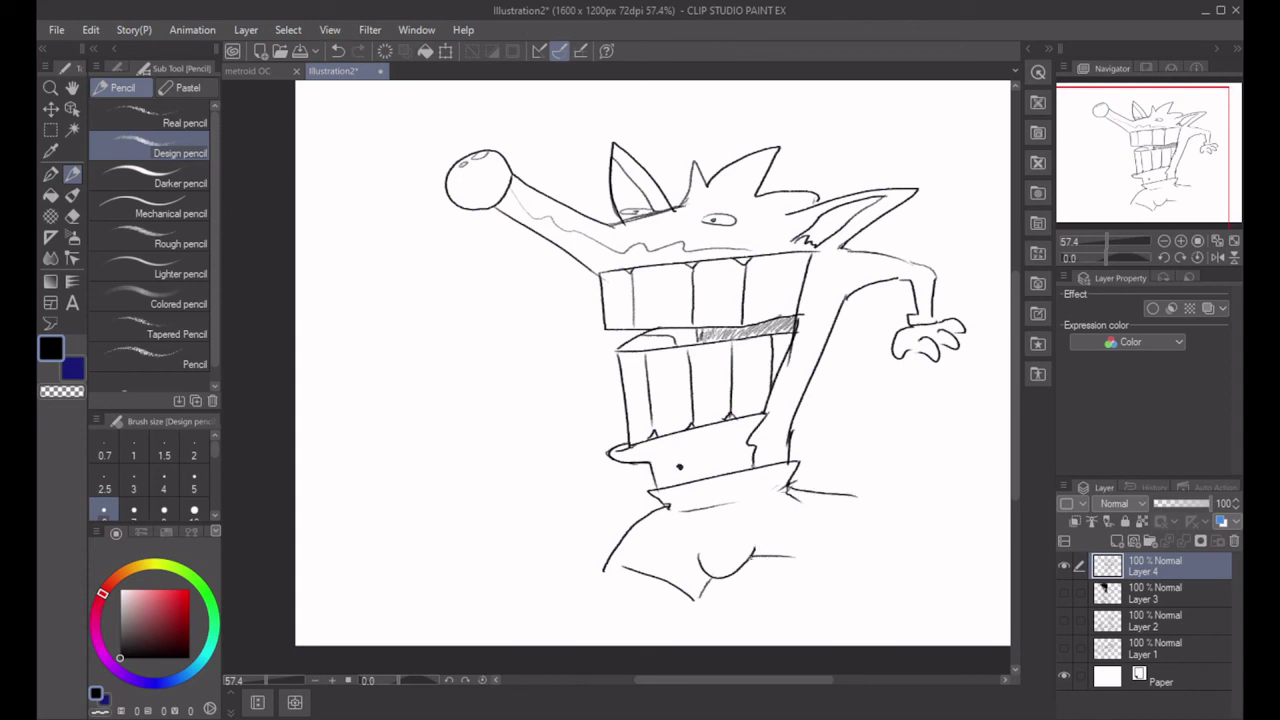
mouse_move(752, 556)
left_mouse_down()
mouse_move(818, 575)
mouse_move(862, 510)
mouse_move(868, 520)
left_mouse_up()
Hatch the front leg opening of the shorts and draw a thin front leg ending in a rounded shoe.
mouse_move(615, 566)
left_mouse_down()
mouse_move(591, 609)
mouse_move(602, 604)
mouse_move(609, 626)
mouse_move(618, 606)
mouse_move(626, 641)
mouse_move(568, 590)
mouse_move(559, 645)
mouse_move(599, 645)
mouse_move(558, 645)
mouse_move(628, 638)
mouse_move(602, 634)
mouse_move(606, 620)
mouse_move(617, 633)
mouse_move(697, 603)
mouse_move(630, 596)
mouse_move(682, 602)
left_mouse_up()
key("ctrl+z")
key("ctrl+z")
key("ctrl+z")
key("ctrl+z")
key("ctrl+z")
key("ctrl+z")
key("ctrl+z")
Draw the curved opening of the rear shorts leg and a thin rear leg extending down from it.
mouse_move(806, 572)
left_mouse_down()
mouse_move(859, 527)
mouse_move(827, 566)
left_mouse_up()
key("ctrl+z")
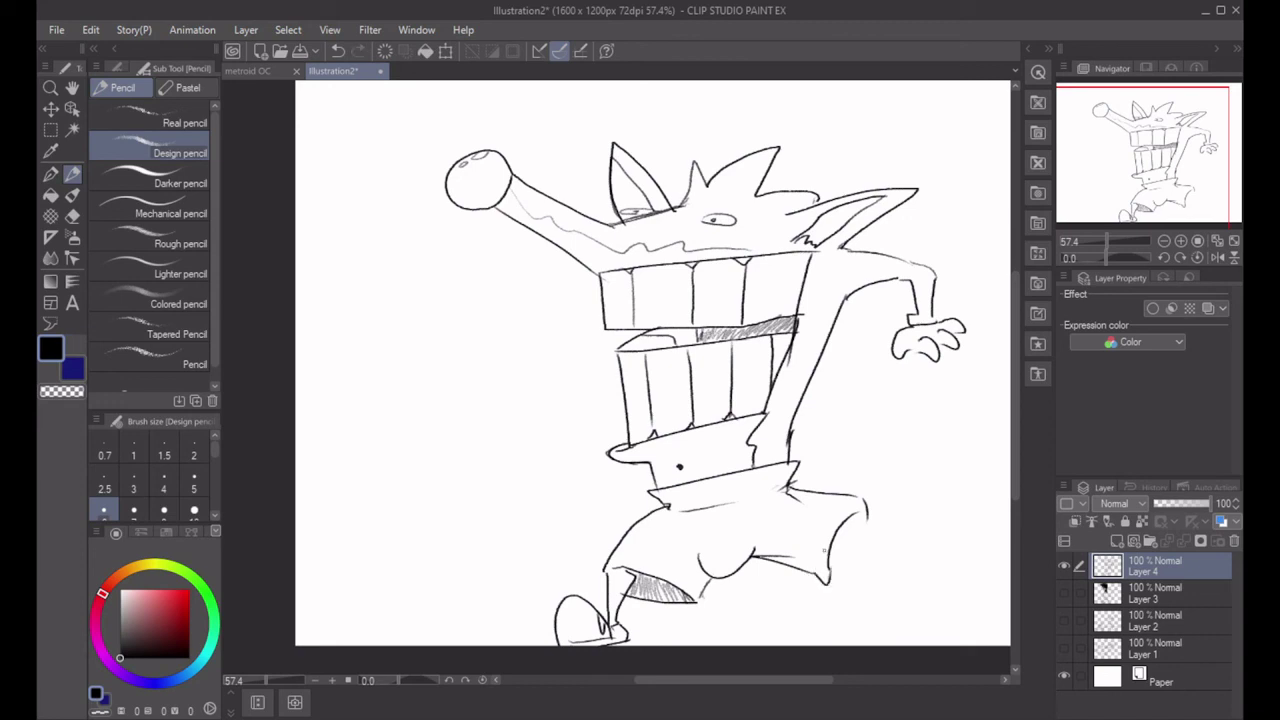
key("ctrl+z")
left_click_drag(812, 576, 836, 579)
left_click_drag(855, 521, 880, 549)
key("ctrl+z")
left_click_drag(868, 520, 870, 586)
mouse_move(834, 534)
left_mouse_down()
mouse_move(867, 573)
mouse_move(864, 607)
mouse_move(870, 573)
mouse_move(880, 616)
left_mouse_up()
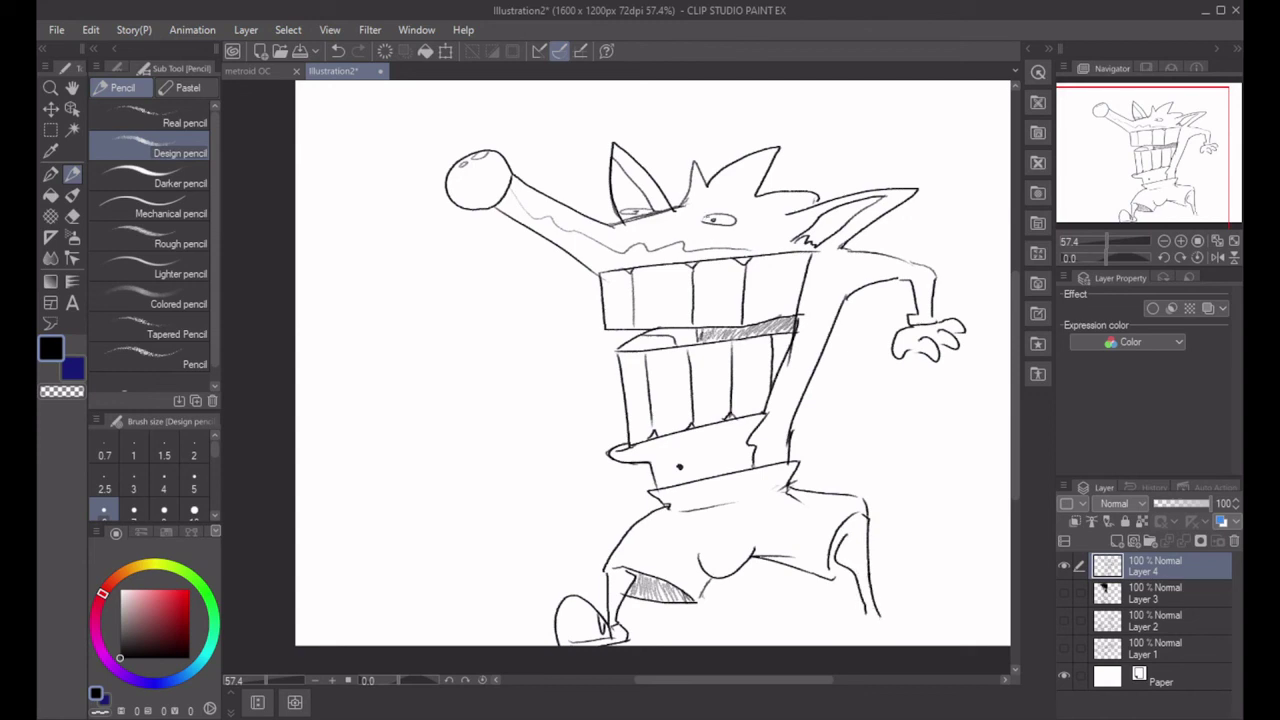
Add a wavy brow line across the head above the eye and hatch the rear leg opening of the shorts.
left_click_drag(679, 211, 806, 215)
mouse_move(843, 577)
left_mouse_down()
mouse_move(851, 563)
mouse_move(834, 558)
mouse_move(836, 542)
mouse_move(840, 568)
left_mouse_up()
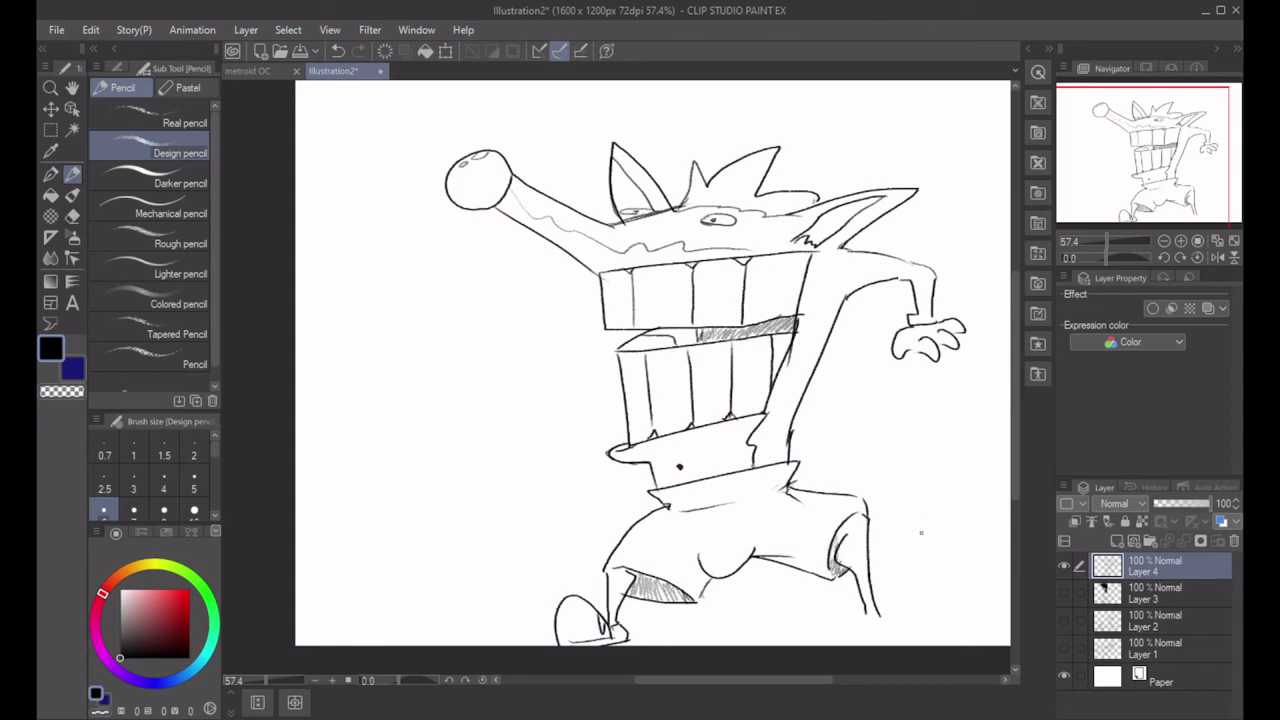
Draw the large rounded shoe on the rear leg and add a matching ankle flap to the front shoe.
mouse_move(866, 610)
left_mouse_down()
mouse_move(880, 614)
mouse_move(888, 578)
mouse_move(892, 616)
mouse_move(872, 584)
left_mouse_up()
key("ctrl+z")
mouse_move(872, 578)
left_mouse_down()
mouse_move(910, 588)
mouse_move(888, 616)
mouse_move(934, 632)
left_mouse_up()
mouse_move(862, 608)
left_mouse_down()
mouse_move(873, 644)
mouse_move(932, 634)
mouse_move(885, 614)
left_mouse_up()
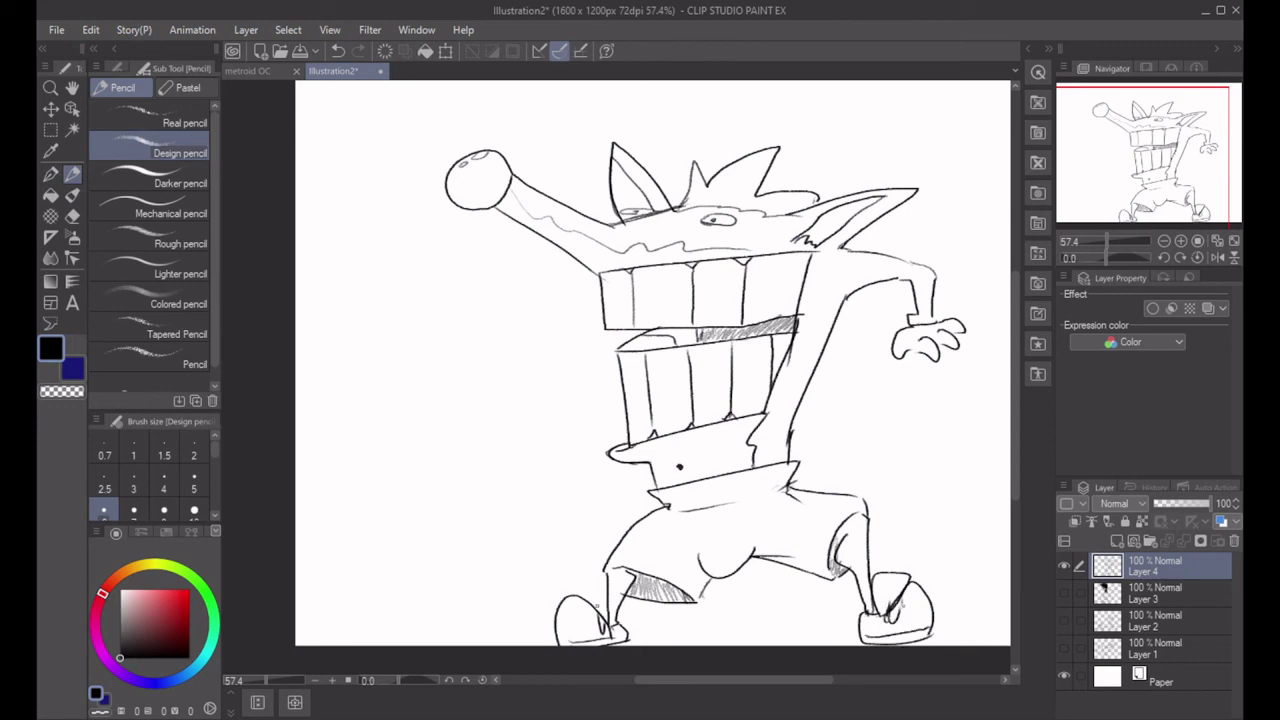
mouse_move(594, 601)
left_mouse_down()
mouse_move(616, 597)
mouse_move(615, 626)
mouse_move(607, 600)
left_mouse_up()
key("c")
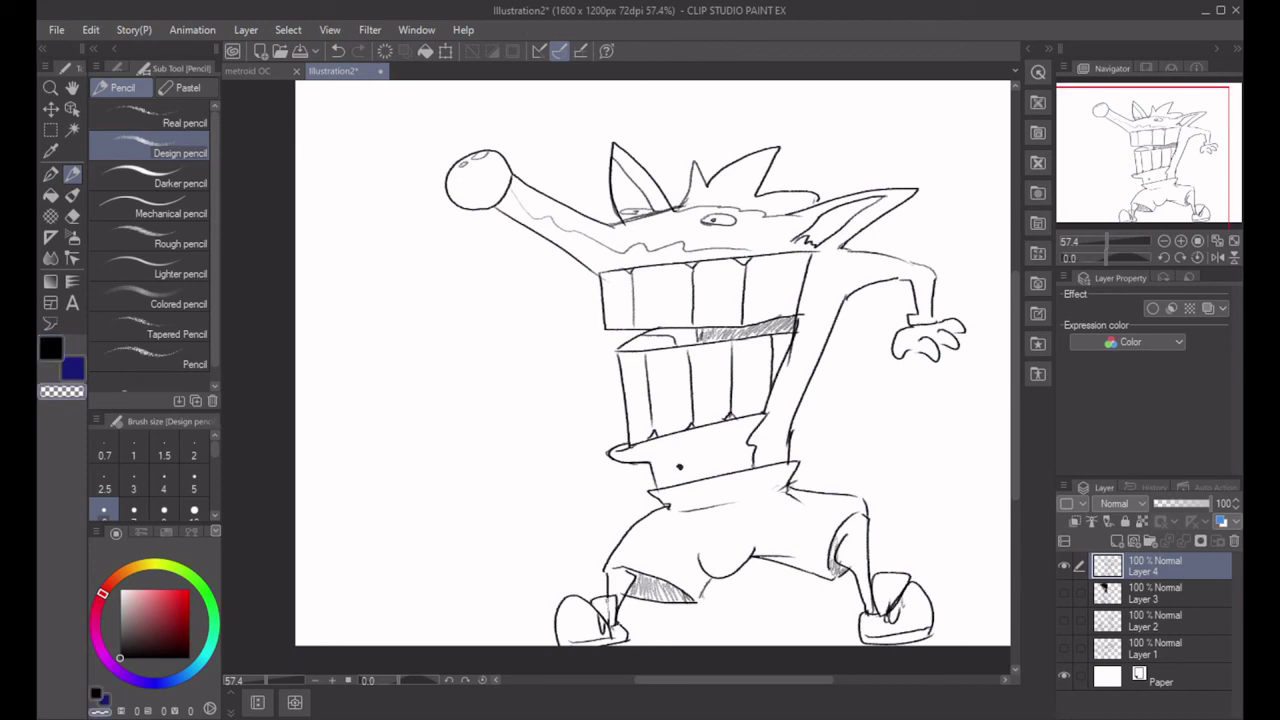
key("c")
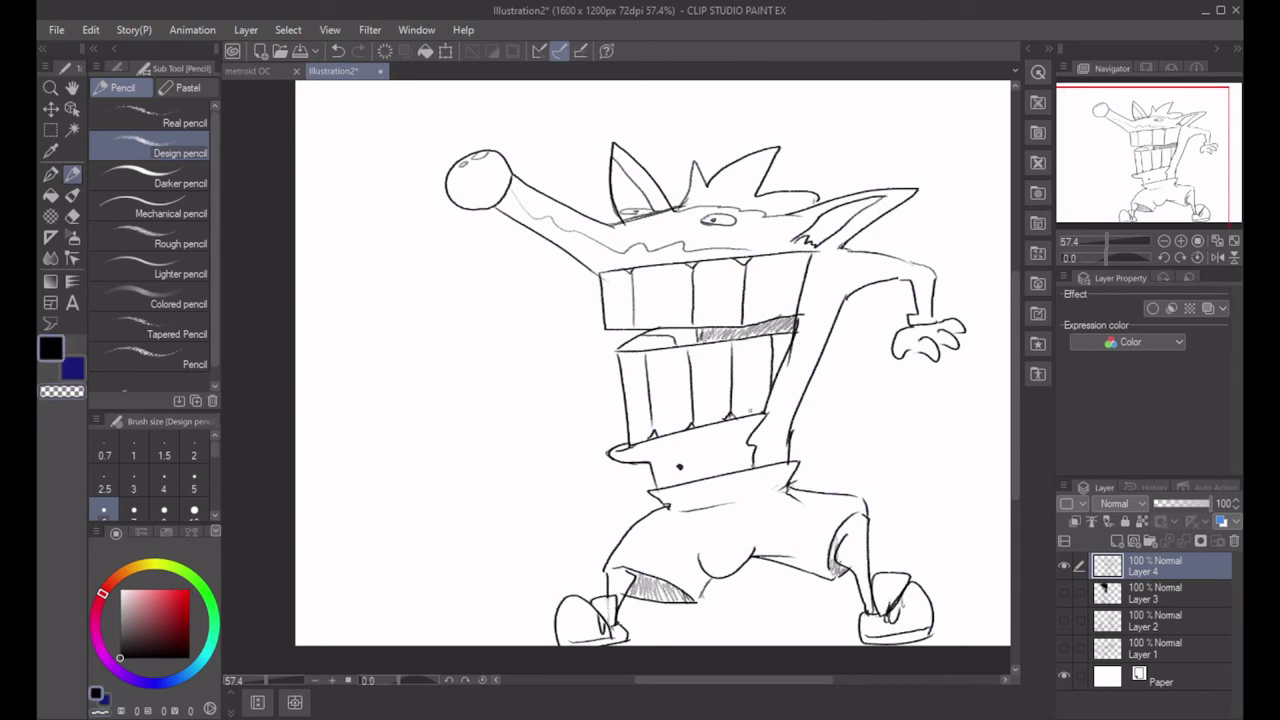
Draw a thin bent arm reaching forward from behind the teeth, ending in a cuff edge.
mouse_move(612, 330)
left_mouse_down()
mouse_move(563, 356)
mouse_move(562, 404)
mouse_move(580, 362)
mouse_move(538, 367)
mouse_move(589, 355)
mouse_move(530, 367)
mouse_move(609, 359)
mouse_move(520, 373)
mouse_move(538, 395)
mouse_move(531, 382)
left_mouse_up()
key("ctrl+z")
key("ctrl+z")
key("ctrl+z")
key("c")
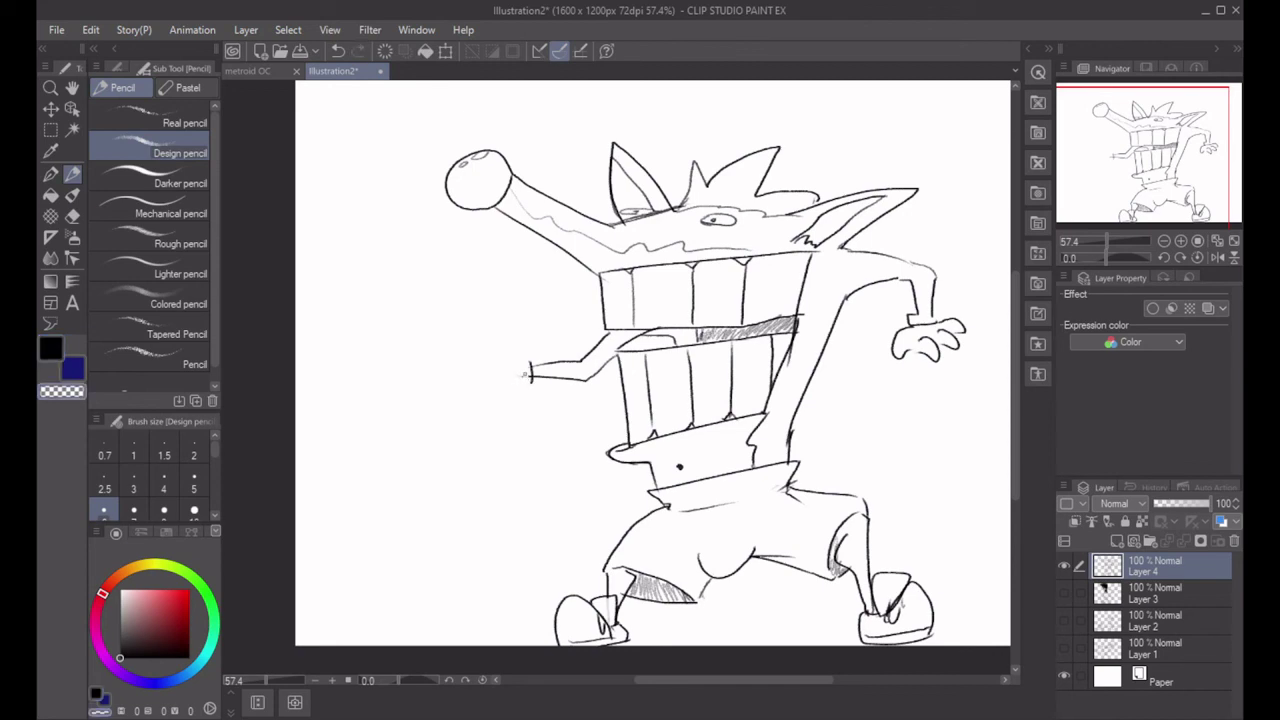
key("c")
Draw a gloved hand on the forward arm with a rounded palm, a curled thumb and long raised fingers.
mouse_move(519, 358)
left_mouse_down()
mouse_move(529, 385)
mouse_move(472, 384)
mouse_move(464, 355)
mouse_move(488, 344)
mouse_move(484, 362)
mouse_move(508, 360)
mouse_move(499, 371)
mouse_move(512, 359)
mouse_move(452, 342)
mouse_move(480, 340)
mouse_move(468, 365)
mouse_move(423, 338)
mouse_move(450, 352)
left_mouse_up()
key("ctrl+z")
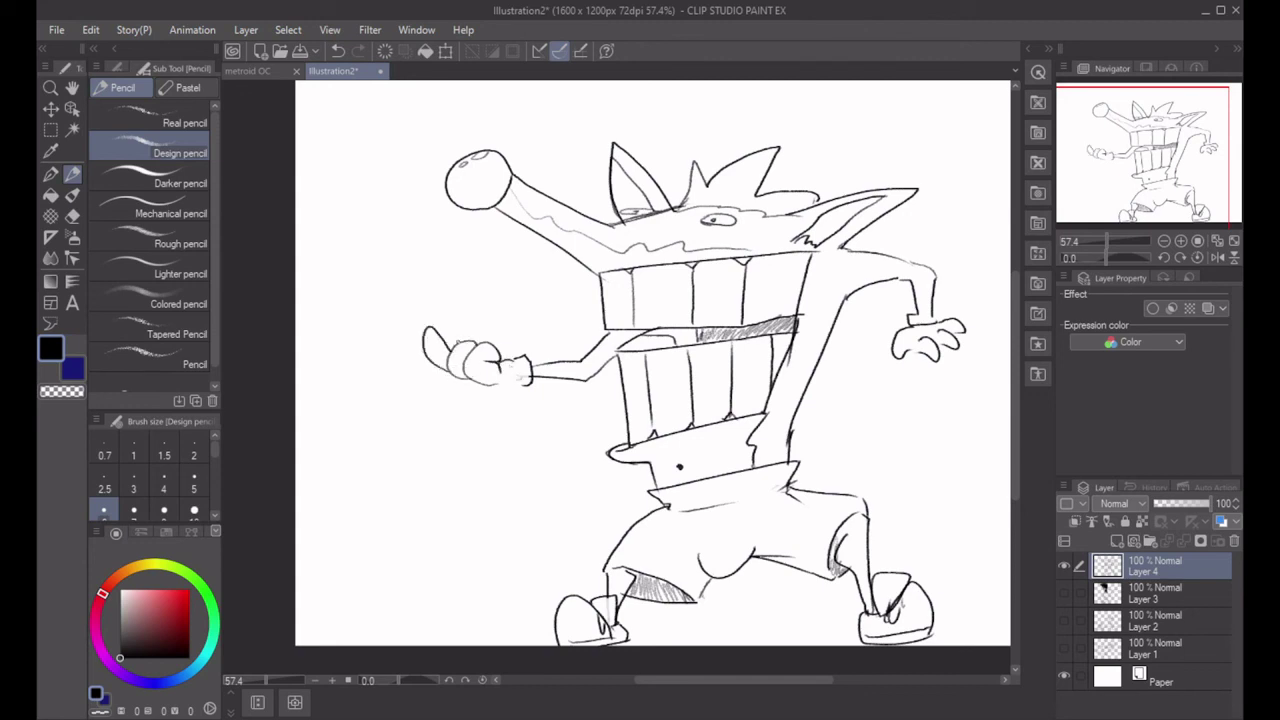
key("ctrl+z")
key("ctrl+z")
key("ctrl+z")
key("ctrl+z")
key("ctrl+z")
key("ctrl+z")
key("ctrl+z")
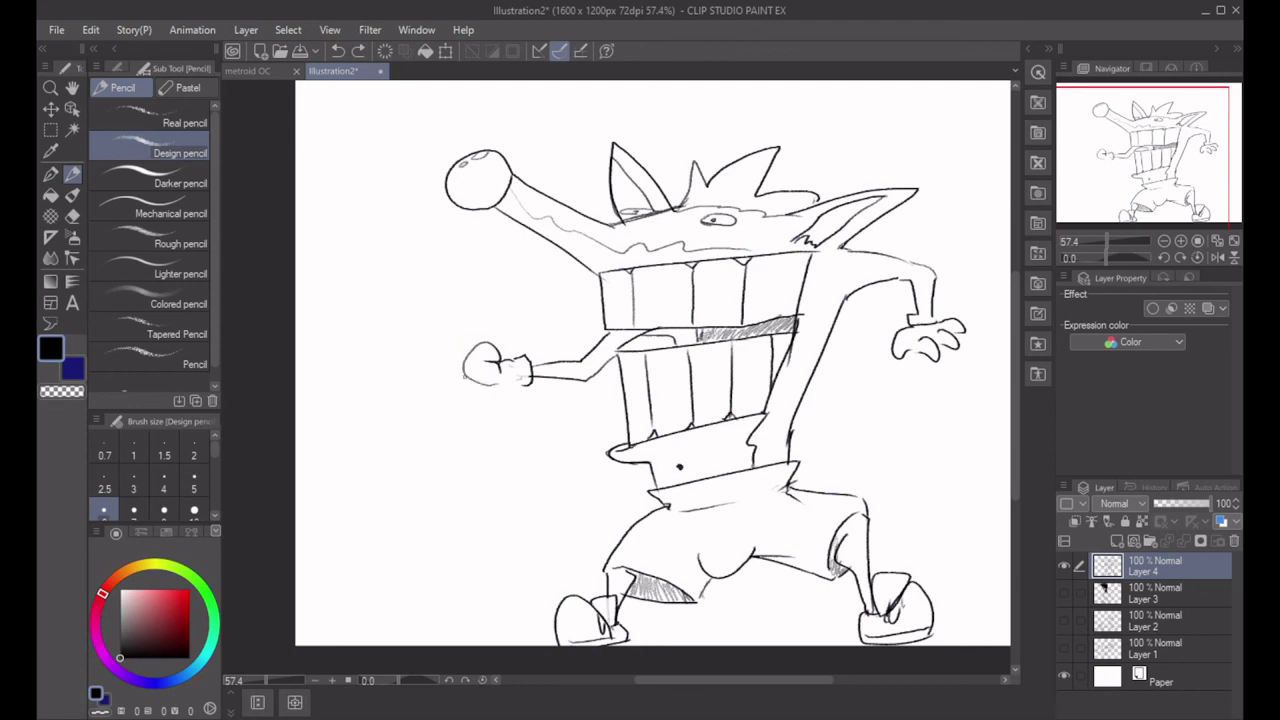
mouse_move(444, 323)
left_mouse_down()
mouse_move(464, 358)
mouse_move(447, 357)
mouse_move(469, 338)
mouse_move(497, 343)
mouse_move(528, 383)
left_mouse_up()
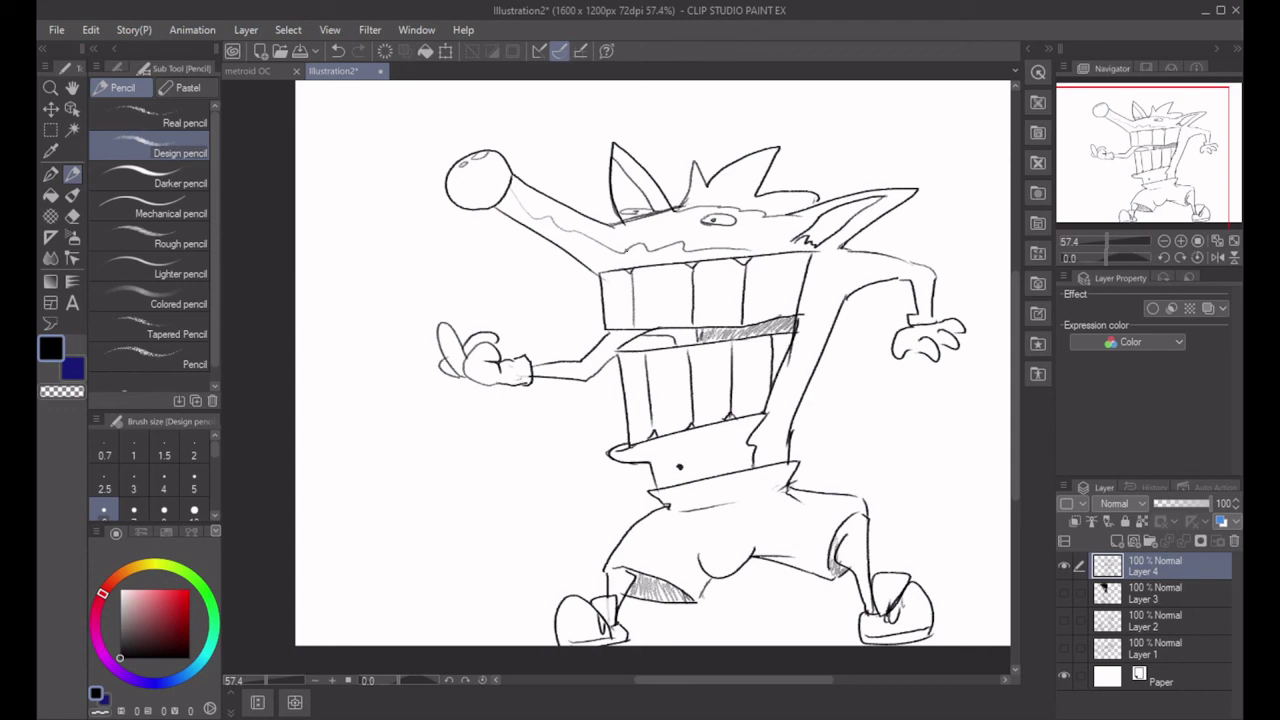
Fill the round nose solid black, leaving its small highlights white.
left_click(55, 197)
left_click(477, 172)
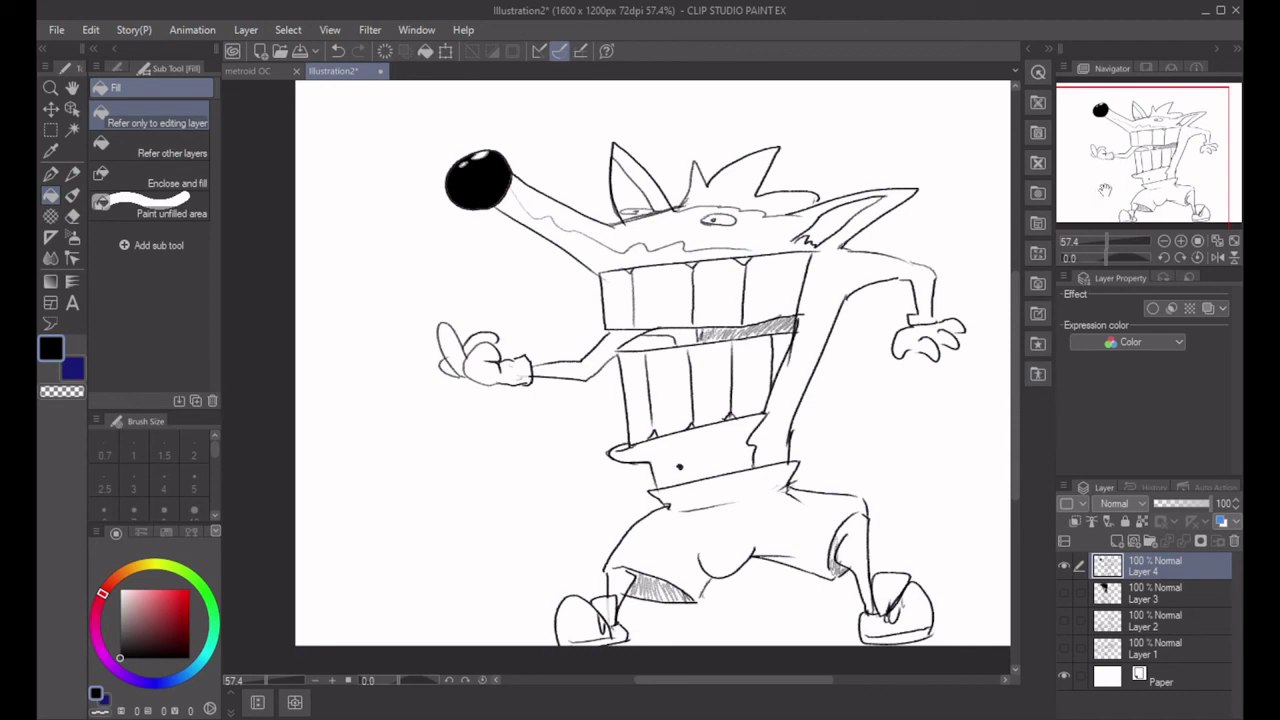
left_click(72, 173)
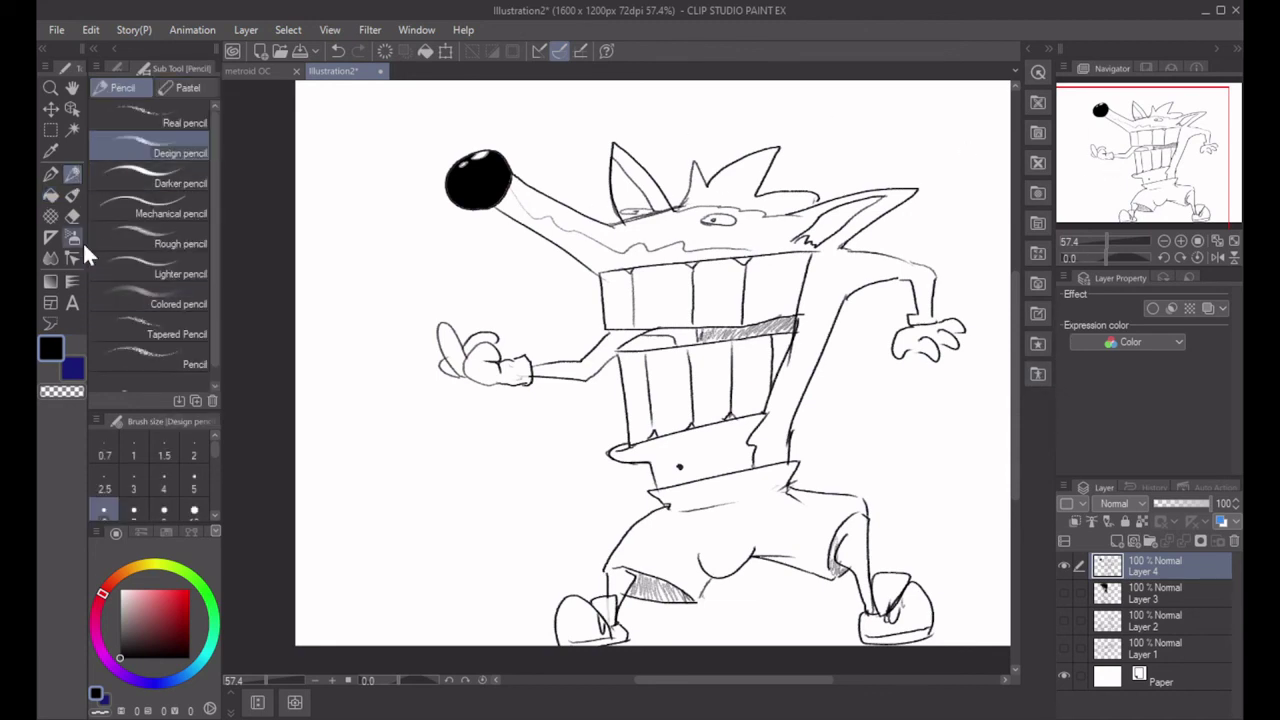
Clean up the stray strokes behind the rear corner of the mouth.
left_click(72, 215)
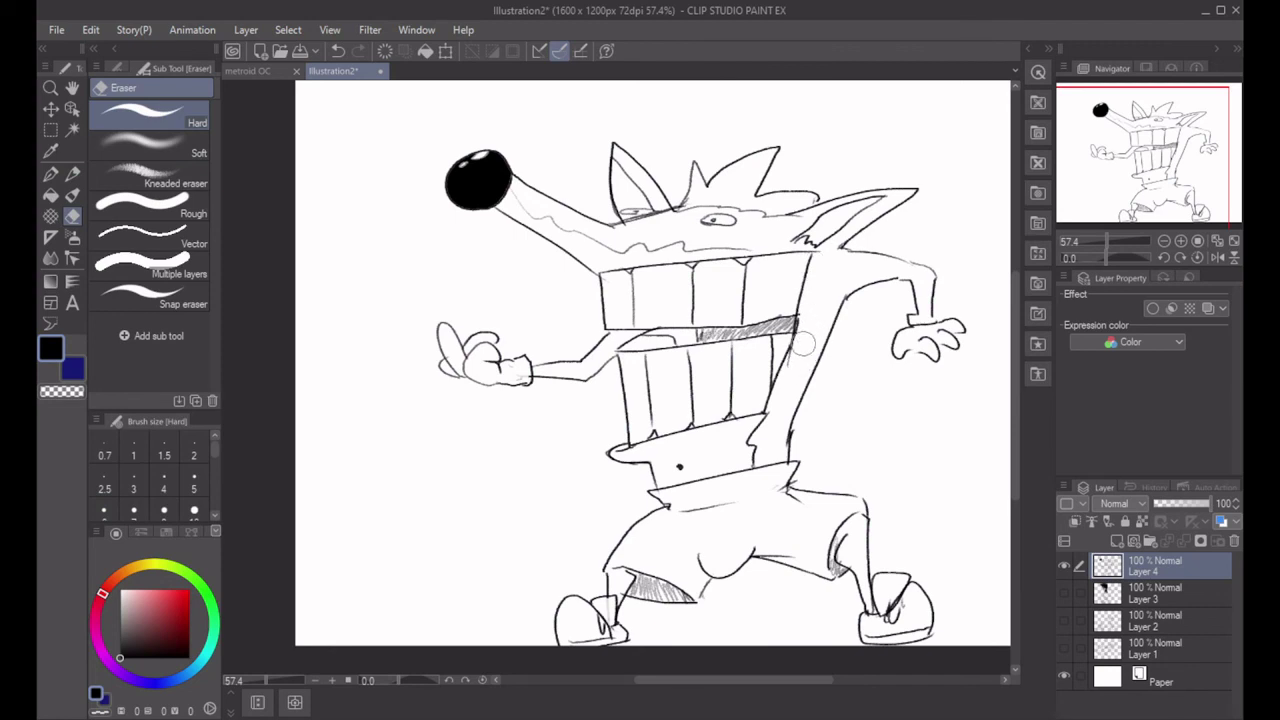
left_click(72, 173)
left_click_drag(797, 309, 778, 376)
key("ctrl+z")
key("ctrl+z")
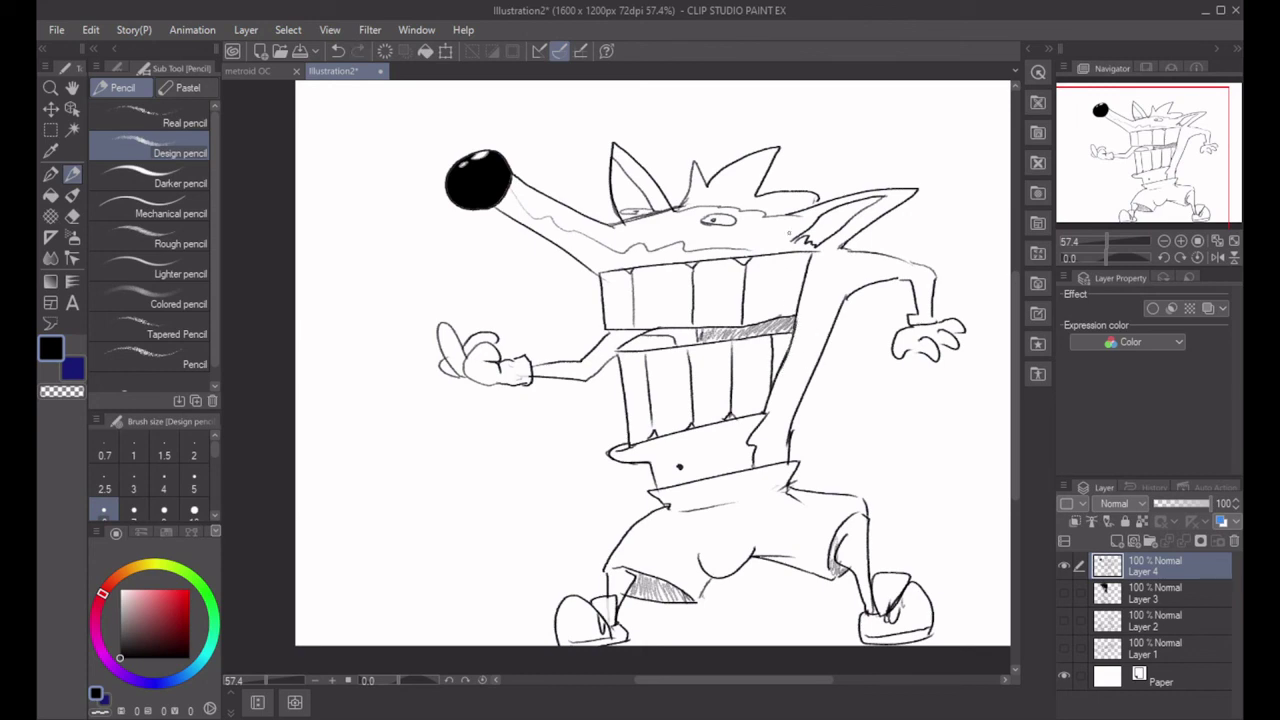
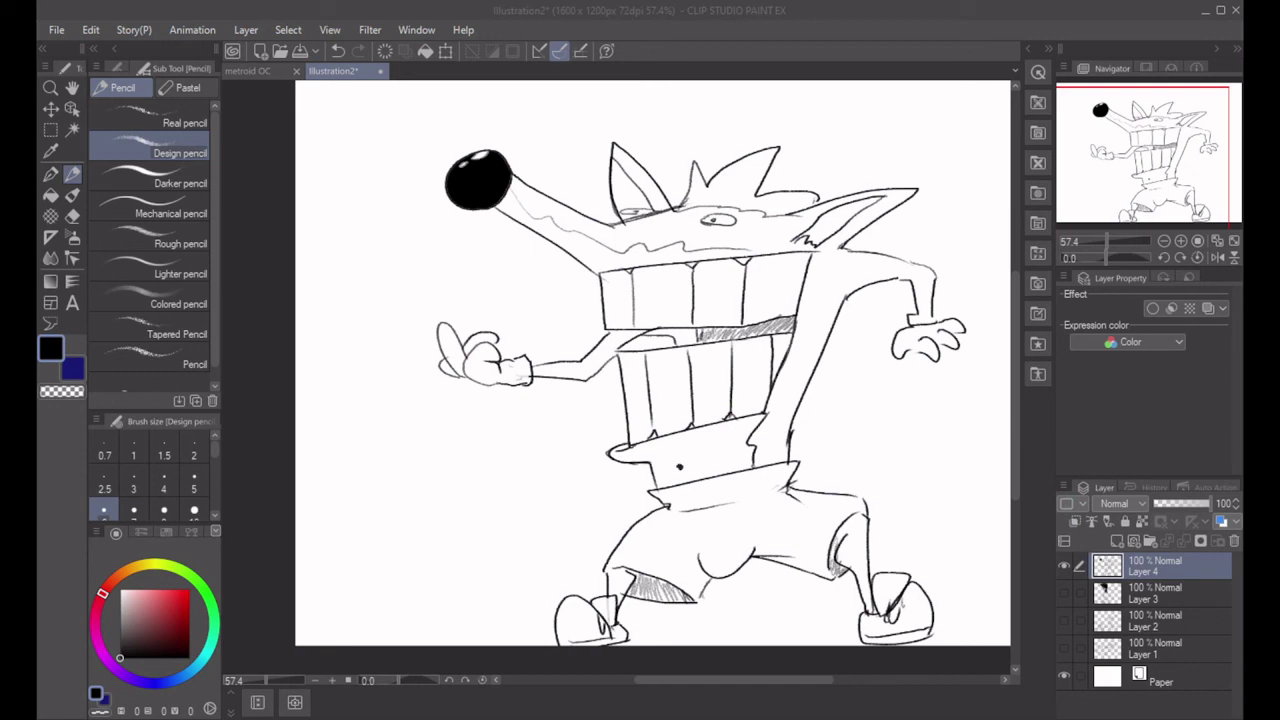
Hide Layer 4 and add a new empty layer above it for the next character.
key("alt+Tab")
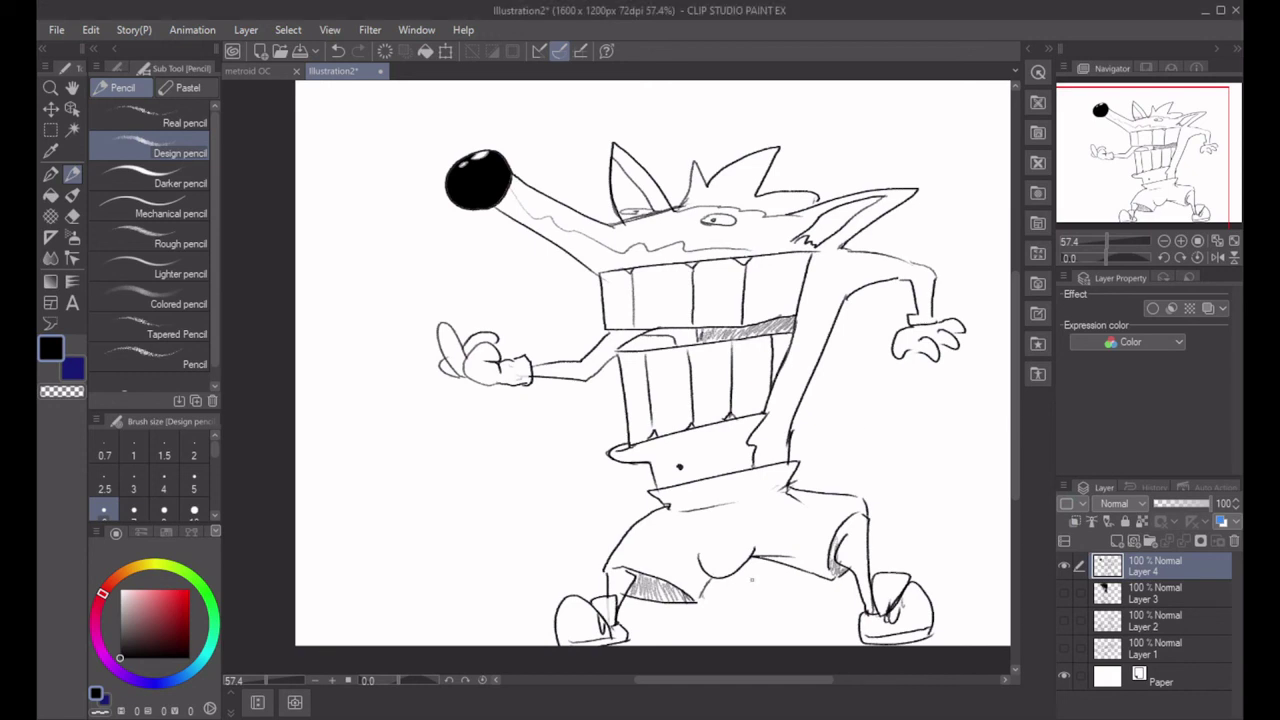
left_click(1064, 566)
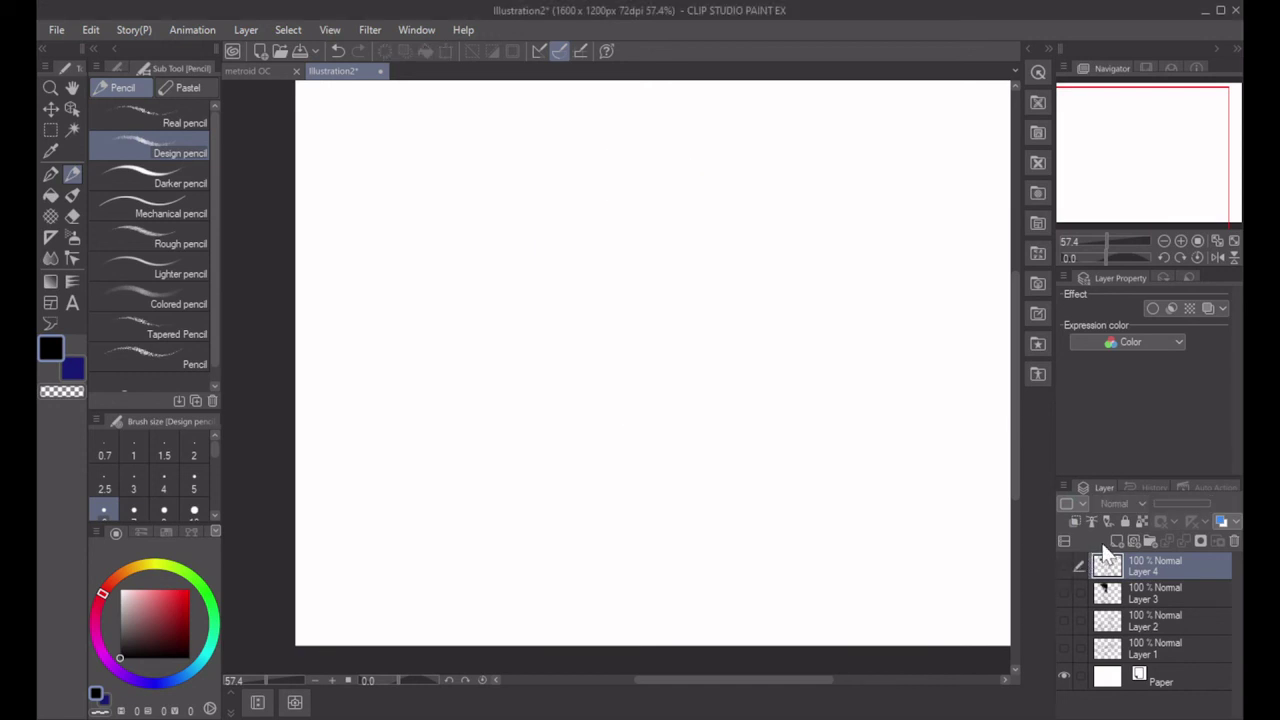
left_click(1118, 542)
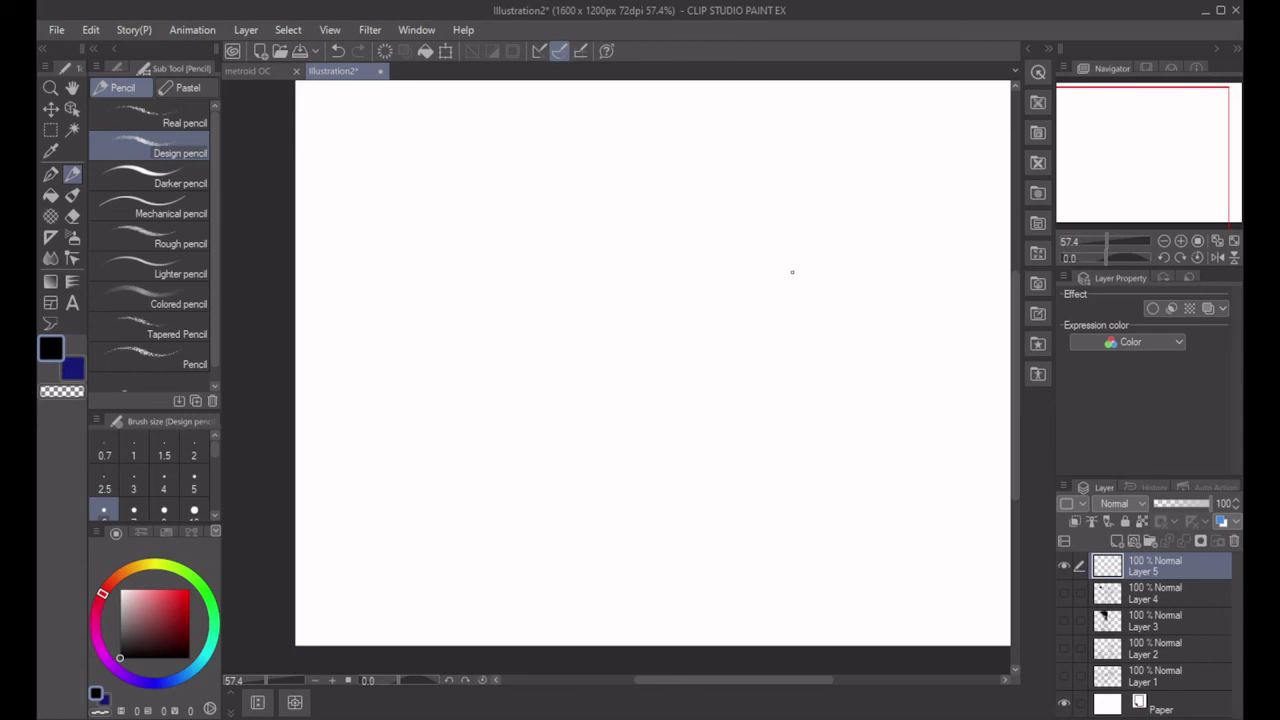
mouse_move(677, 268)
left_mouse_down()
mouse_move(651, 323)
mouse_move(720, 300)
mouse_move(875, 208)
mouse_move(868, 311)
mouse_move(745, 331)
mouse_move(627, 508)
mouse_move(888, 250)
mouse_move(584, 422)
left_mouse_up()
key("ctrl+z")
mouse_move(470, 268)
left_mouse_down()
mouse_move(482, 336)
mouse_move(571, 288)
mouse_move(650, 160)
mouse_move(598, 382)
left_mouse_up()
mouse_move(495, 353)
left_mouse_down()
mouse_move(544, 390)
mouse_move(512, 330)
mouse_move(528, 354)
mouse_move(606, 342)
mouse_move(608, 356)
mouse_move(615, 344)
left_mouse_up()
key("ctrl+z")
key("ctrl+z")
key("ctrl+z")
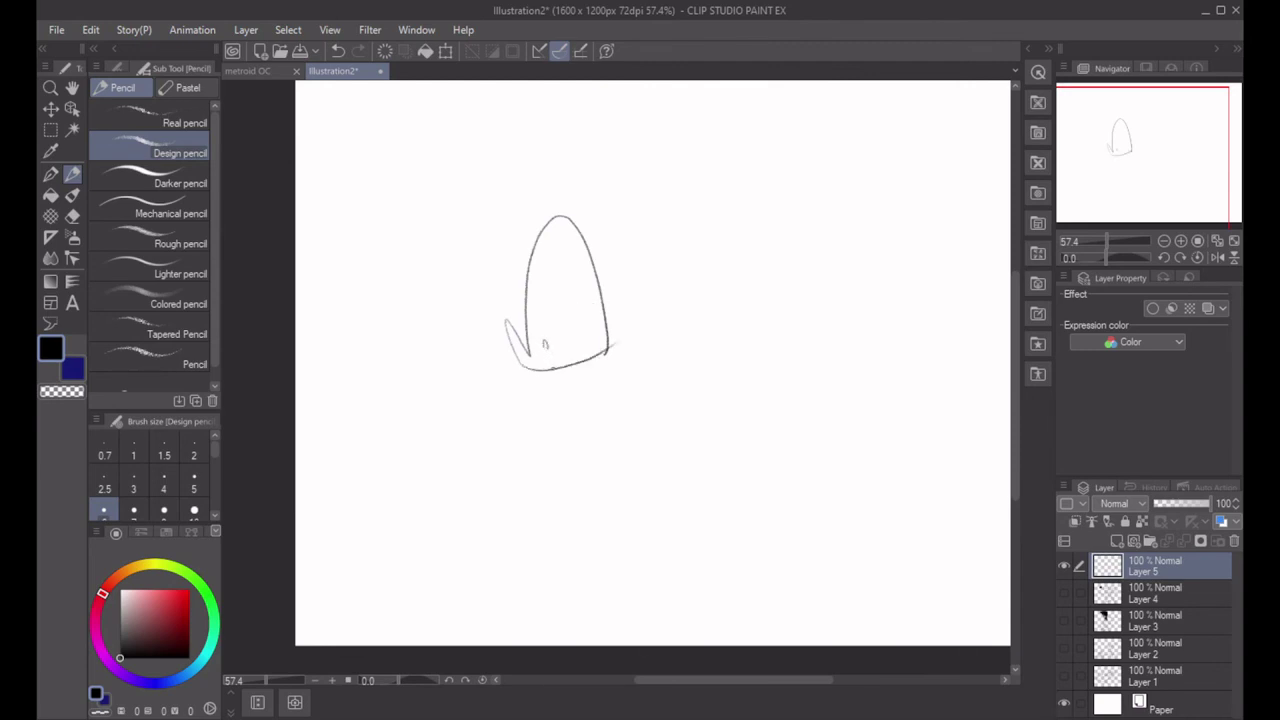
key("ctrl+z")
mouse_move(544, 351)
left_mouse_down()
mouse_move(488, 312)
mouse_move(510, 309)
mouse_move(566, 191)
mouse_move(621, 305)
left_mouse_up()
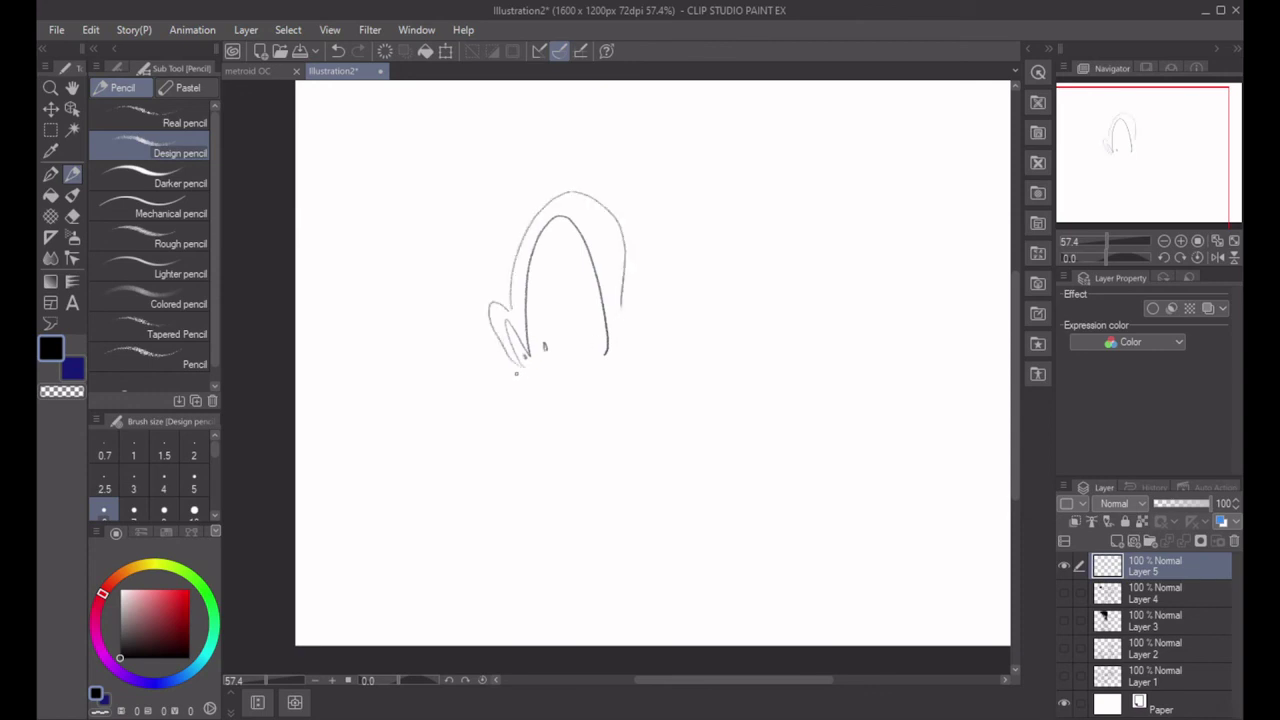
key("ctrl+z")
key("ctrl+z")
key("ctrl+z")
key("ctrl+z")
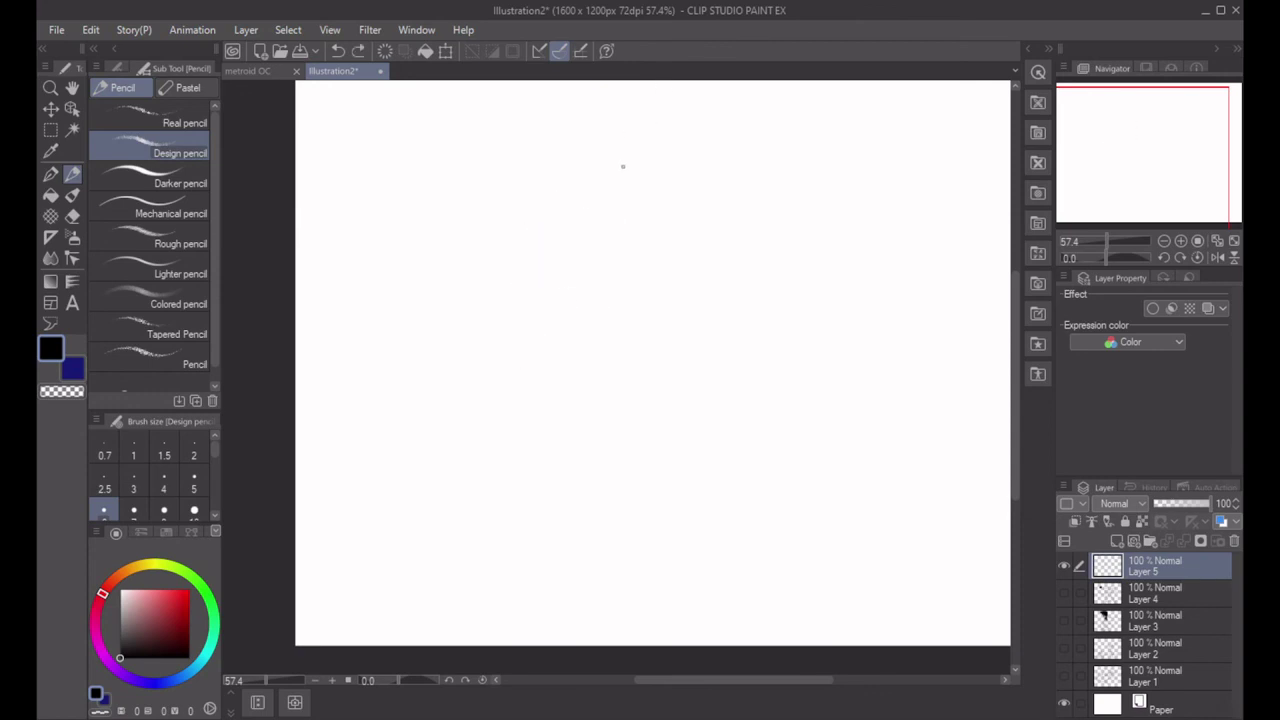
Draw a long upper snout with a bulbous front end, a dip behind it and a wavy lower edge.
mouse_move(629, 181)
left_mouse_down()
mouse_move(633, 255)
mouse_move(637, 199)
mouse_move(532, 193)
left_mouse_up()
key("ctrl+z")
key("ctrl+z")
mouse_move(665, 203)
left_mouse_down()
mouse_move(584, 196)
mouse_move(558, 172)
mouse_move(474, 196)
mouse_move(483, 223)
mouse_move(506, 229)
mouse_move(652, 217)
left_mouse_up()
key("ctrl+z")
key("ctrl+z")
mouse_move(551, 219)
left_mouse_down()
mouse_move(611, 229)
mouse_move(642, 217)
mouse_move(639, 228)
mouse_move(658, 229)
mouse_move(627, 224)
mouse_move(661, 215)
left_mouse_up()
key("ctrl+z")
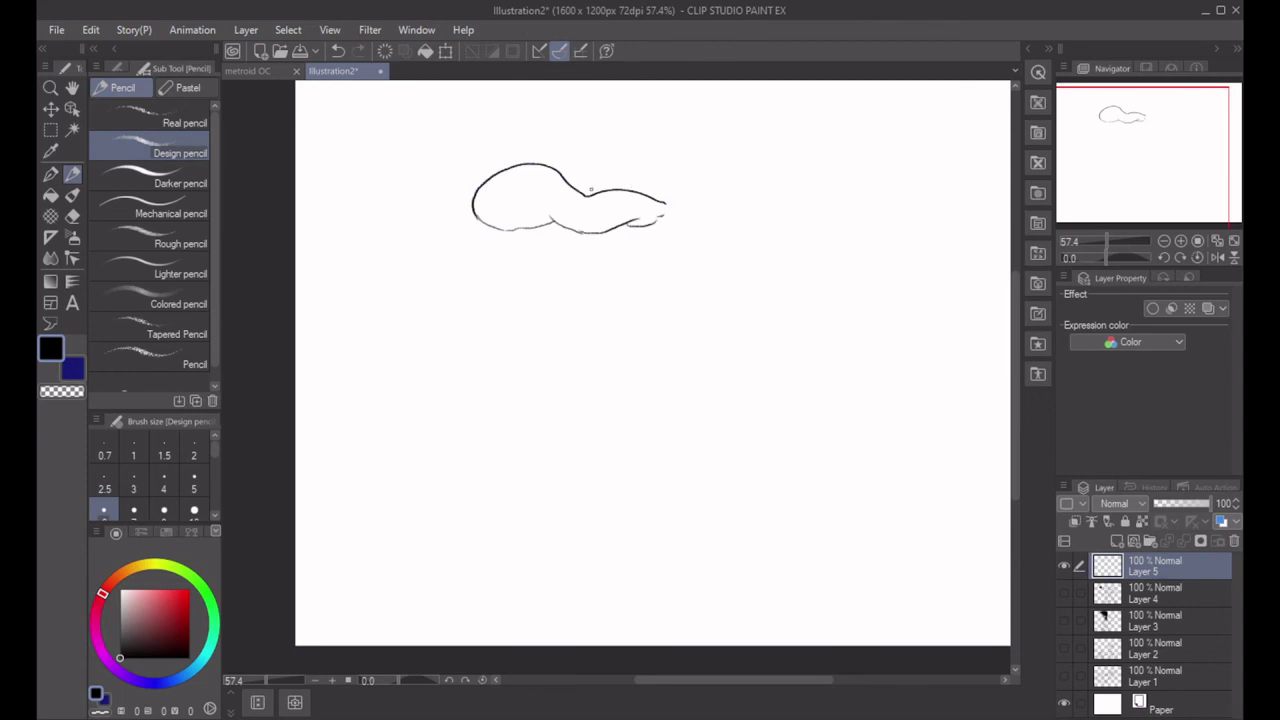
Draw a large round eye on top of the snout and a smaller slanted eye behind it, with dot pupils.
mouse_move(577, 191)
left_mouse_down()
mouse_move(605, 151)
mouse_move(625, 188)
left_mouse_up()
mouse_move(626, 184)
left_mouse_down()
mouse_move(680, 167)
mouse_move(660, 164)
left_mouse_up()
key("ctrl+z")
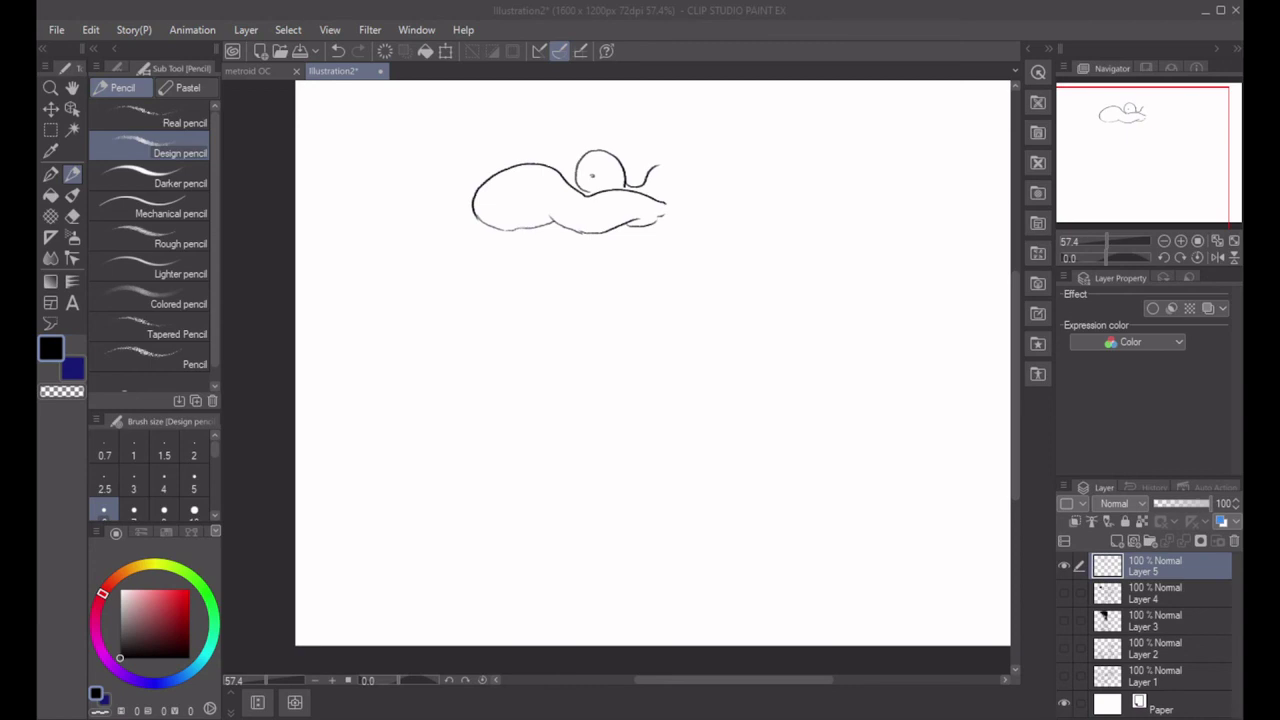
mouse_move(660, 164)
left_mouse_down()
mouse_move(685, 160)
mouse_move(674, 190)
mouse_move(650, 195)
left_mouse_up()
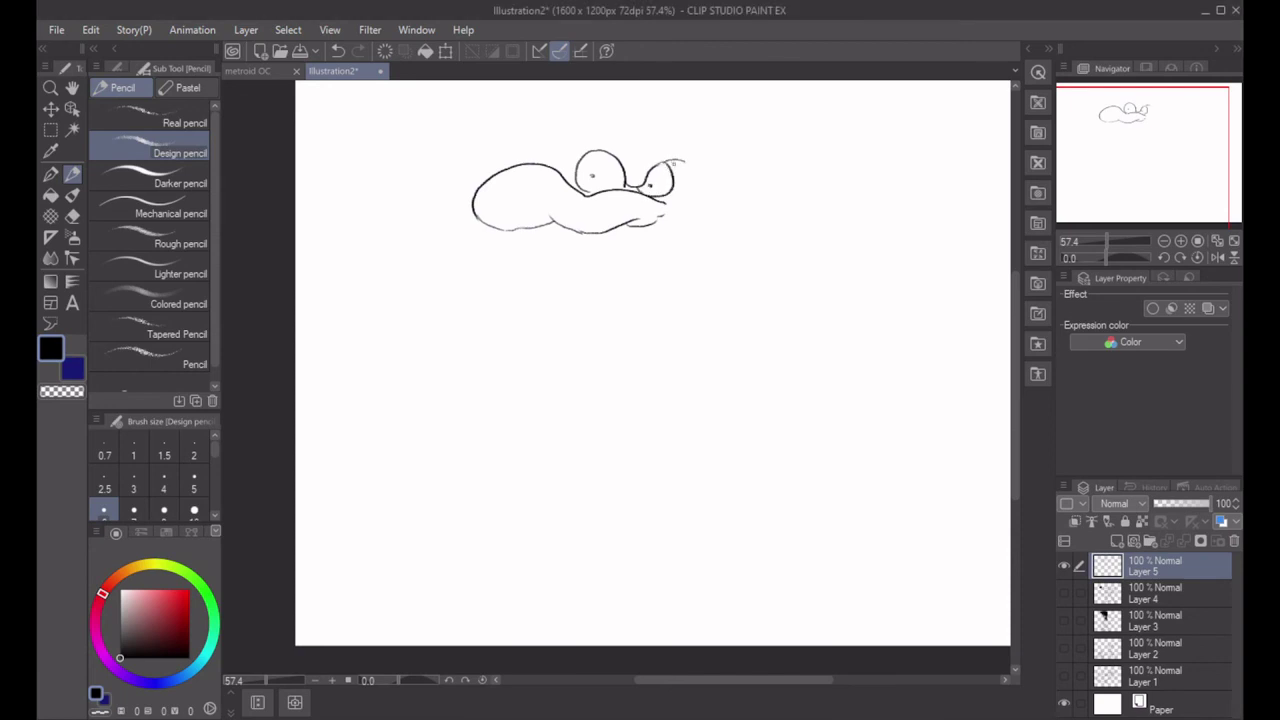
Rework the smaller eye with a heavy angry brow sweeping up and back, and add wrinkles between the eyes.
key("ctrl+z")
key("ctrl+z")
key("ctrl+z")
key("ctrl+z")
mouse_move(627, 180)
left_mouse_down()
mouse_move(683, 162)
mouse_move(664, 198)
left_mouse_up()
mouse_move(638, 185)
left_mouse_down()
mouse_move(591, 184)
mouse_move(688, 157)
mouse_move(686, 172)
left_mouse_up()
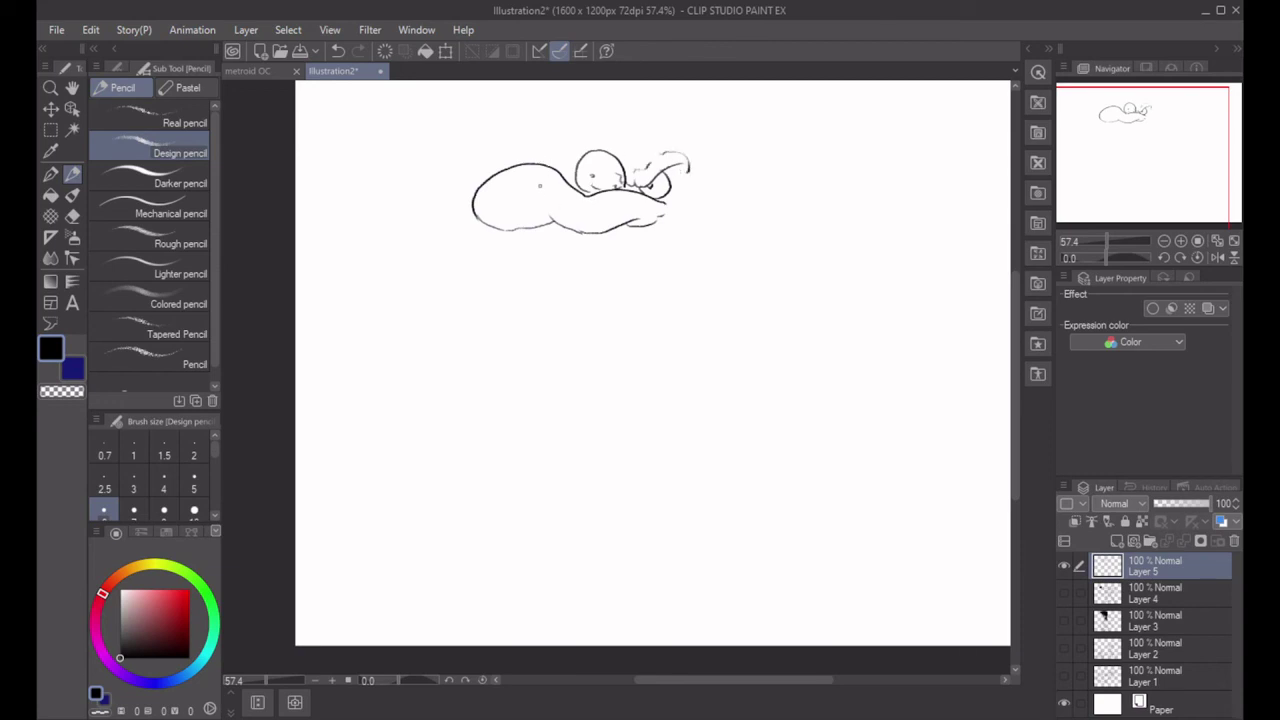
Add a nostril to the snout and draw pointed upper teeth along its lower edge, including one long fang.
mouse_move(542, 183)
left_mouse_down()
mouse_move(530, 190)
mouse_move(548, 185)
left_mouse_up()
mouse_move(496, 225)
left_mouse_down()
mouse_move(500, 245)
mouse_move(513, 229)
mouse_move(541, 248)
mouse_move(556, 229)
left_mouse_up()
key("ctrl+z")
key("ctrl+z")
key("ctrl+z")
left_click_drag(539, 225, 556, 282)
mouse_move(556, 282)
left_mouse_down()
mouse_move(520, 262)
mouse_move(526, 220)
mouse_move(509, 250)
mouse_move(515, 232)
mouse_move(617, 231)
left_mouse_up()
key("ctrl+z")
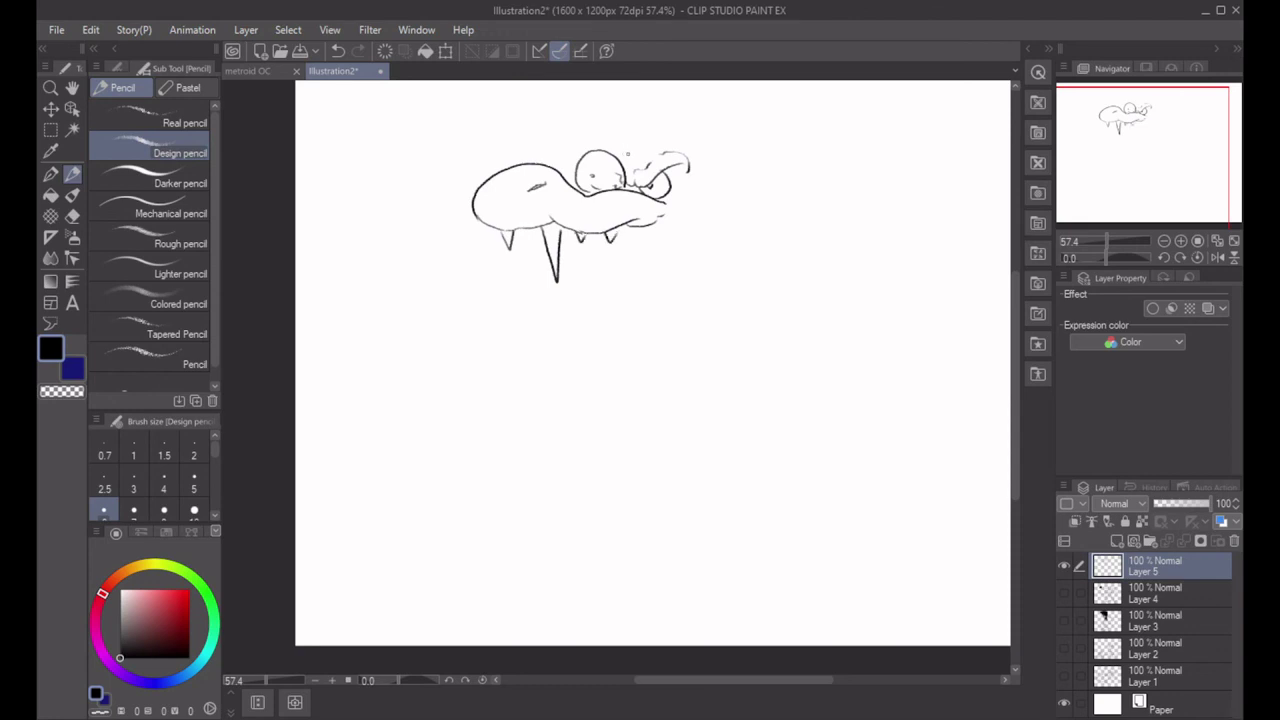
Draw the domed back of the head behind the eyes and a neck line running down from it.
mouse_move(613, 152)
left_mouse_down()
mouse_move(662, 138)
mouse_move(685, 157)
mouse_move(682, 145)
mouse_move(699, 204)
mouse_move(731, 234)
left_mouse_up()
key("ctrl+z")
key("ctrl+z")
mouse_move(688, 172)
left_mouse_down()
mouse_move(721, 230)
mouse_move(669, 213)
mouse_move(613, 277)
left_mouse_up()
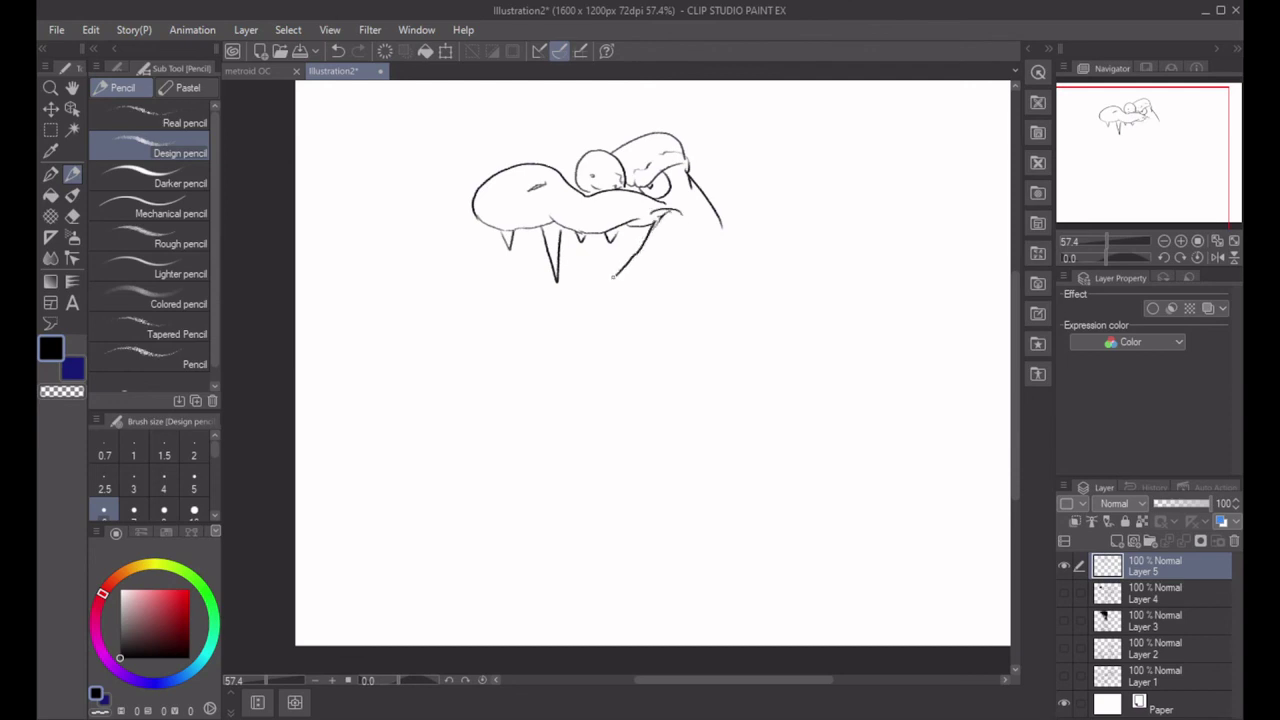
Draw the open lower jaw from the mouth corner to a rounded chin, with pointed lower teeth and a jawline.
key("ctrl+z")
mouse_move(652, 222)
left_mouse_down()
mouse_move(542, 306)
mouse_move(552, 282)
mouse_move(567, 294)
mouse_move(520, 274)
mouse_move(572, 289)
mouse_move(551, 284)
left_mouse_up()
key("ctrl+z")
key("ctrl+z")
mouse_move(547, 279)
left_mouse_down()
mouse_move(553, 293)
mouse_move(554, 267)
mouse_move(603, 257)
mouse_move(558, 261)
mouse_move(522, 292)
mouse_move(546, 320)
mouse_move(562, 318)
mouse_move(660, 242)
left_mouse_up()
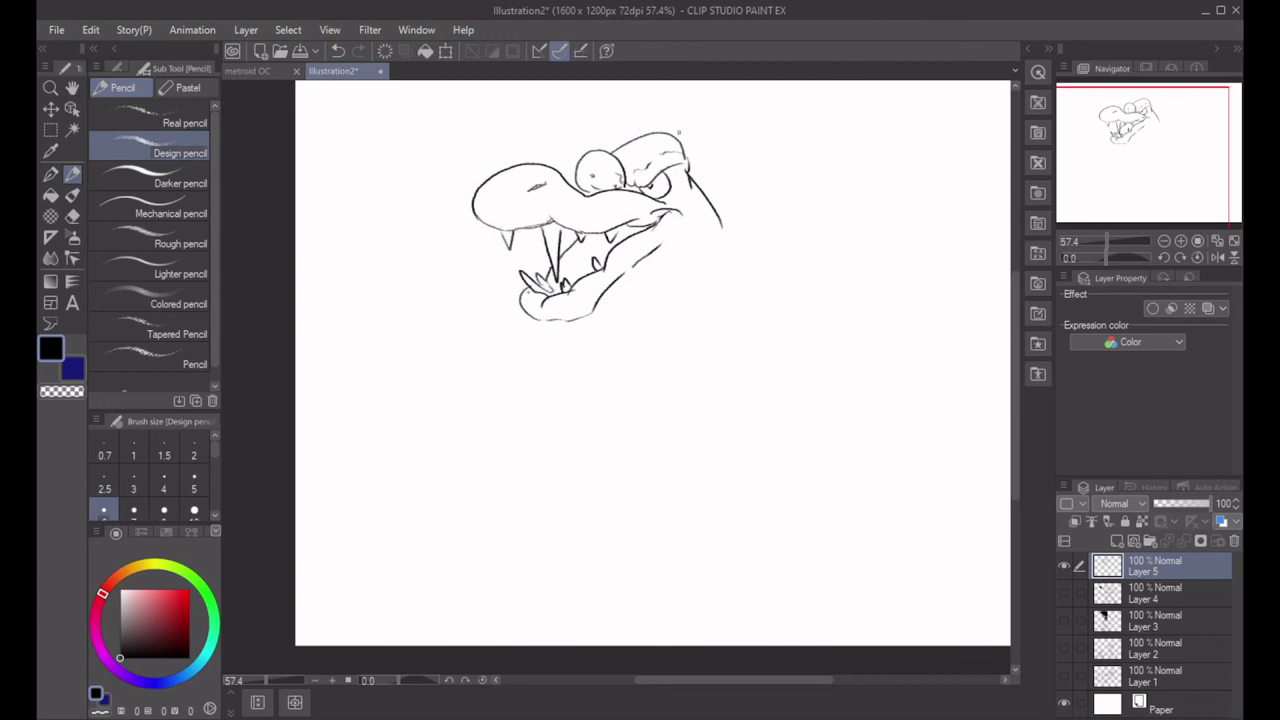
Draw a spiky flared tuft on the back of the head and shade between its prongs.
key("c")
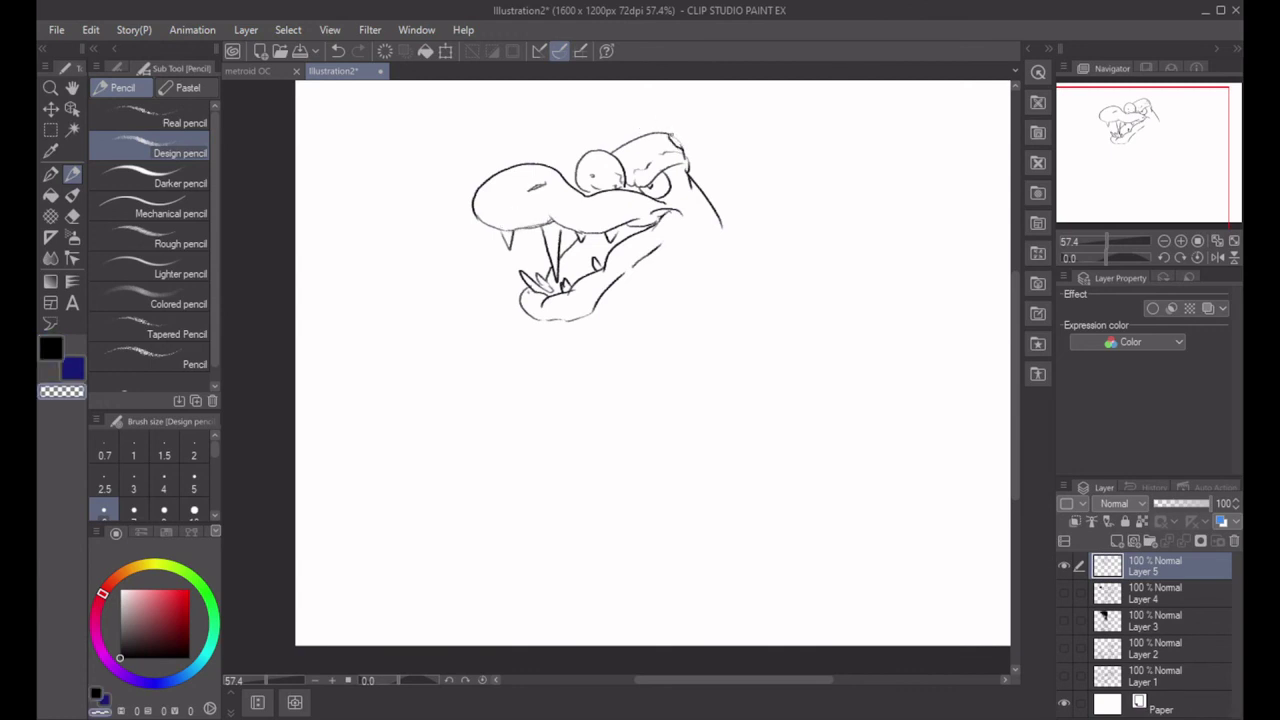
key("c")
mouse_move(668, 134)
left_mouse_down()
mouse_move(705, 90)
mouse_move(692, 118)
mouse_move(718, 97)
mouse_move(700, 127)
mouse_move(741, 108)
mouse_move(726, 119)
left_mouse_up()
left_click_drag(729, 118, 686, 150)
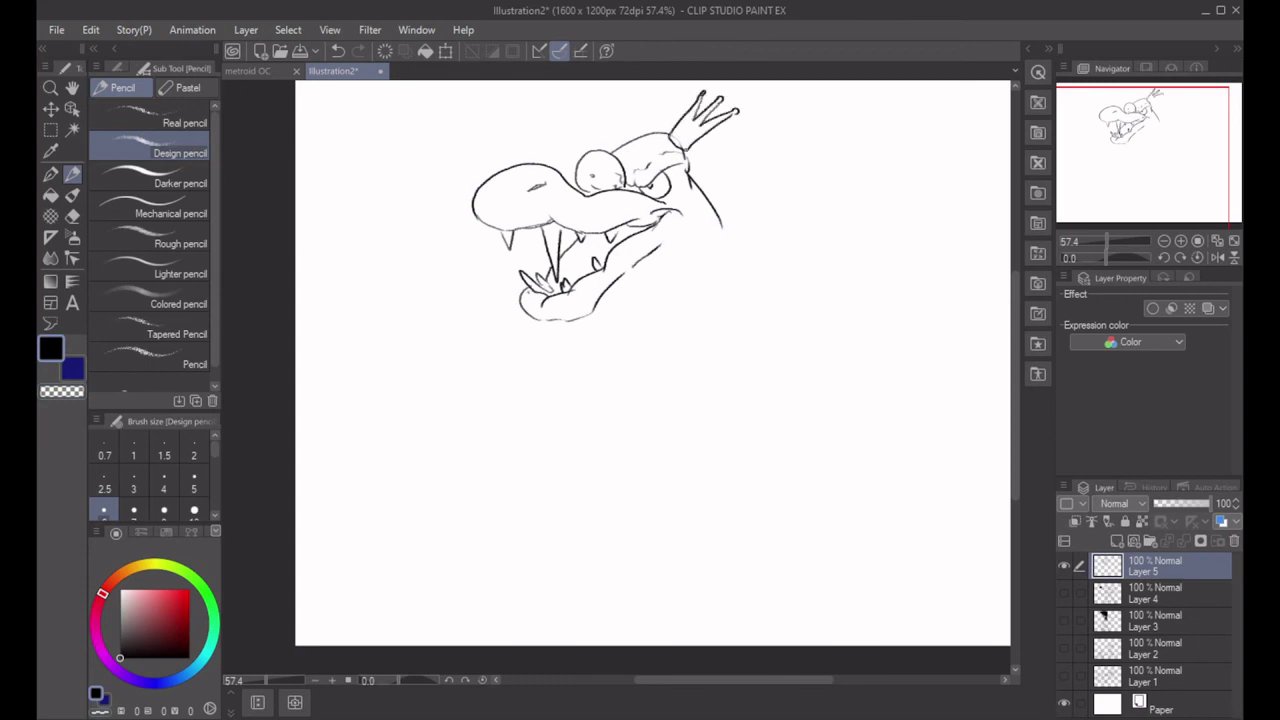
mouse_move(702, 93)
left_mouse_down()
mouse_move(730, 112)
mouse_move(708, 114)
left_mouse_up()
left_click_drag(708, 110, 724, 117)
Draw a round clasp under the lower jaw and a collar line running from it to the back of the neck.
mouse_move(607, 298)
left_mouse_down()
mouse_move(651, 299)
mouse_move(670, 255)
mouse_move(628, 265)
mouse_move(668, 282)
left_mouse_up()
key("ctrl+z")
key("ctrl+z")
key("ctrl+z")
key("ctrl+z")
key("ctrl+z")
mouse_move(617, 289)
left_mouse_down()
mouse_move(601, 303)
mouse_move(728, 229)
left_mouse_up()
key("ctrl+z")
Draw fold lines fanning back from the round clasp and a short shoulder curve behind the neck.
mouse_move(620, 297)
left_mouse_down()
mouse_move(728, 252)
mouse_move(656, 286)
mouse_move(716, 277)
left_mouse_up()
left_click_drag(740, 229, 762, 245)
key("ctrl+z")
key("ctrl+z")
key("ctrl+z")
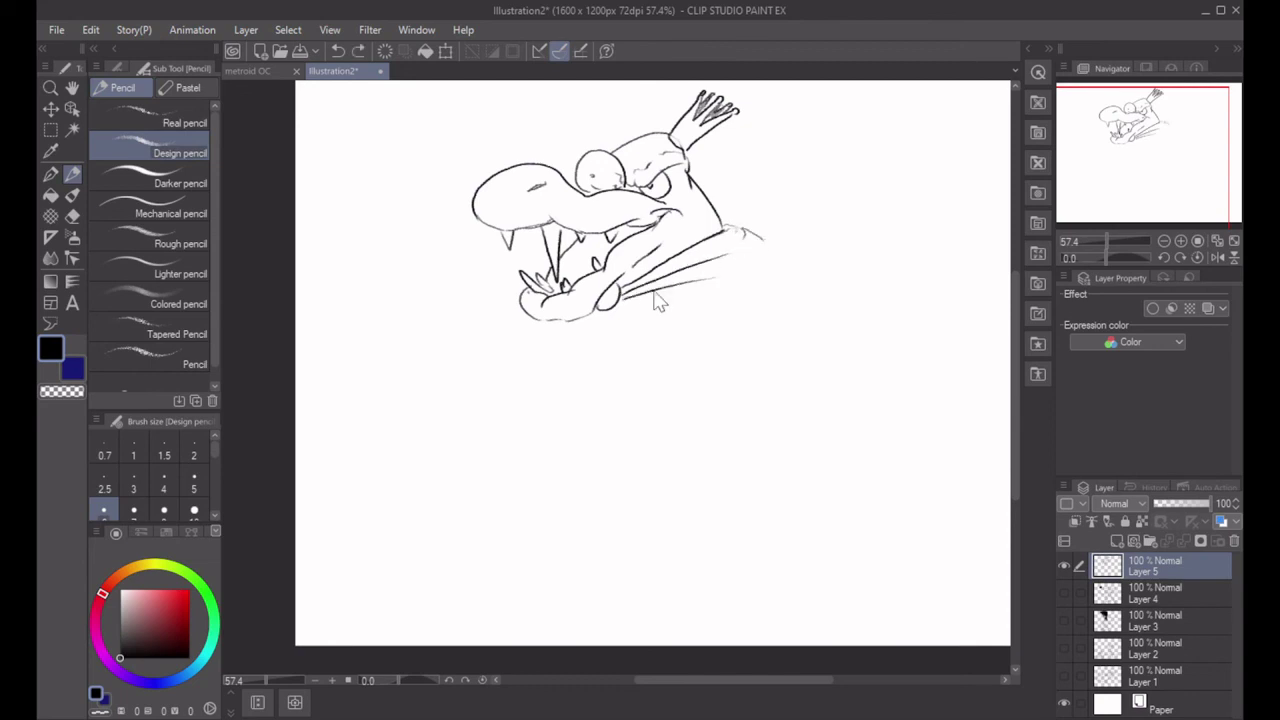
left_click_drag(620, 294, 678, 270)
left_click_drag(620, 299, 688, 284)
left_click_drag(740, 229, 760, 250)
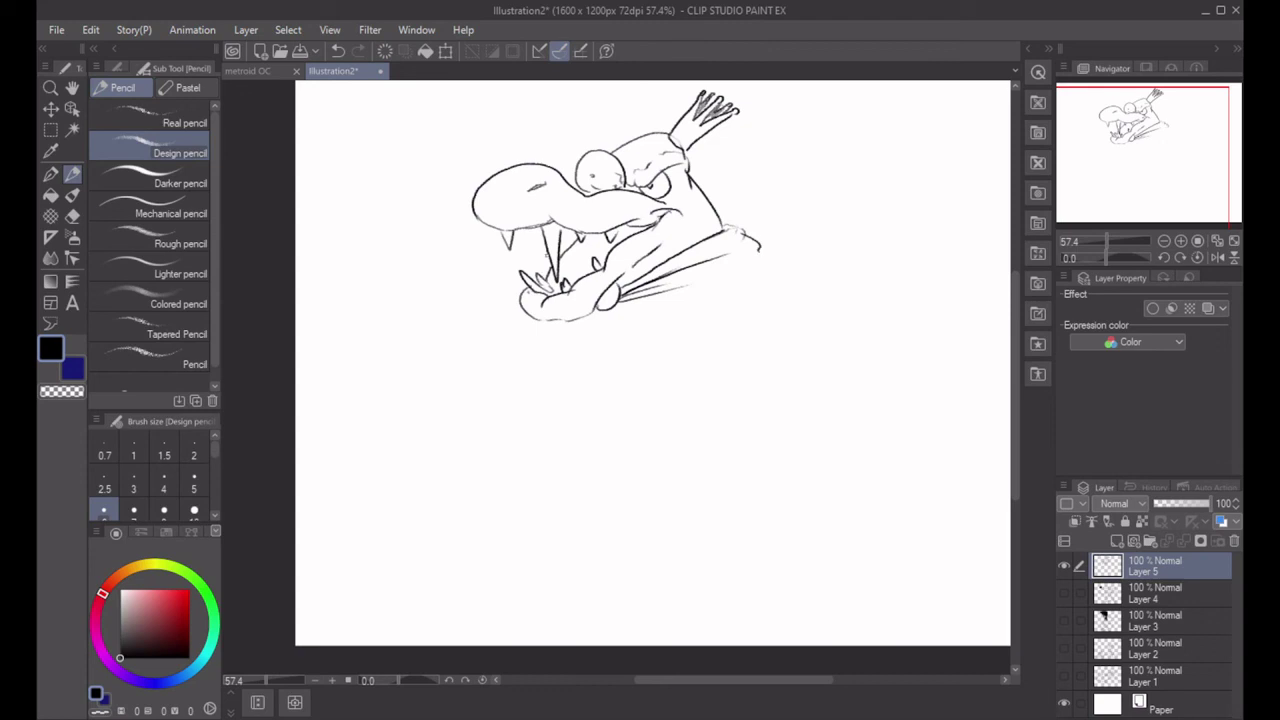
Draw a tongue and inner mouth lines between the crocodile's fangs and lower teeth.
mouse_move(548, 250)
left_mouse_down()
mouse_move(518, 266)
mouse_move(539, 269)
left_mouse_up()
key("ctrl+z")
key("ctrl+z")
key("ctrl+y")
left_click_drag(540, 258, 510, 272)
left_click_drag(552, 248, 540, 258)
mouse_move(582, 239)
left_mouse_down()
mouse_move(572, 279)
mouse_move(598, 260)
mouse_move(582, 253)
mouse_move(661, 215)
mouse_move(634, 246)
mouse_move(660, 215)
left_mouse_up()
key("ctrl+z")
key("ctrl+z")
key("ctrl+z")
left_click_drag(582, 189, 598, 194)
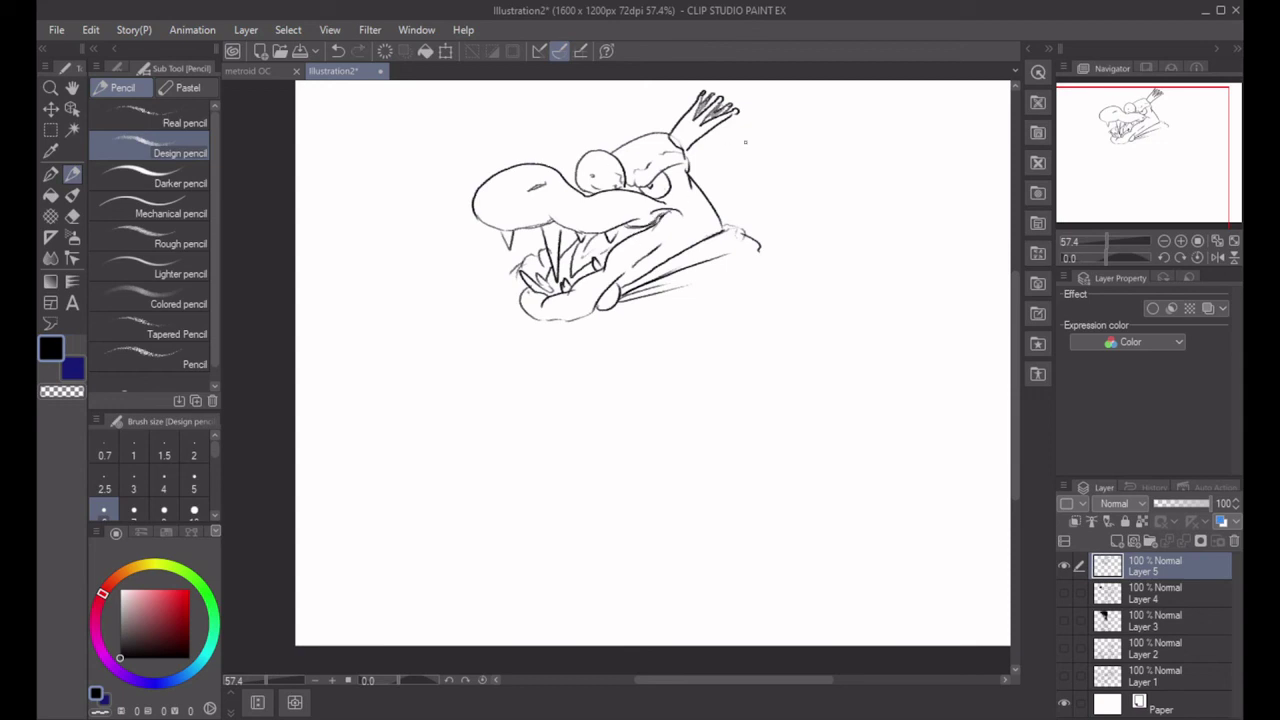
Draw two large rounded chest lobes below the jaw, a side contour and the arched shoulder leading into the rear arm.
mouse_move(601, 301)
left_mouse_down()
mouse_move(551, 331)
mouse_move(492, 450)
left_mouse_up()
key("ctrl+z")
left_click_drag(514, 306, 532, 401)
left_click_drag(765, 328, 704, 374)
mouse_move(578, 320)
left_mouse_down()
mouse_move(552, 390)
mouse_move(624, 402)
left_mouse_up()
left_click_drag(758, 247, 878, 277)
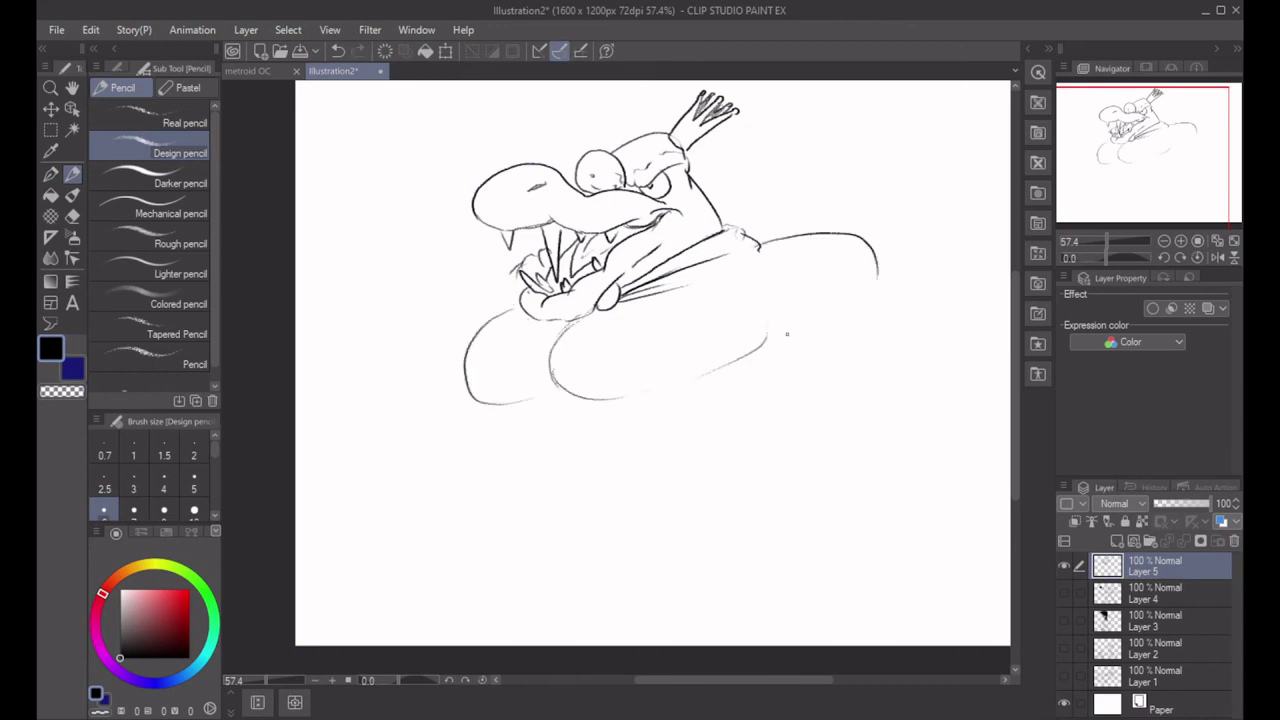
Draw the underside of the rear arm, a wristband, and a drooping hand with three angular clawed fingers.
left_click_drag(787, 334, 802, 302)
key("ctrl+z")
left_click_drag(763, 344, 789, 294)
mouse_move(790, 294)
left_mouse_down()
mouse_move(842, 292)
mouse_move(874, 336)
mouse_move(877, 319)
mouse_move(857, 347)
mouse_move(872, 344)
mouse_move(841, 350)
mouse_move(842, 380)
mouse_move(810, 340)
left_mouse_up()
key("ctrl+z")
key("ctrl+z")
mouse_move(810, 342)
left_mouse_down()
mouse_move(802, 395)
mouse_move(818, 412)
mouse_move(835, 365)
mouse_move(866, 373)
mouse_move(884, 345)
mouse_move(918, 356)
mouse_move(875, 408)
mouse_move(890, 416)
mouse_move(907, 389)
mouse_move(888, 432)
left_mouse_up()
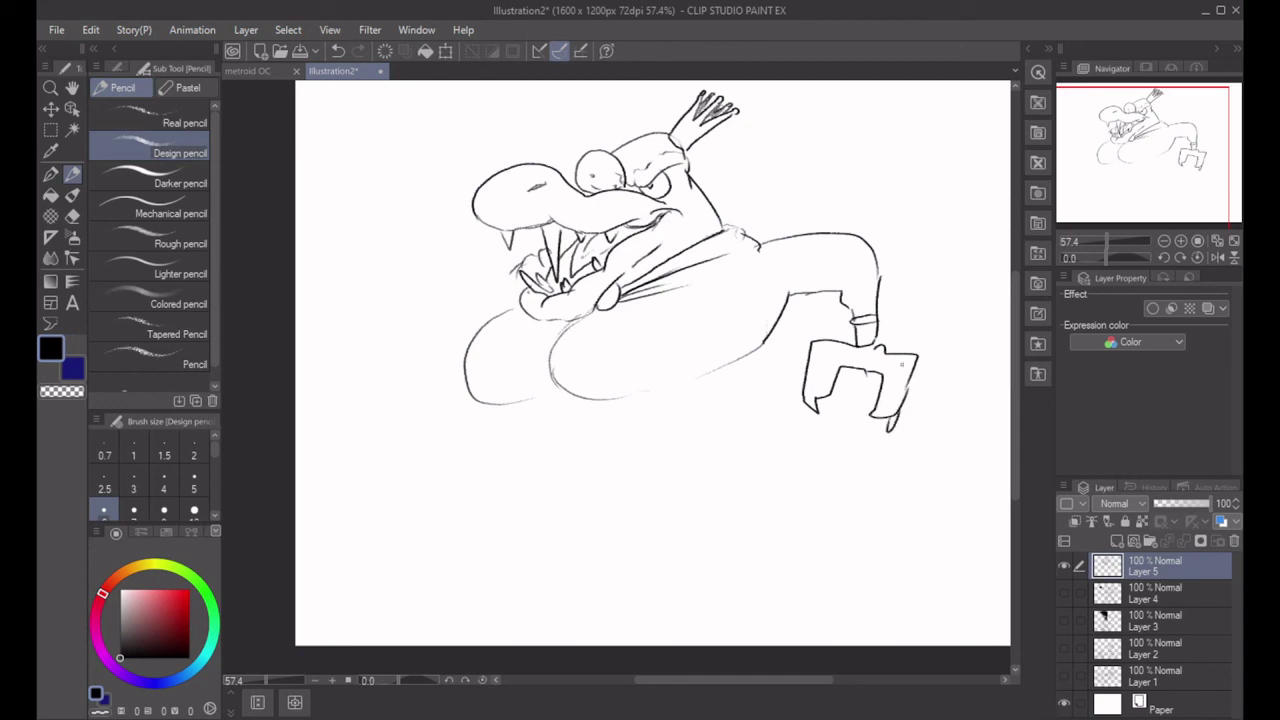
mouse_move(878, 339)
left_mouse_down()
mouse_move(936, 337)
mouse_move(940, 387)
mouse_move(909, 383)
mouse_move(911, 405)
mouse_move(940, 416)
left_mouse_up()
key("ctrl+z")
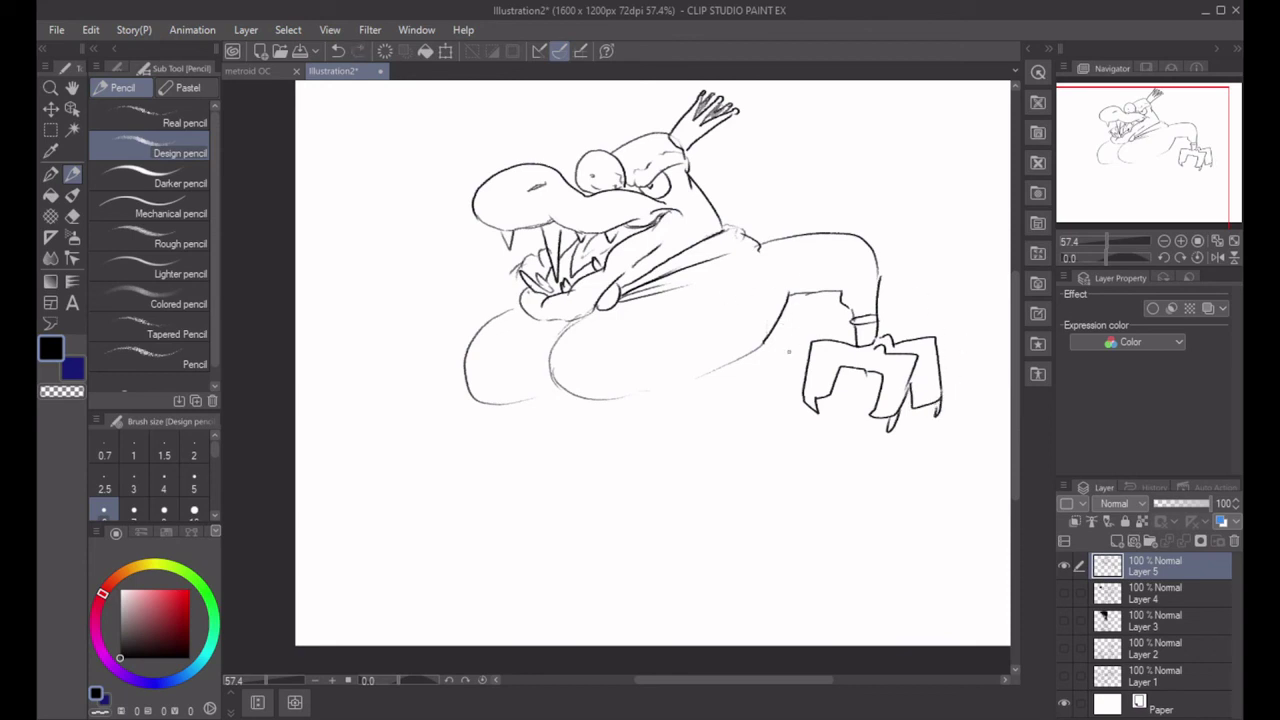
left_click_drag(786, 298, 716, 418)
left_click_drag(490, 404, 512, 586)
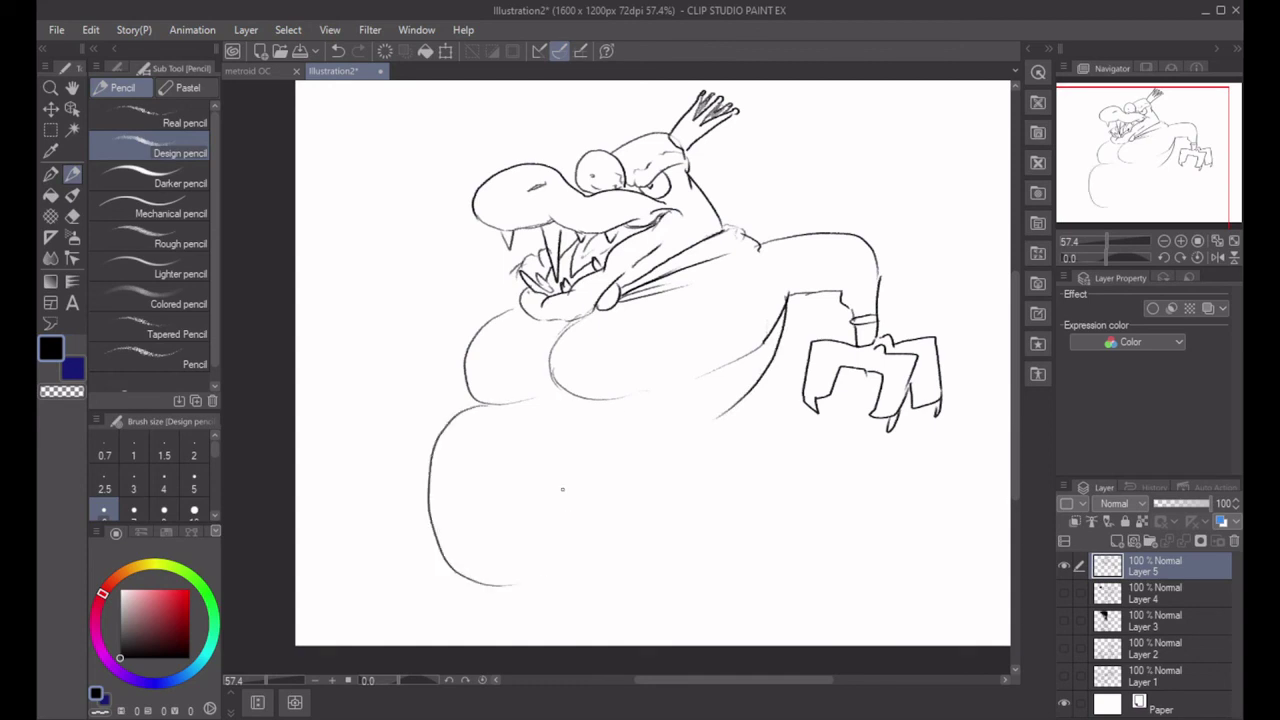
key("ctrl+z")
mouse_move(484, 394)
left_mouse_down()
mouse_move(487, 573)
mouse_move(694, 452)
left_mouse_up()
key("ctrl+z")
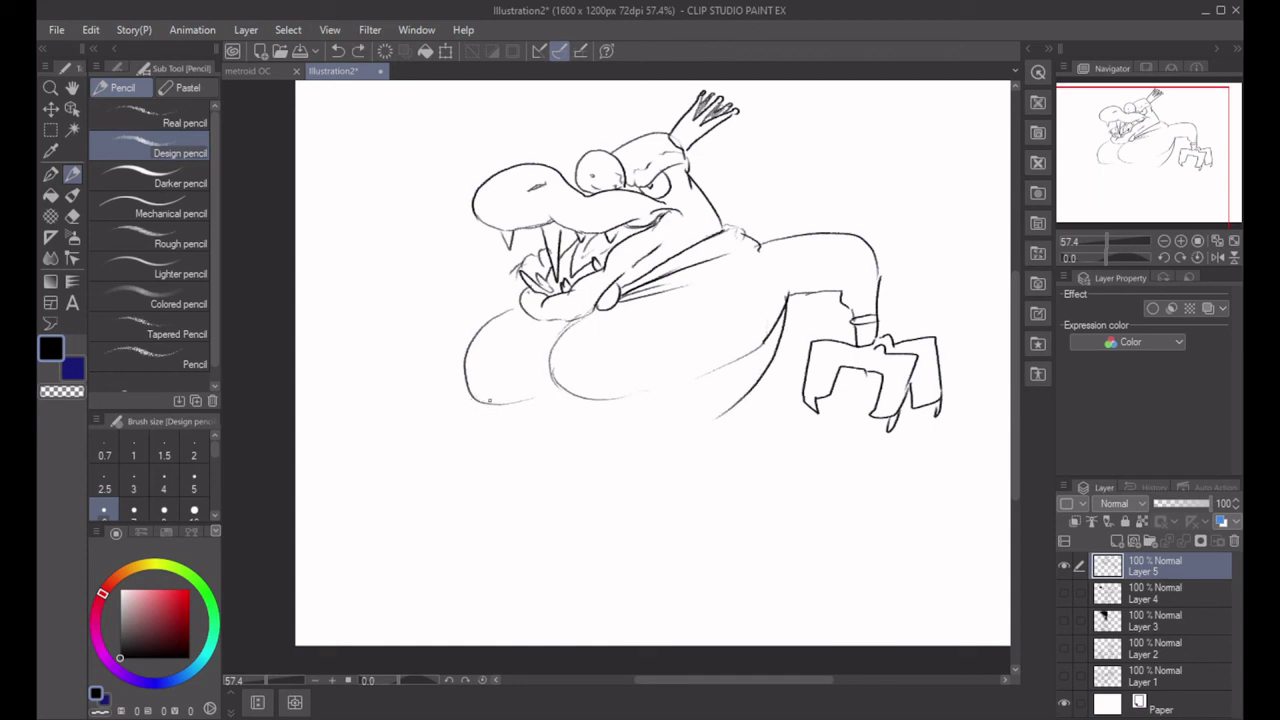
mouse_move(490, 400)
left_mouse_down()
mouse_move(626, 520)
mouse_move(645, 485)
left_mouse_up()
key("ctrl+z")
mouse_move(449, 404)
left_mouse_down()
mouse_move(586, 572)
mouse_move(668, 484)
left_mouse_up()
key("ctrl+z")
key("ctrl+z")
Draw a large round belly with a bulging lower back behind it and two short legs with clawed feet beneath.
mouse_move(474, 400)
left_mouse_down()
mouse_move(571, 548)
mouse_move(706, 472)
mouse_move(734, 396)
left_mouse_up()
mouse_move(769, 333)
left_mouse_down()
mouse_move(744, 405)
mouse_move(757, 478)
mouse_move(683, 565)
mouse_move(690, 578)
left_mouse_up()
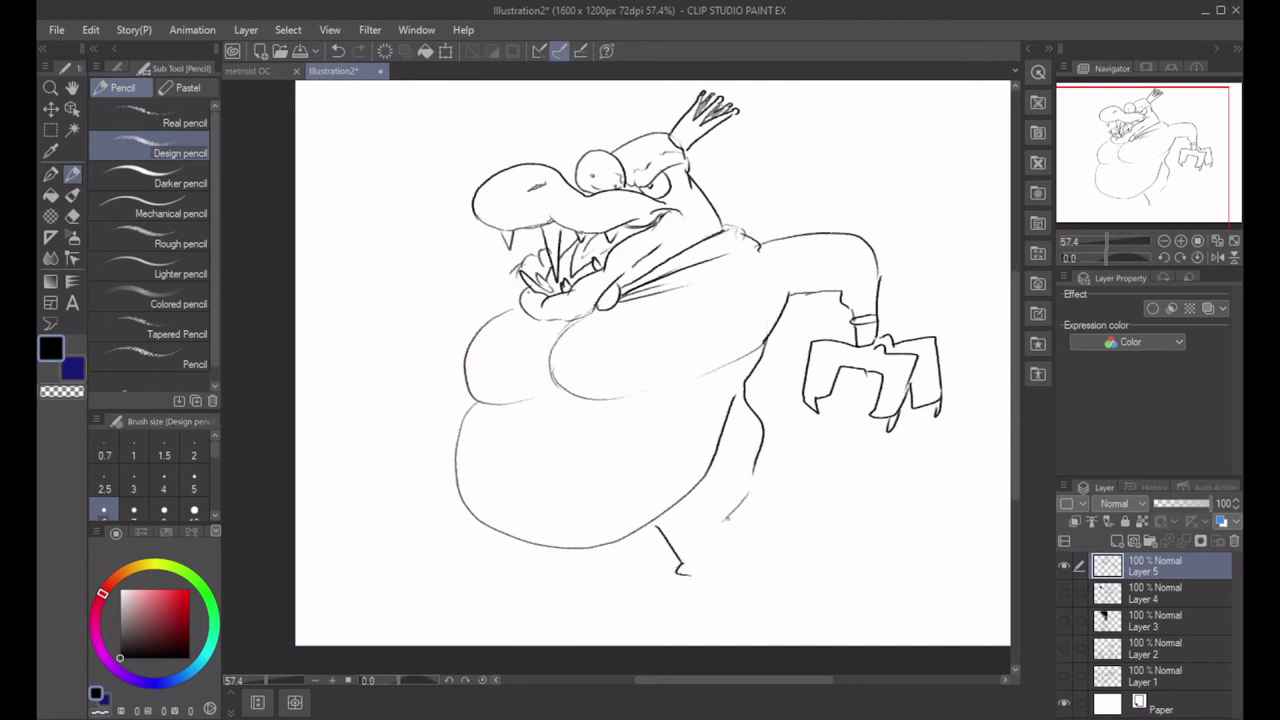
mouse_move(726, 516)
left_mouse_down()
mouse_move(720, 576)
mouse_move(675, 577)
mouse_move(648, 596)
mouse_move(677, 586)
mouse_move(684, 606)
mouse_move(668, 592)
mouse_move(676, 605)
mouse_move(718, 586)
left_mouse_up()
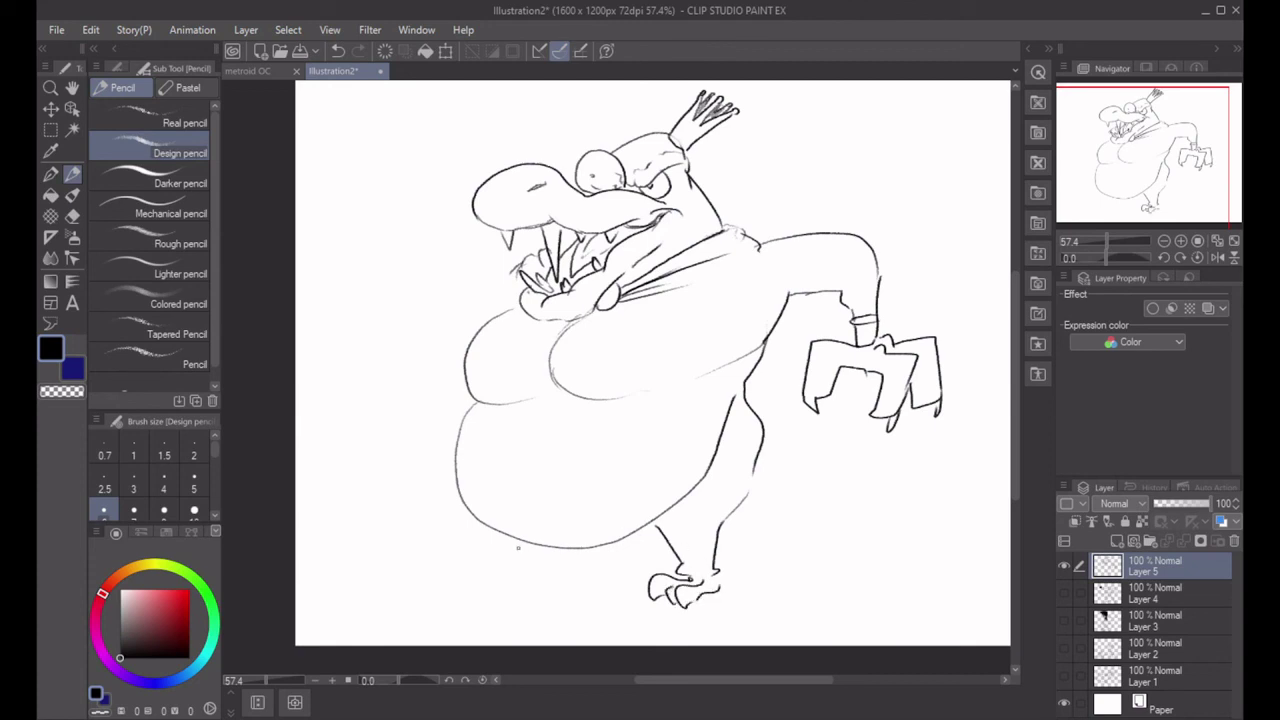
mouse_move(520, 541)
left_mouse_down()
mouse_move(556, 587)
mouse_move(592, 564)
mouse_move(578, 584)
mouse_move(586, 604)
mouse_move(524, 584)
mouse_move(528, 614)
mouse_move(558, 610)
mouse_move(492, 610)
left_mouse_up()
key("ctrl+z")
left_click_drag(554, 604, 589, 598)
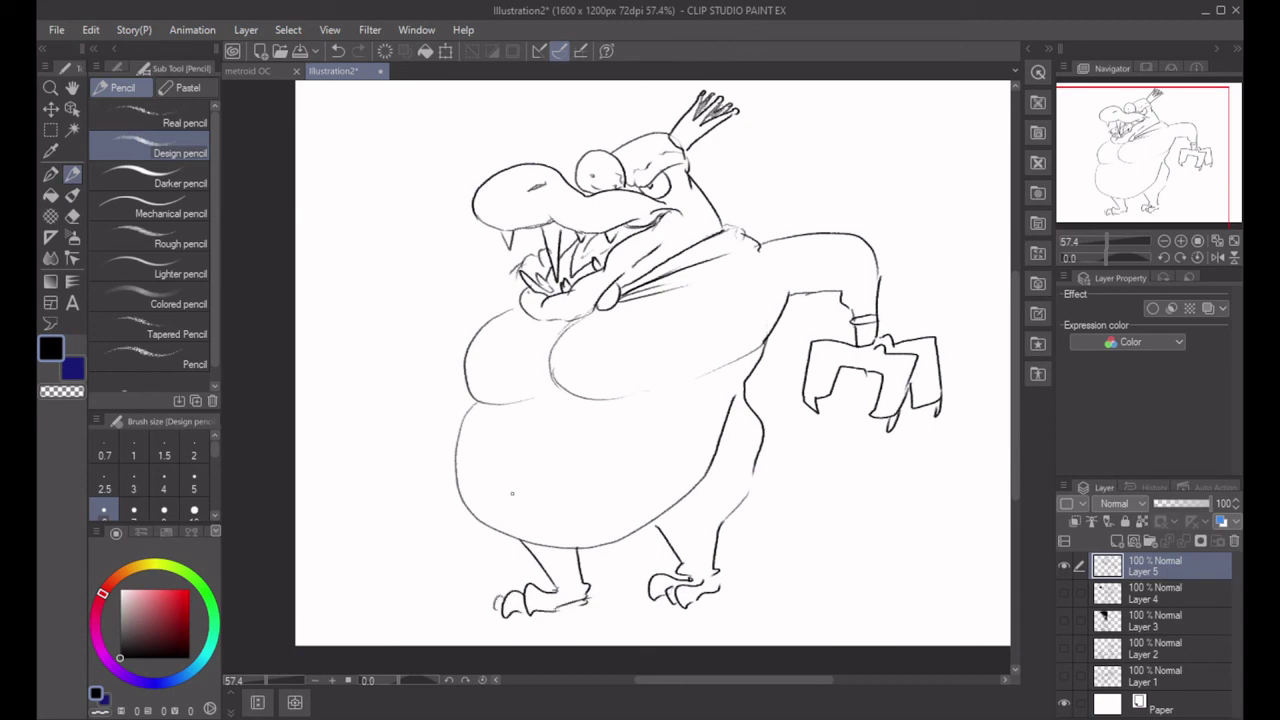
Add an oval navel, small oval highlights on belly and chest, a chest side contour, and shading inside the mouth.
left_click_drag(518, 479, 532, 514)
left_click_drag(735, 402, 744, 345)
left_click_drag(496, 330, 507, 316)
left_click_drag(598, 315, 578, 332)
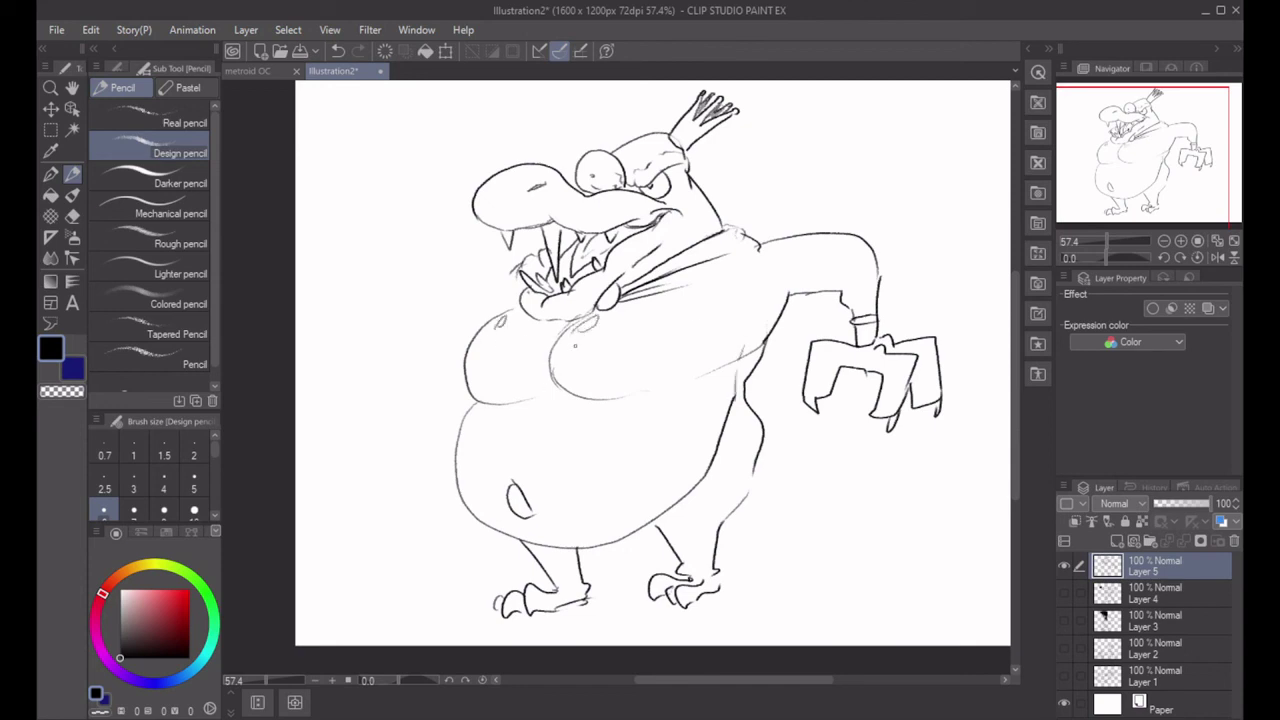
left_click_drag(481, 413, 468, 439)
left_click_drag(479, 486, 478, 500)
mouse_move(683, 288)
left_mouse_down()
mouse_move(730, 330)
mouse_move(733, 398)
mouse_move(690, 297)
mouse_move(732, 398)
left_mouse_up()
key("ctrl+z")
mouse_move(562, 270)
left_mouse_down()
mouse_move(552, 288)
mouse_move(568, 278)
left_mouse_up()
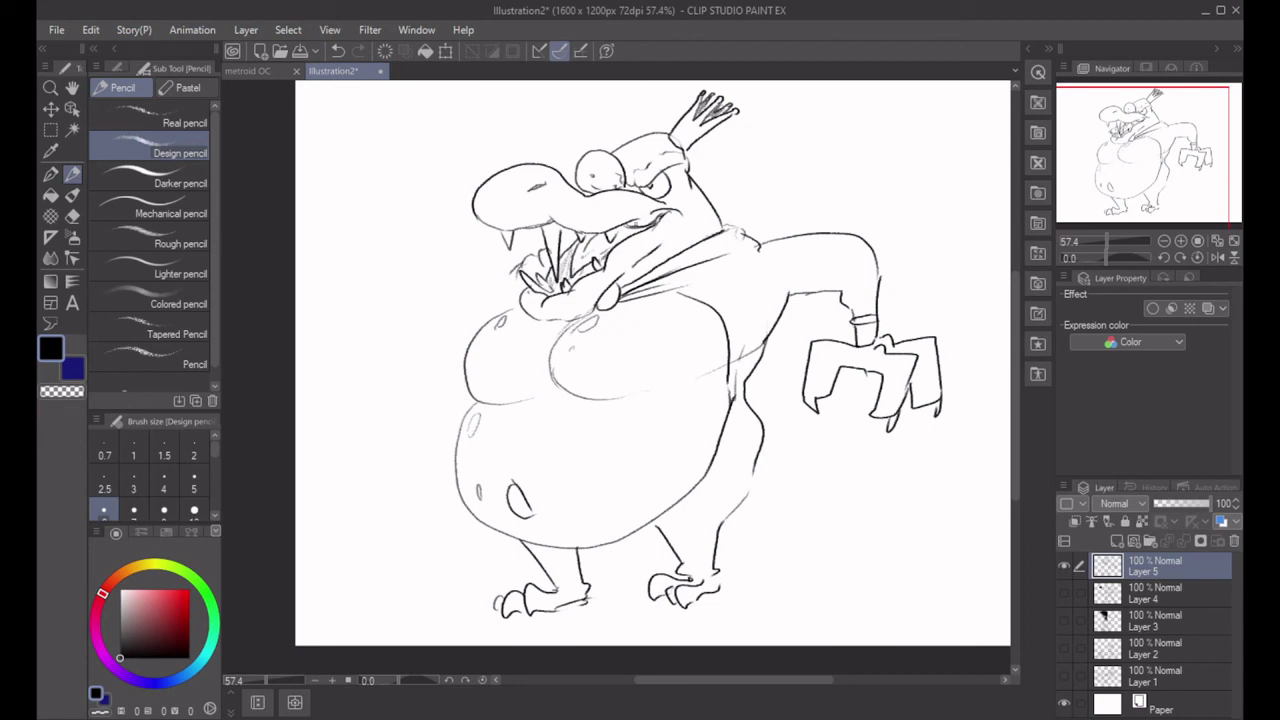
left_click_drag(657, 253, 681, 235)
Draw the front arm bending down from under the jaw, with a wristband and three angular clawed fingers.
left_click_drag(516, 266, 406, 337)
key("ctrl+z")
mouse_move(479, 309)
left_mouse_down()
mouse_move(442, 306)
mouse_move(446, 330)
mouse_move(452, 314)
mouse_move(402, 356)
mouse_move(454, 351)
mouse_move(458, 400)
mouse_move(440, 424)
mouse_move(418, 365)
mouse_move(356, 394)
mouse_move(379, 452)
mouse_move(406, 440)
mouse_move(389, 400)
mouse_move(421, 384)
left_mouse_up()
key("ctrl+z")
key("ctrl+z")
left_click_drag(382, 448, 390, 462)
mouse_move(405, 346)
left_mouse_down()
mouse_move(330, 386)
mouse_move(350, 448)
mouse_move(362, 422)
mouse_move(330, 464)
left_mouse_up()
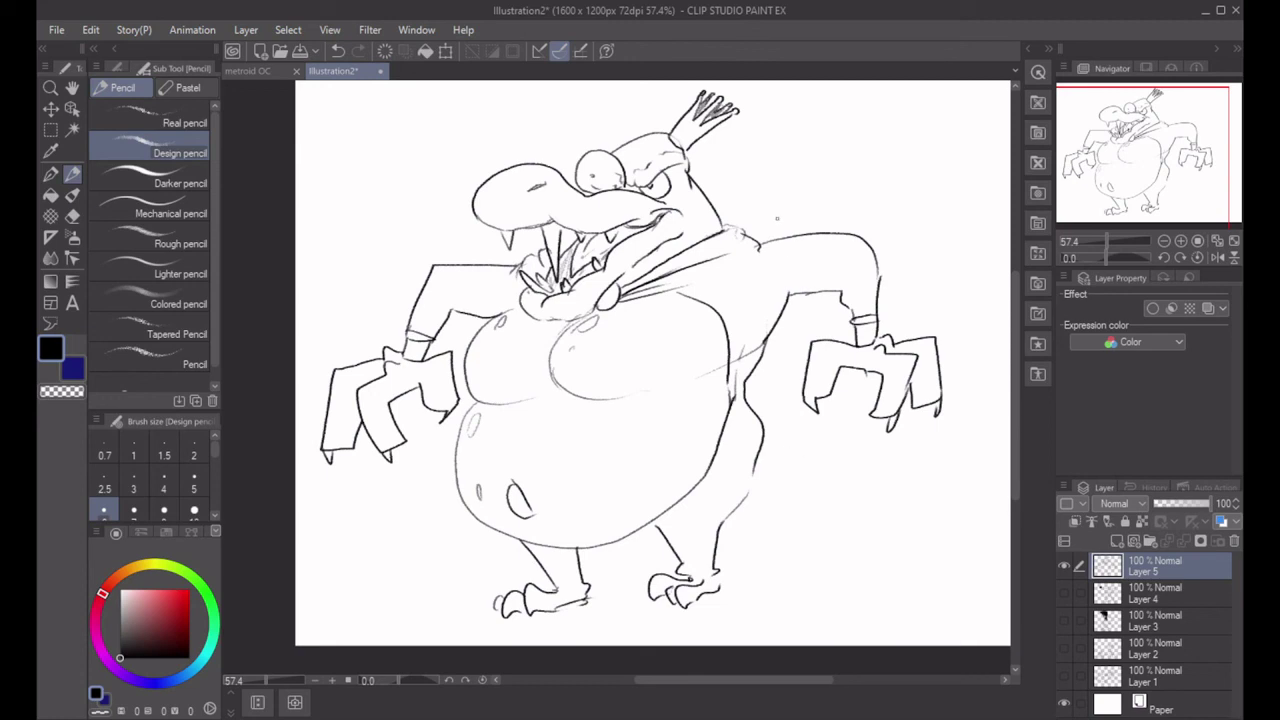
Complete the collar's lower edge up to the shoulder and outline a cape hanging behind the back below the rear arm.
left_click_drag(710, 258, 758, 251)
left_click_drag(672, 292, 766, 244)
mouse_move(798, 288)
left_mouse_down()
mouse_move(806, 368)
mouse_move(838, 437)
mouse_move(781, 377)
mouse_move(772, 338)
left_mouse_up()
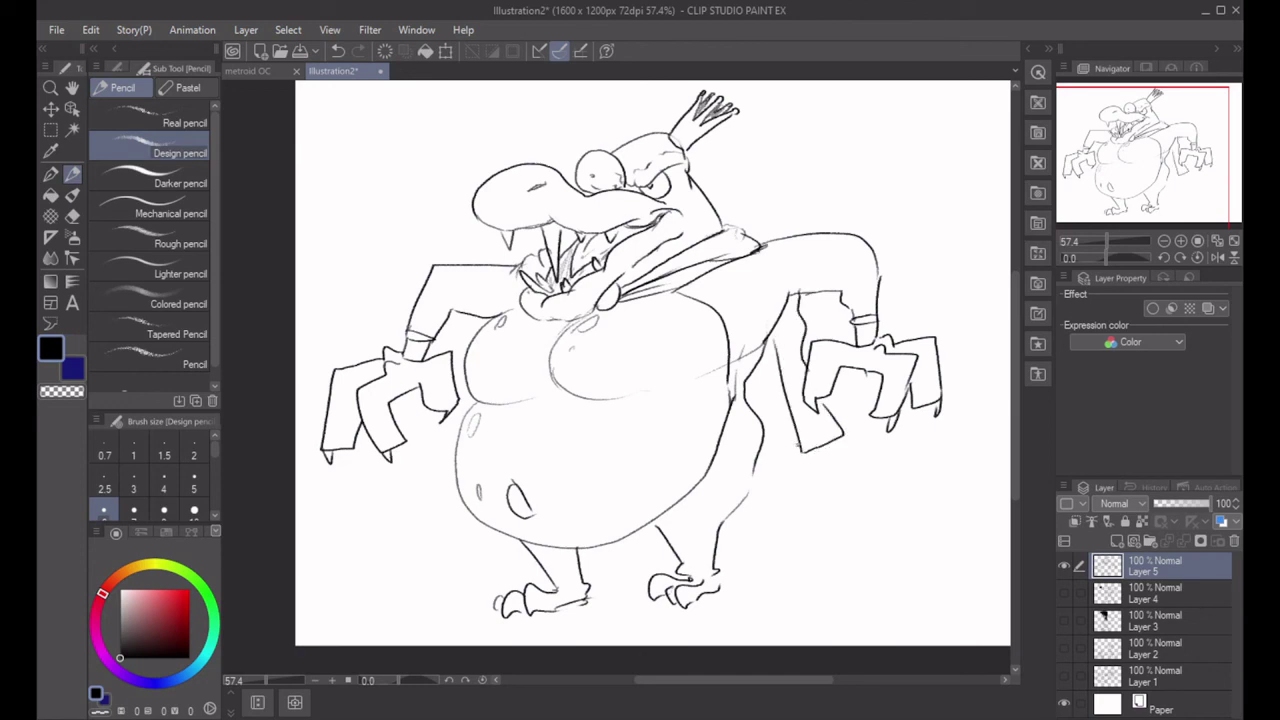
Finish the cape's hem and folds, shade it with hatching, and darken the lower back's outline beside it.
left_click_drag(795, 440, 800, 454)
mouse_move(776, 375)
left_mouse_down()
mouse_move(795, 463)
mouse_move(757, 464)
mouse_move(781, 411)
mouse_move(796, 456)
mouse_move(760, 470)
left_mouse_up()
mouse_move(780, 418)
left_mouse_down()
mouse_move(784, 466)
mouse_move(770, 456)
left_mouse_up()
left_click_drag(772, 336, 758, 402)
mouse_move(790, 298)
left_mouse_down()
mouse_move(766, 388)
mouse_move(784, 398)
mouse_move(796, 454)
left_mouse_up()
left_click_drag(822, 408, 808, 454)
mouse_move(747, 385)
left_mouse_down()
mouse_move(744, 414)
mouse_move(766, 428)
mouse_move(755, 472)
left_mouse_up()
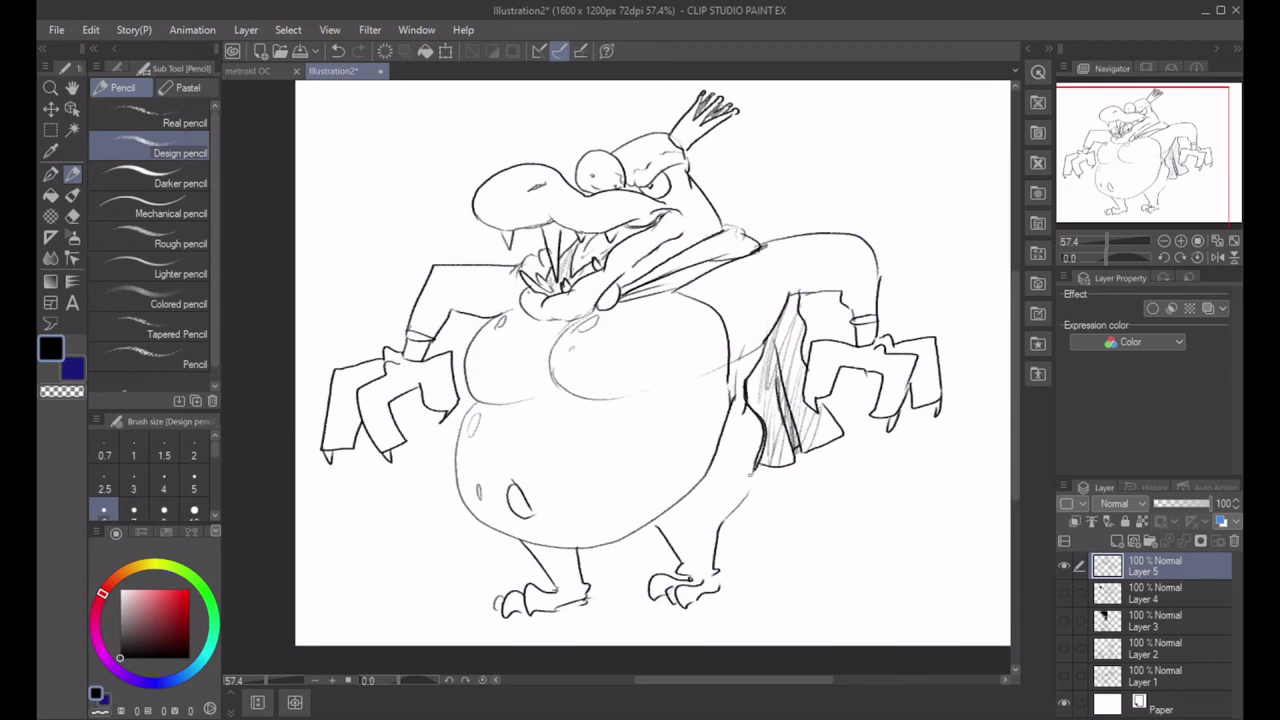
Erase the stray sketch line crossing the side of the torso, and return to the pencil.
left_click(72, 215)
left_click_drag(752, 423, 751, 451)
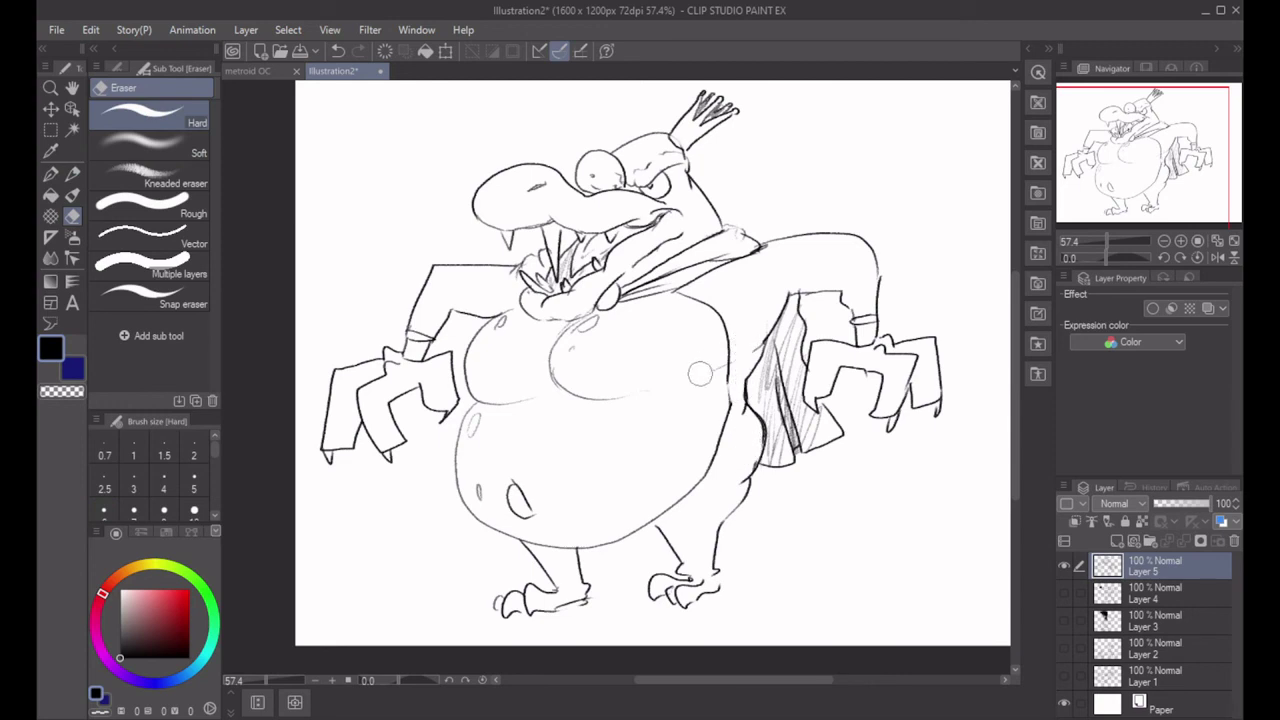
key("p")
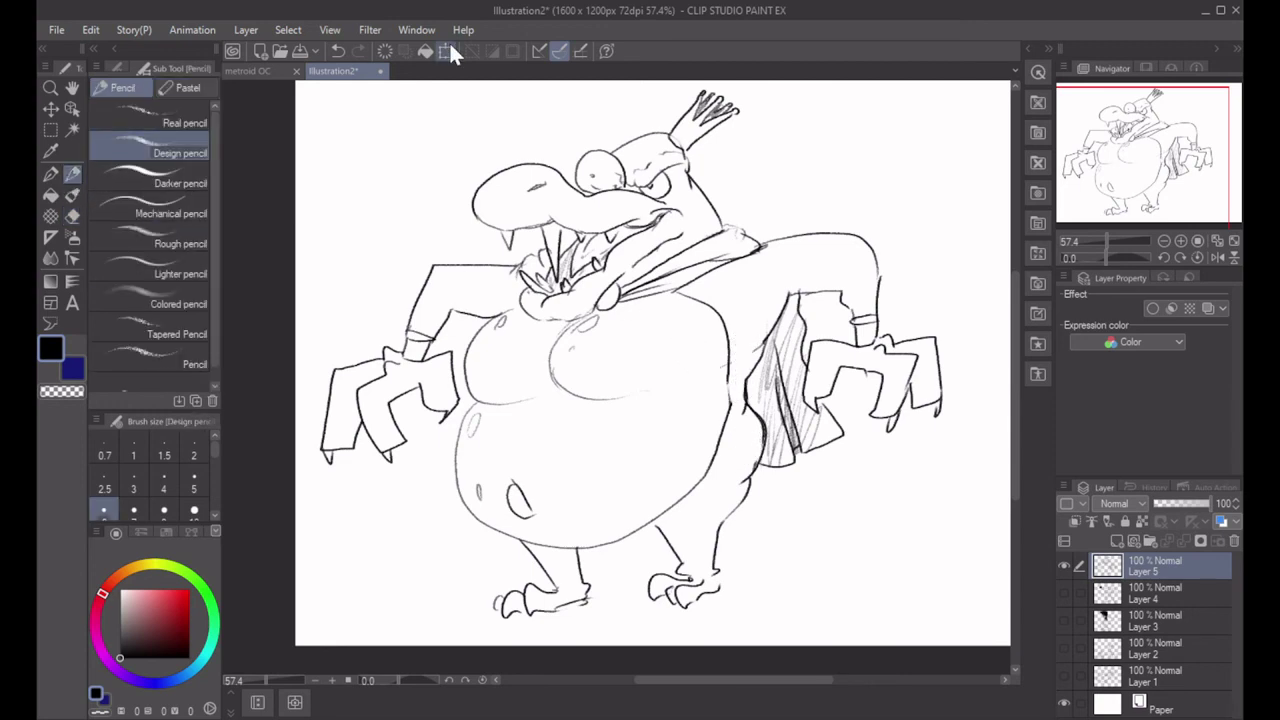
Start a second head behind the crocodile's shoulder with a tall pointed top and an angled brow ridge below it.
mouse_move(830, 187)
left_mouse_down()
mouse_move(847, 127)
mouse_move(862, 130)
mouse_move(819, 131)
mouse_move(920, 177)
left_mouse_up()
key("ctrl+z")
key("ctrl+z")
mouse_move(826, 186)
left_mouse_down()
mouse_move(890, 182)
mouse_move(820, 192)
mouse_move(848, 200)
mouse_move(880, 176)
mouse_move(829, 180)
mouse_move(840, 188)
mouse_move(886, 167)
mouse_move(843, 202)
left_mouse_up()
key("c")
key("c")
key("ctrl+z")
key("ctrl+z")
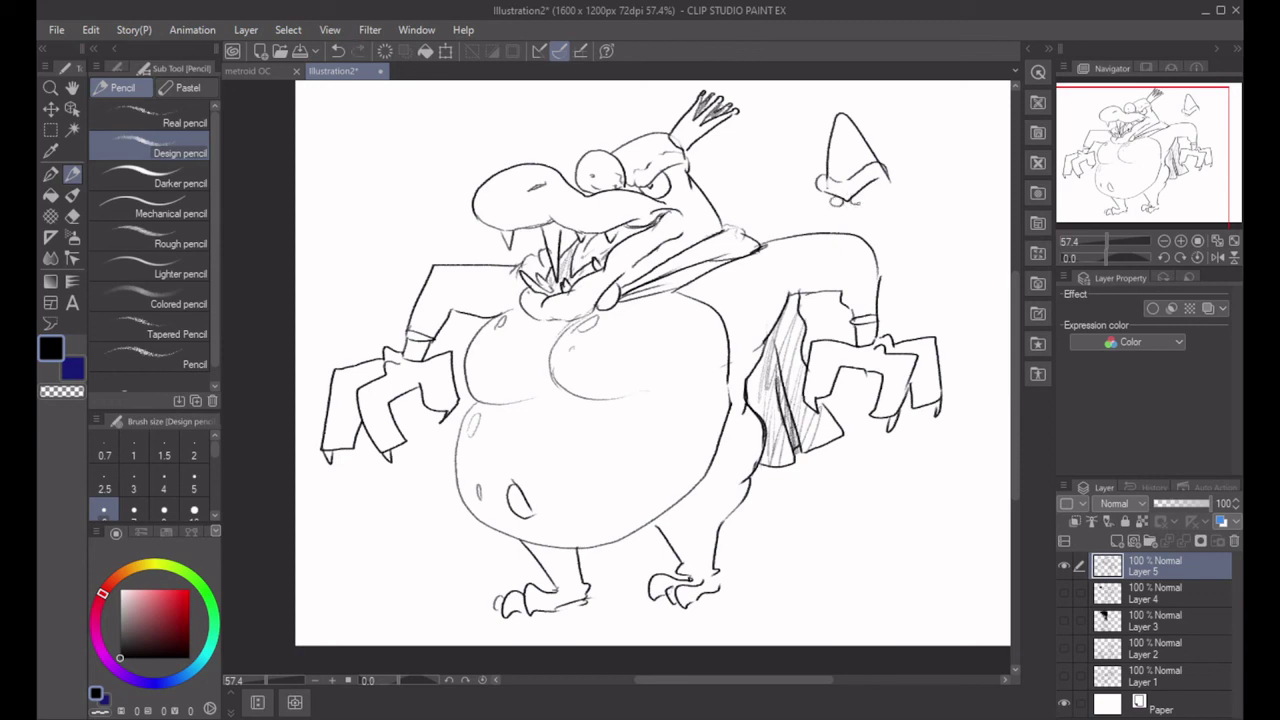
Draw angry eyes with dark shading under the second head's brow and begin its muzzle line.
key("ctrl+z")
mouse_move(840, 197)
left_mouse_down()
mouse_move(856, 203)
mouse_move(826, 203)
mouse_move(869, 185)
left_mouse_up()
key("ctrl+z")
left_click(839, 199)
mouse_move(829, 222)
left_mouse_down()
mouse_move(875, 217)
mouse_move(847, 245)
mouse_move(891, 231)
mouse_move(820, 222)
left_mouse_up()
key("ctrl+z")
key("ctrl+z")
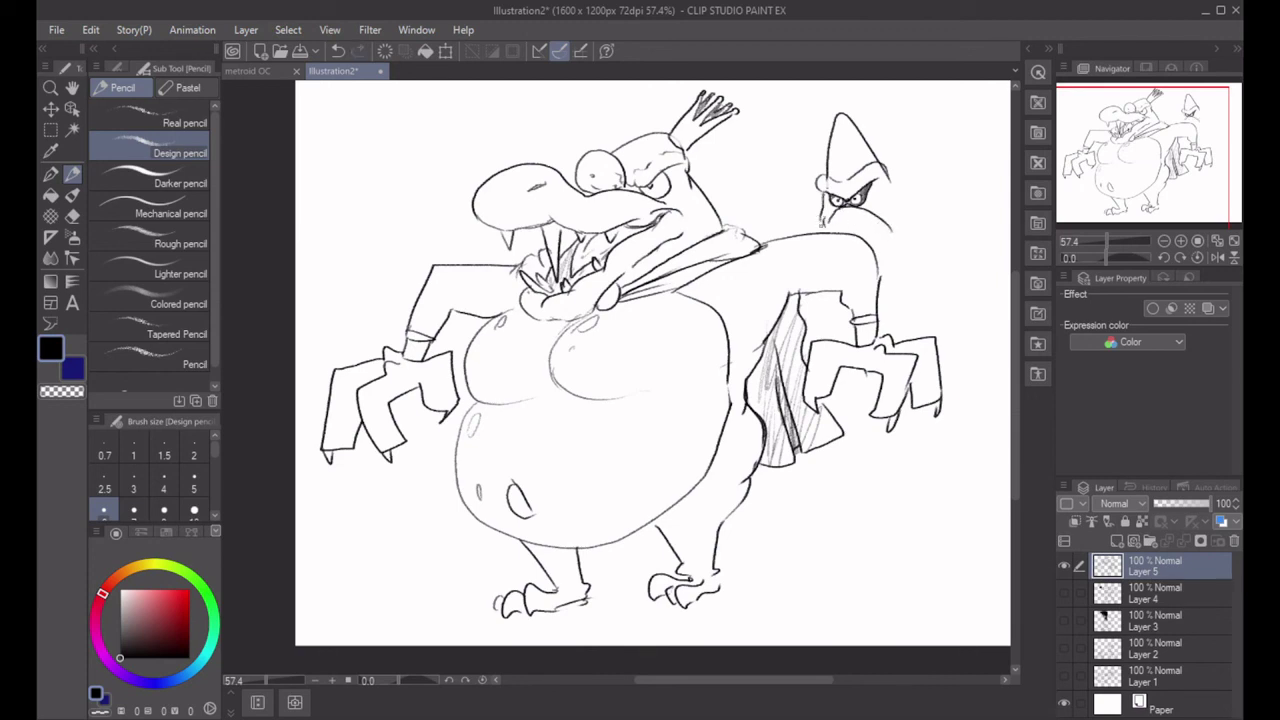
Outline the second head's cheeks and frowning muzzle, with a small round bump at the side.
mouse_move(894, 180)
left_mouse_down()
mouse_move(906, 202)
mouse_move(886, 230)
left_mouse_up()
key("ctrl+z")
key("ctrl+z")
key("ctrl+z")
mouse_move(897, 188)
left_mouse_down()
mouse_move(905, 236)
mouse_move(839, 230)
left_mouse_up()
left_click_drag(902, 184, 1010, 212)
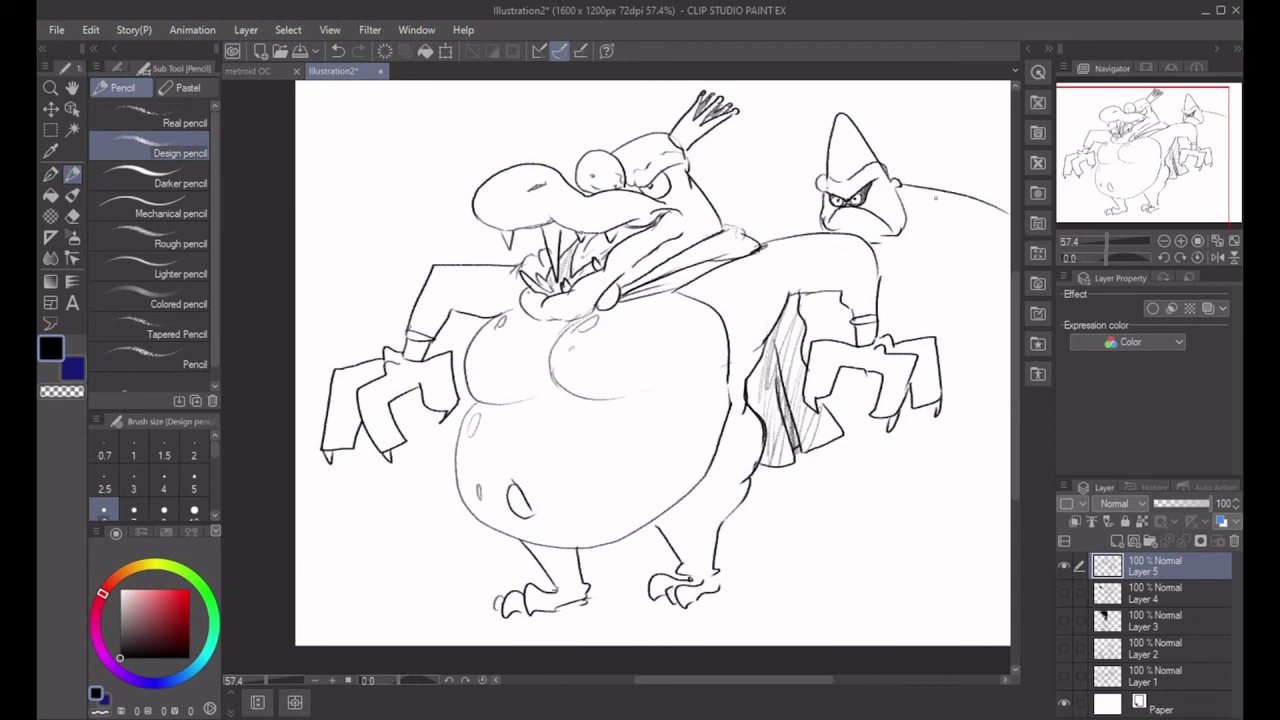
left_click_drag(816, 203, 758, 244)
left_click_drag(970, 262, 955, 258)
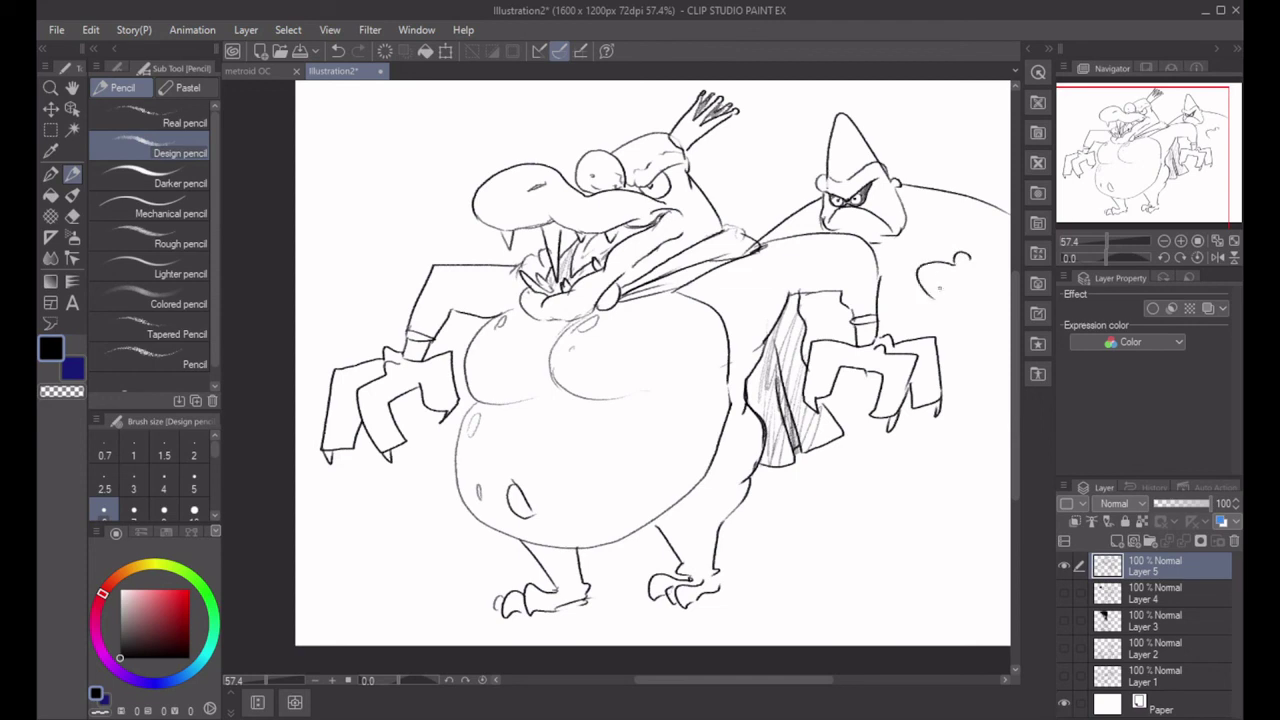
key("ctrl+z")
key("ctrl+z")
key("ctrl+z")
Draw the upper contour of a huge body extending from both sides of the small head and curving down behind the crocodile.
left_click_drag(810, 196, 710, 198)
left_click_drag(468, 218, 398, 284)
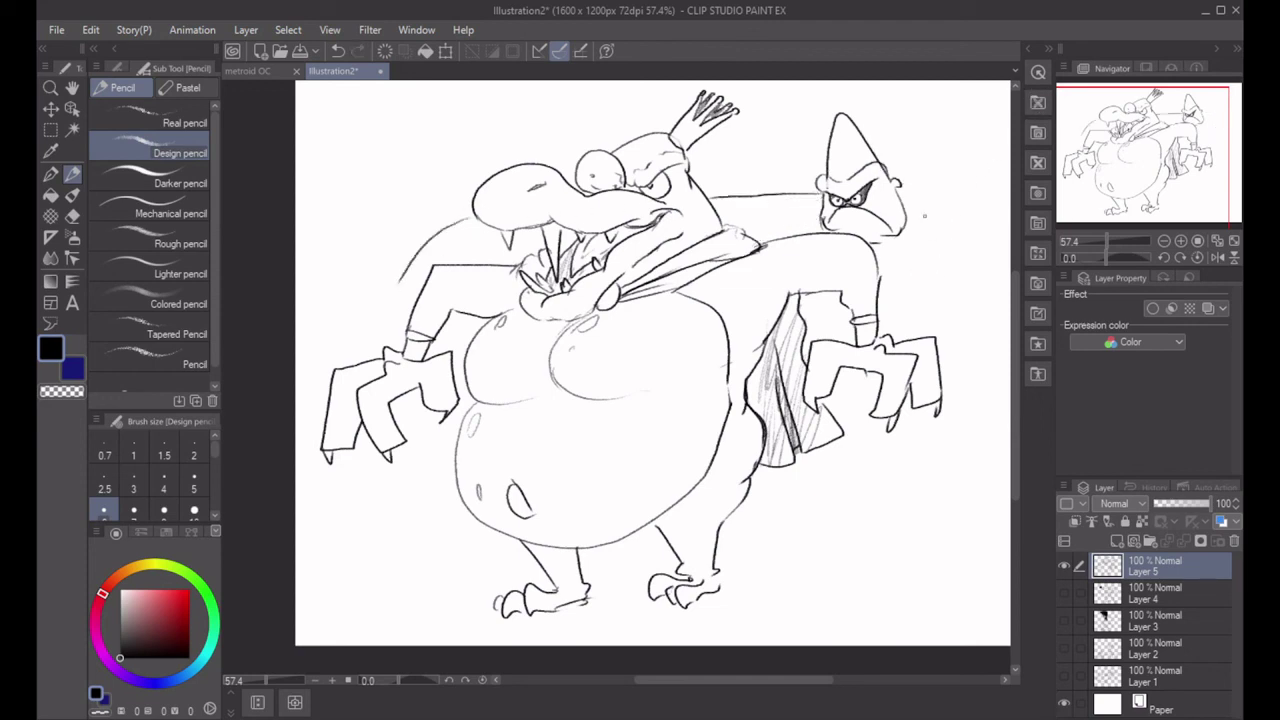
left_click_drag(908, 185, 1010, 195)
left_click_drag(1126, 149, 1128, 154)
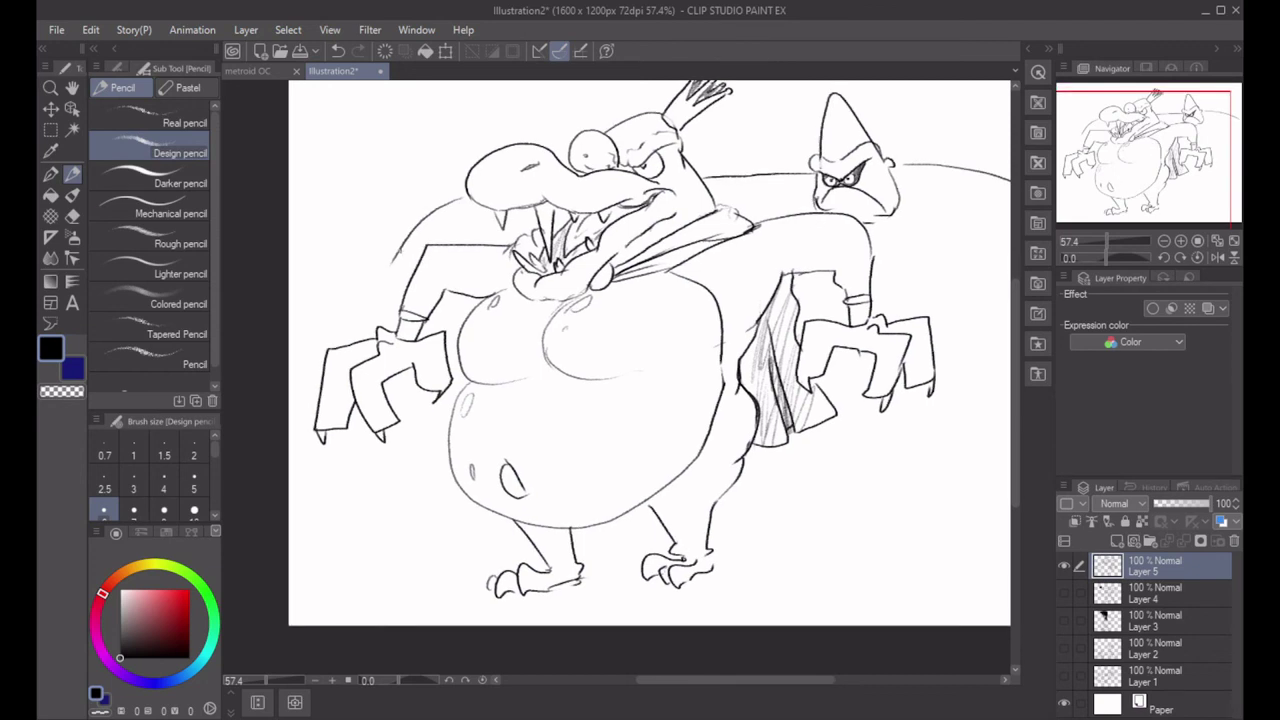
left_click_drag(394, 252, 375, 318)
left_click_drag(1080, 182, 1096, 188)
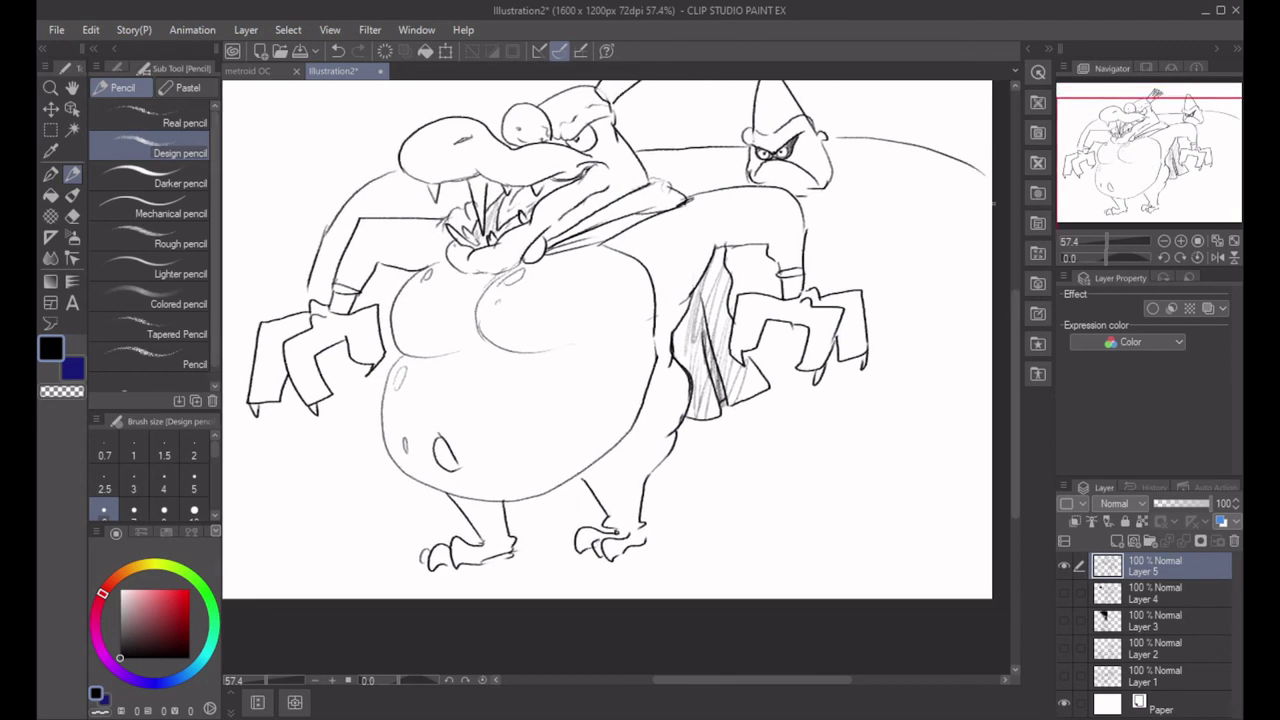
Draw a small heart-shaped hand with an arm line near the canvas edge, and extend the huge body's opposite contour downward.
mouse_move(990, 346)
left_mouse_down()
mouse_move(960, 334)
mouse_move(943, 298)
mouse_move(952, 275)
mouse_move(934, 270)
mouse_move(930, 312)
left_mouse_up()
key("ctrl+z")
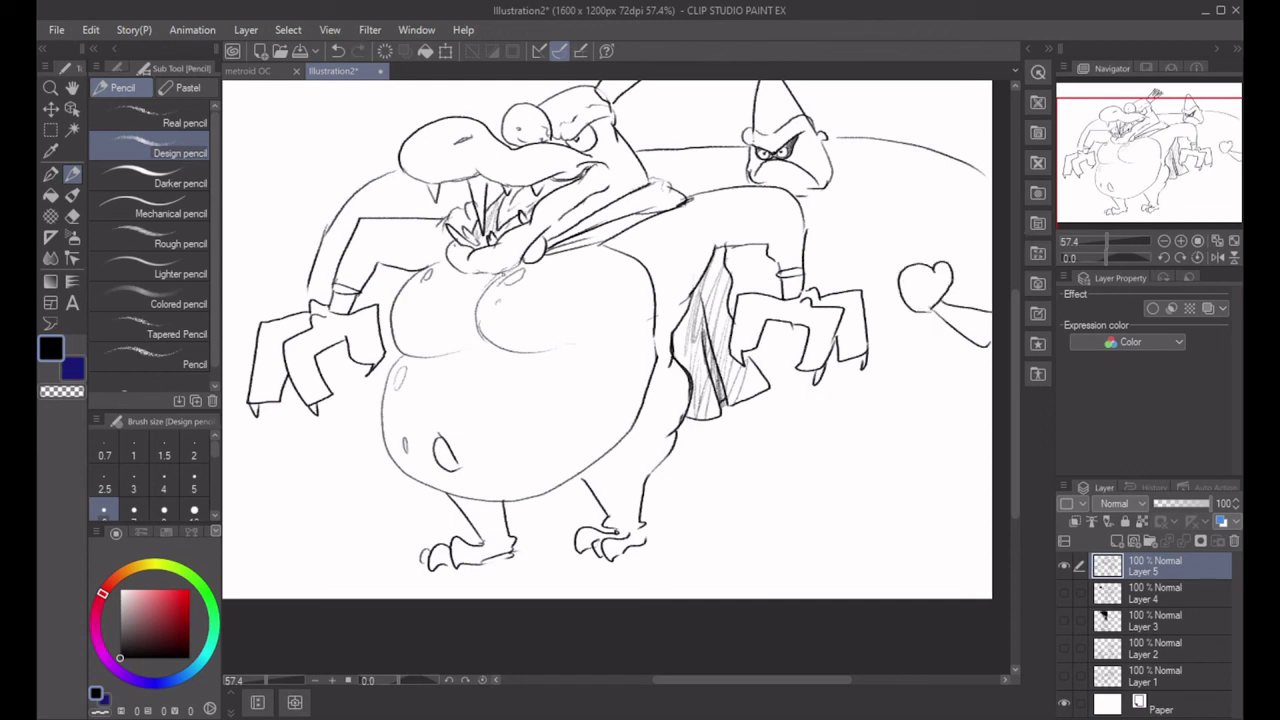
left_click_drag(310, 270, 303, 312)
Draw the huge body's underside as a long shallow curve from the crocodile's rear leg to the canvas edge.
left_click_drag(719, 477, 924, 460)
key("ctrl+z")
mouse_move(666, 471)
left_mouse_down()
mouse_move(914, 471)
mouse_move(970, 455)
left_mouse_up()
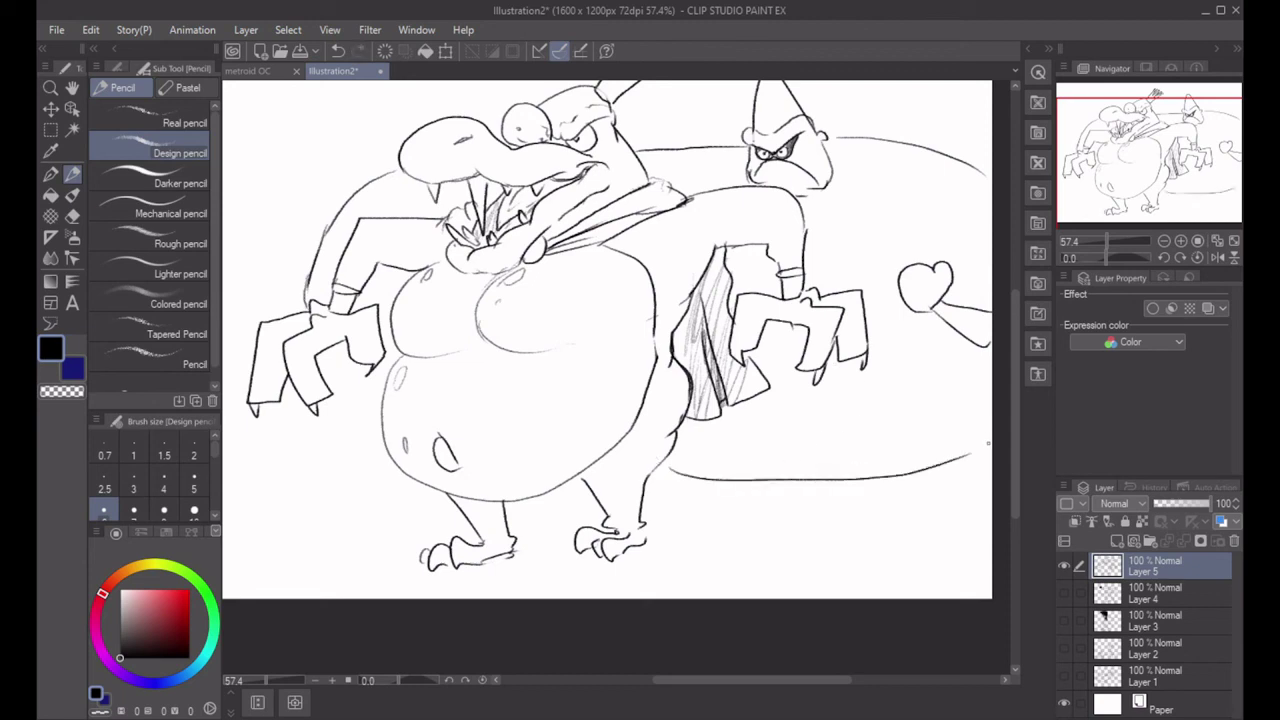
key("ctrl+z")
mouse_move(652, 481)
left_mouse_down()
mouse_move(770, 486)
mouse_move(992, 462)
left_mouse_up()
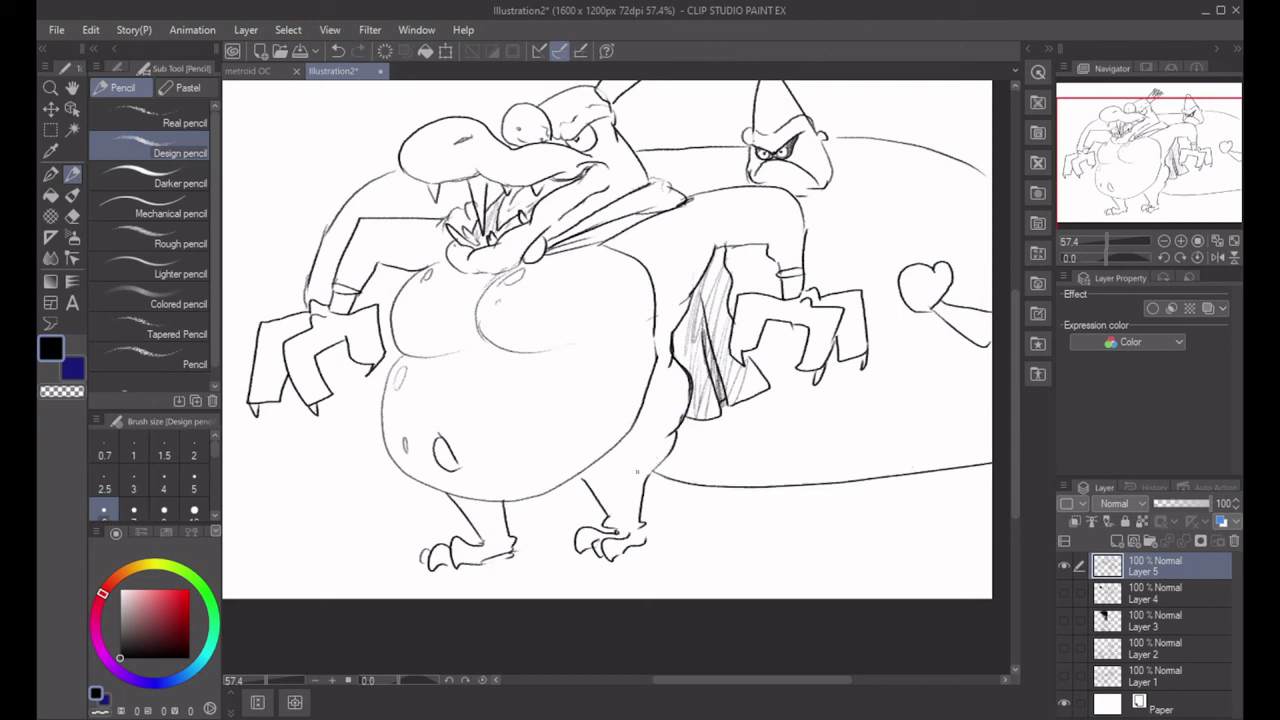
Draw short legs under the huge body and a long horizontal contour across it behind the crocodile's hand.
left_click_drag(845, 489, 843, 528)
mouse_move(877, 477)
left_mouse_down()
mouse_move(873, 527)
mouse_move(845, 530)
mouse_move(880, 533)
left_mouse_up()
left_click_drag(570, 483, 590, 523)
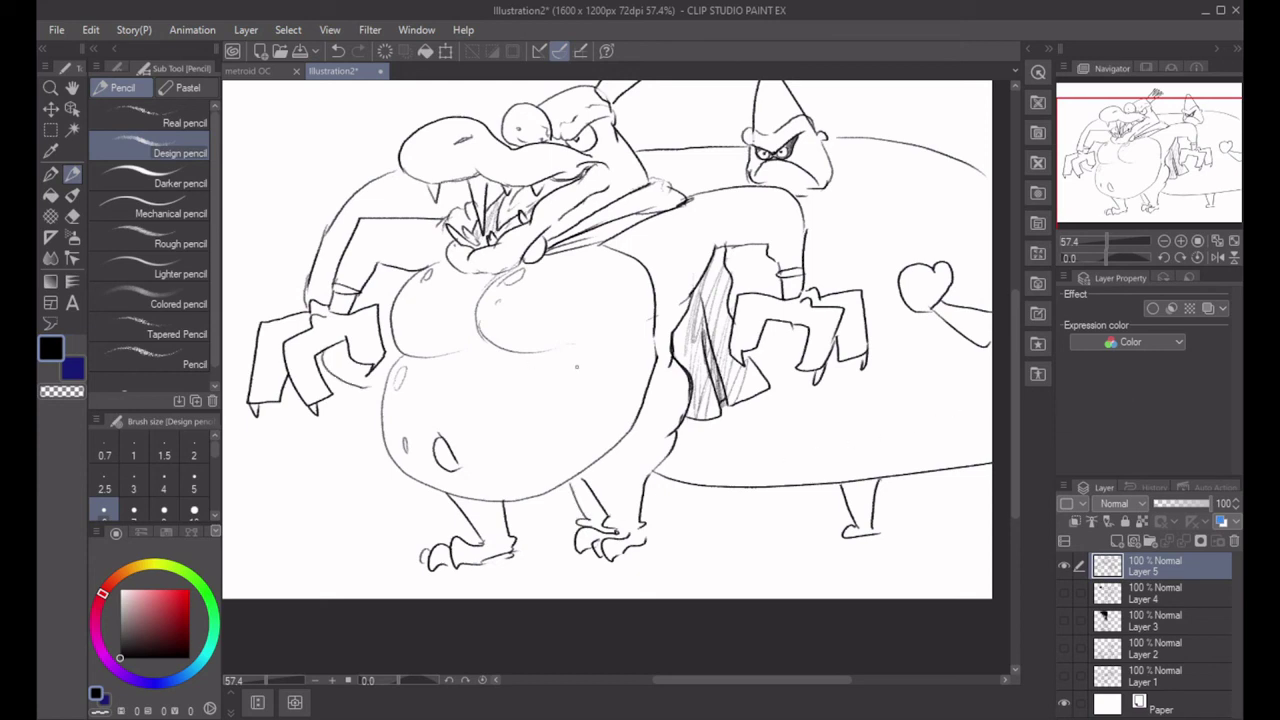
left_click_drag(752, 344, 992, 356)
left_click_drag(1207, 137, 1192, 90)
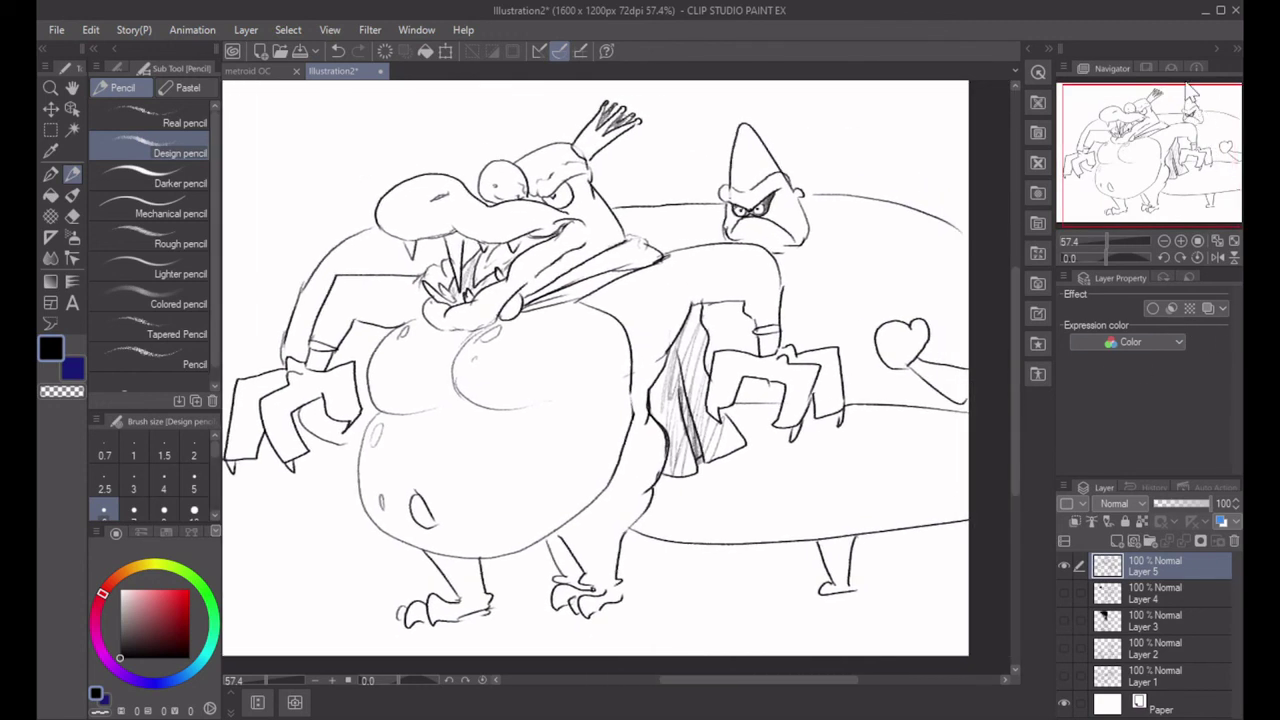